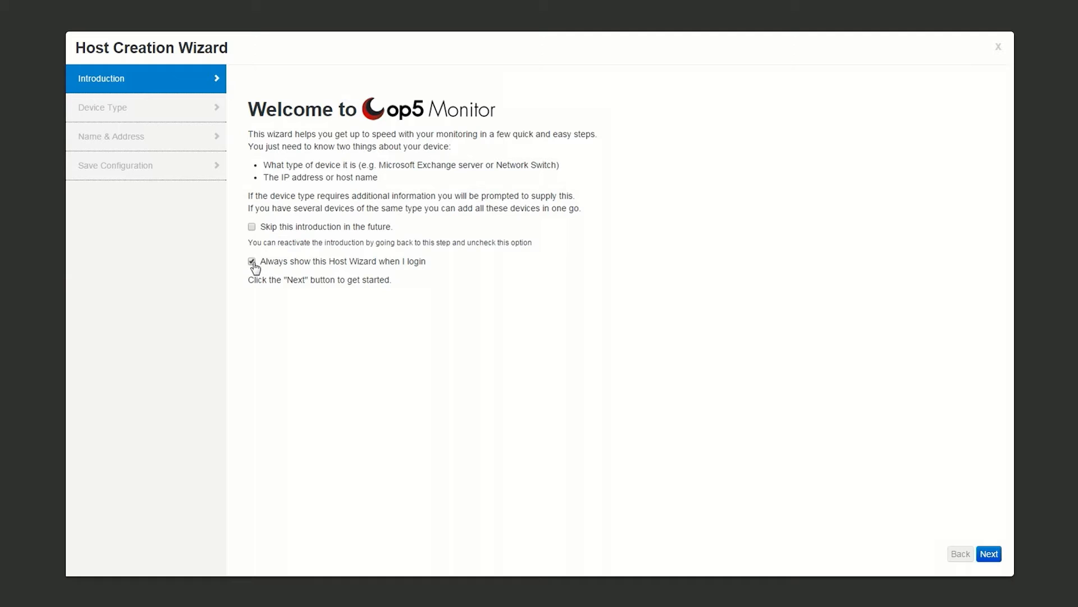
Turn off the Host Wizard at login, then reopen it and advance past the introduction
left_click(252, 262)
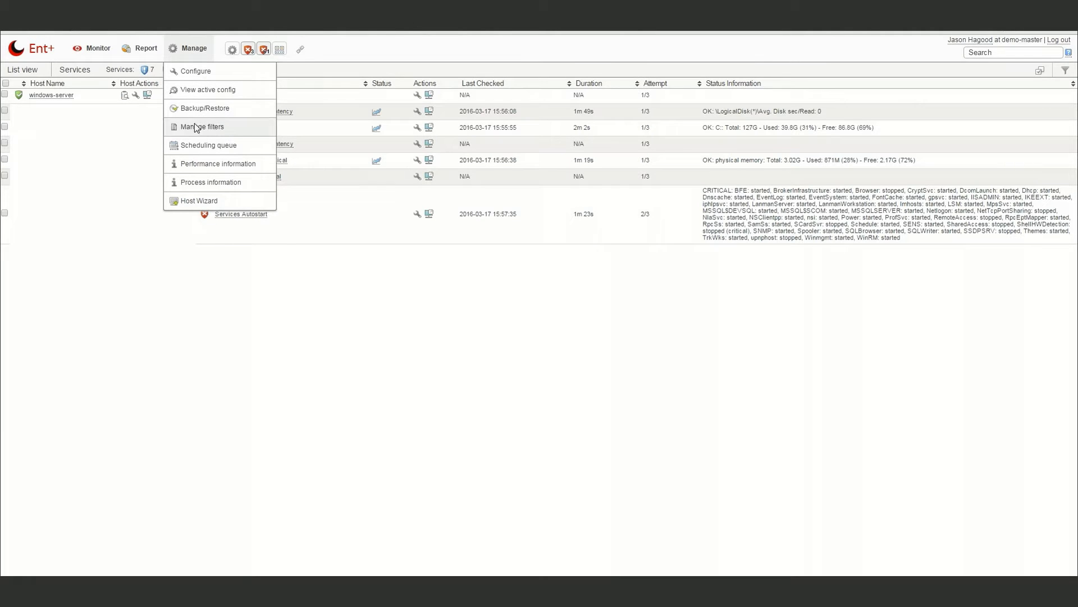
left_click(196, 201)
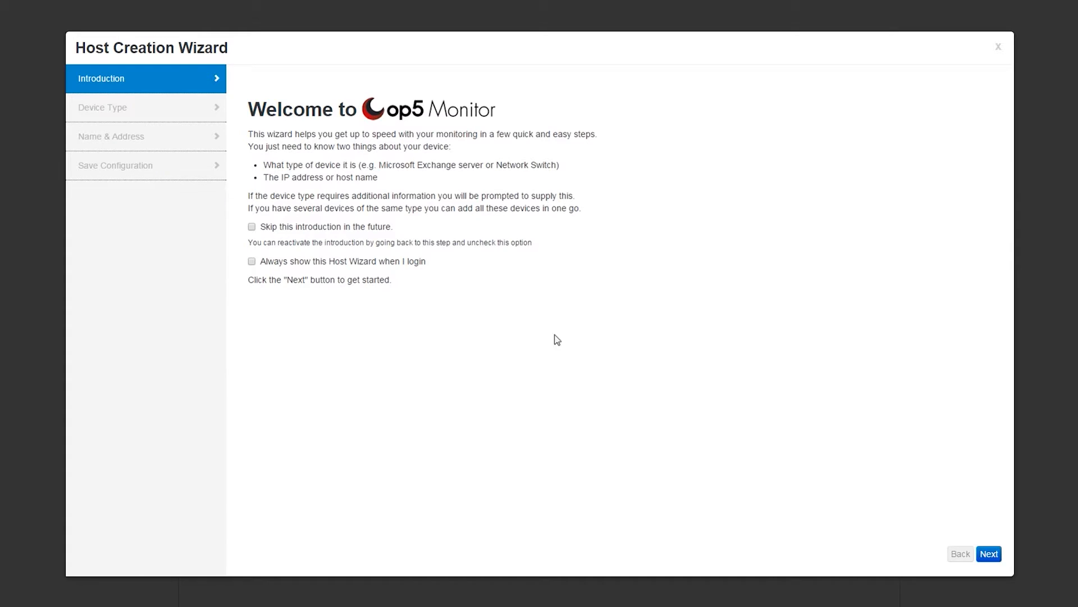
left_click(989, 555)
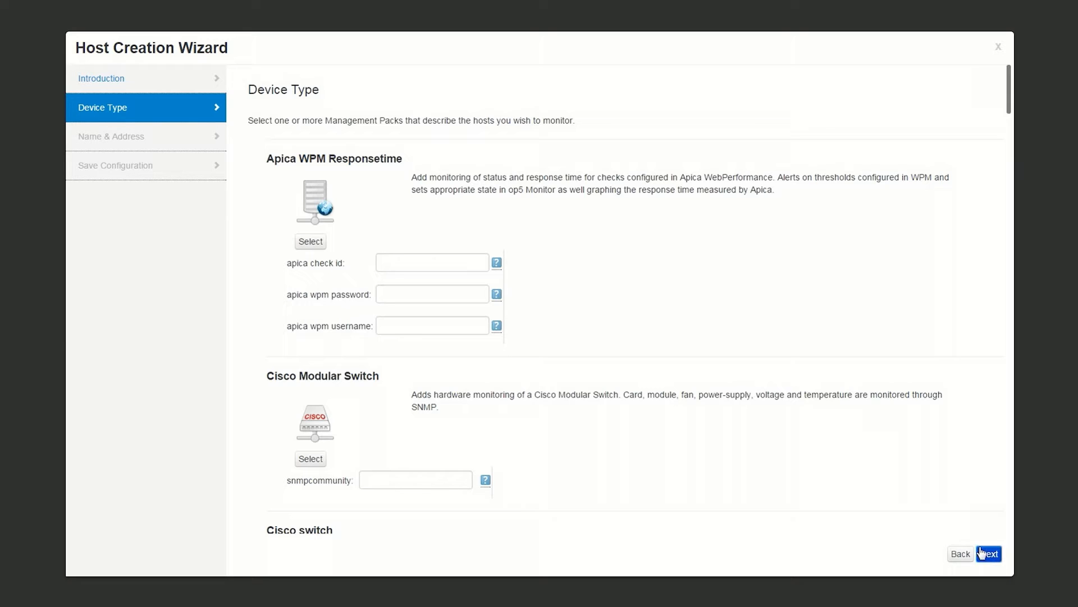
Choose Windows server from the bottom of the Device Type list
left_click_drag(1009, 73, 987, 496)
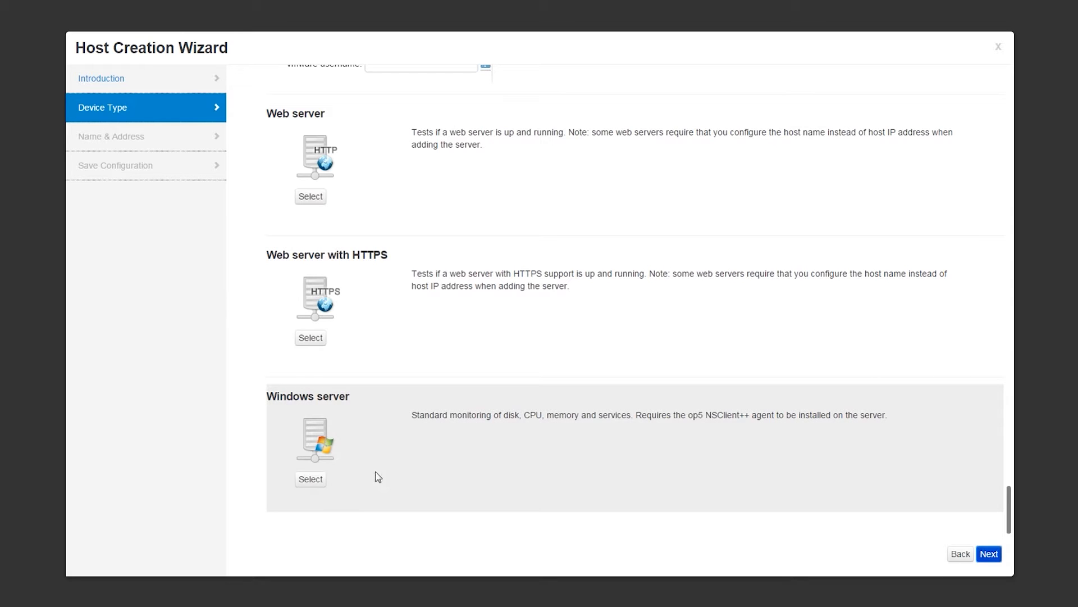
left_click(313, 478)
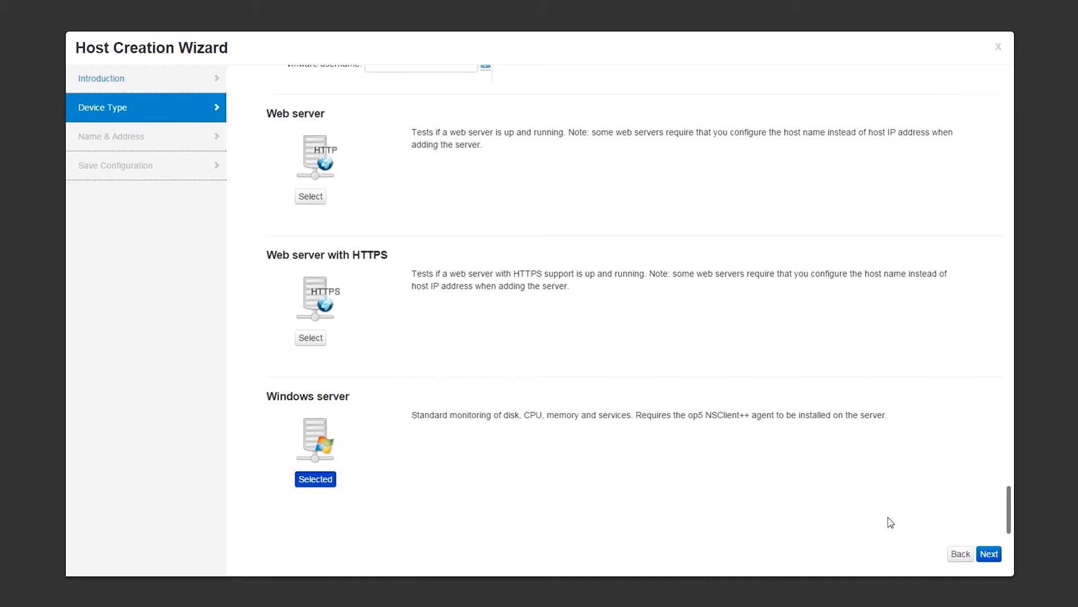
Add host windows-server at windows01.op5.com, save the configuration and view the added host
left_click(987, 554)
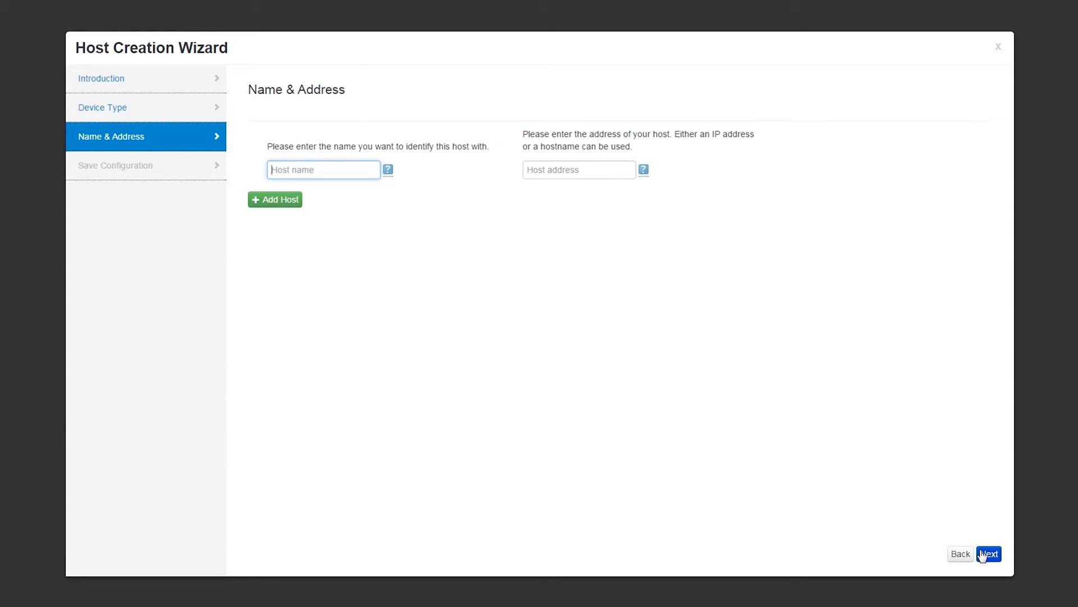
type("windows-server")
left_click(568, 176)
type("windows01.op5.com")
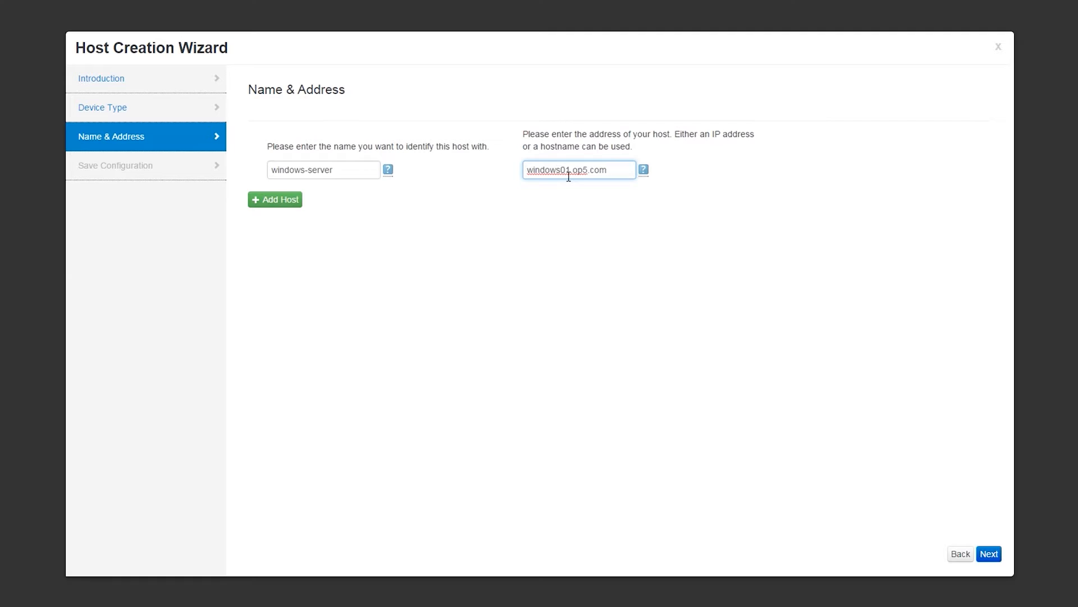
left_click(988, 555)
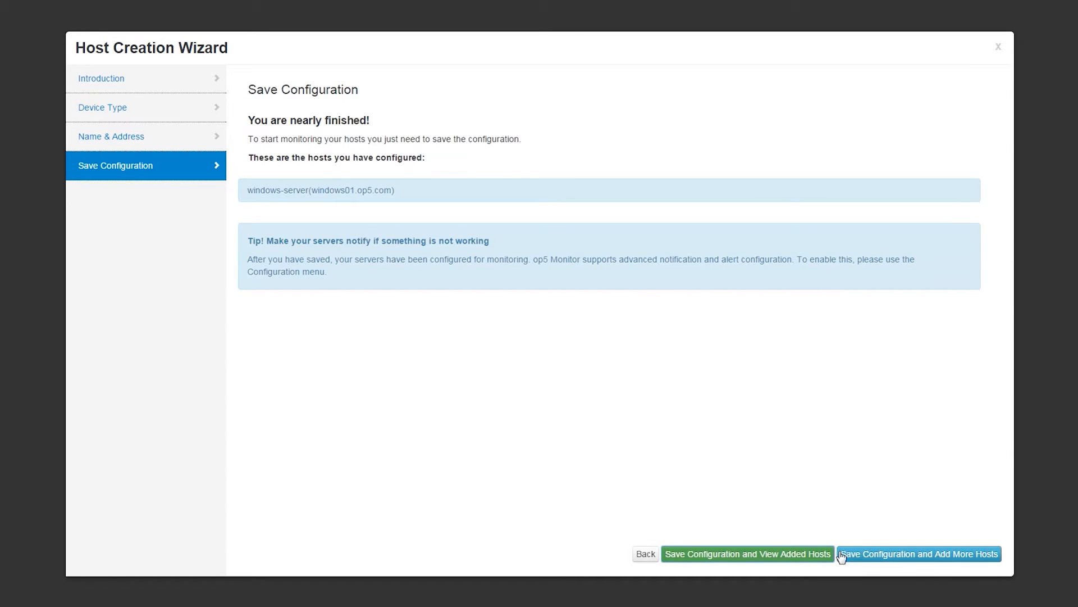
left_click(800, 556)
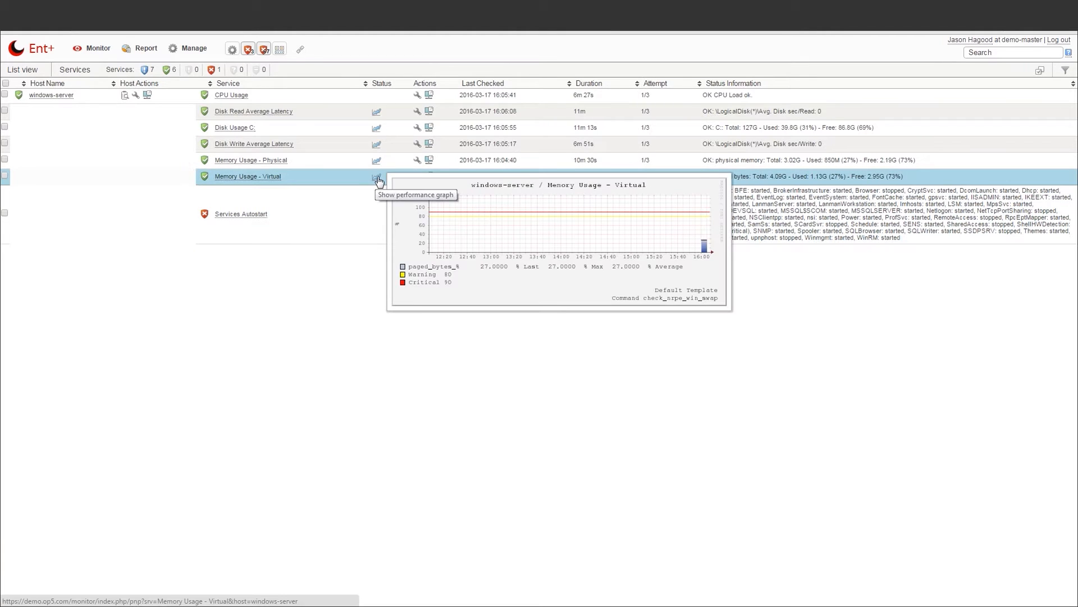
Open the Memory Usage graph details, then open windows-server's host configuration
left_click(377, 178)
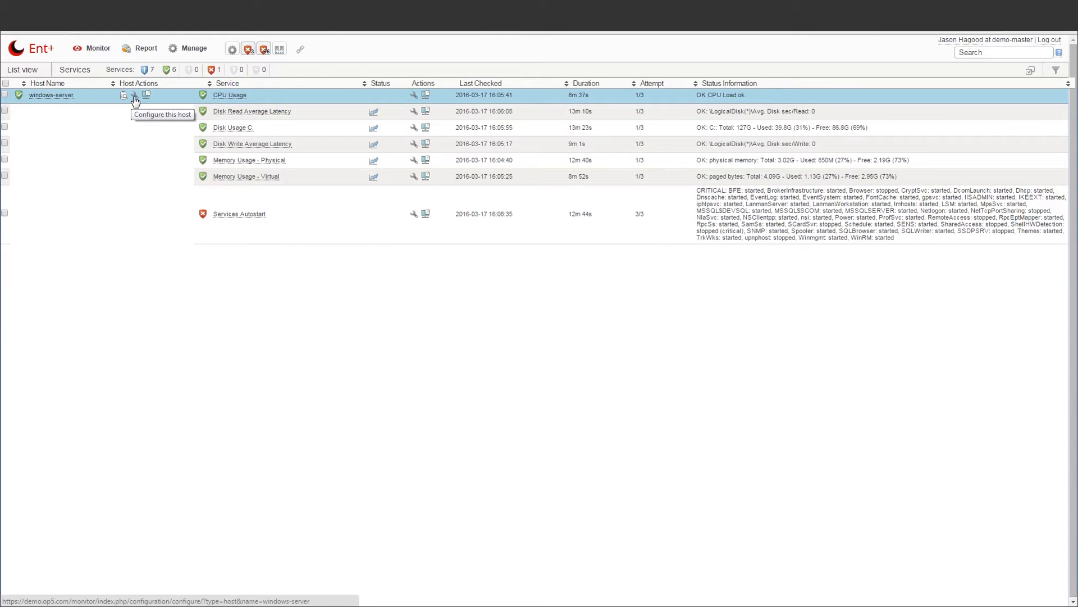
left_click(135, 100)
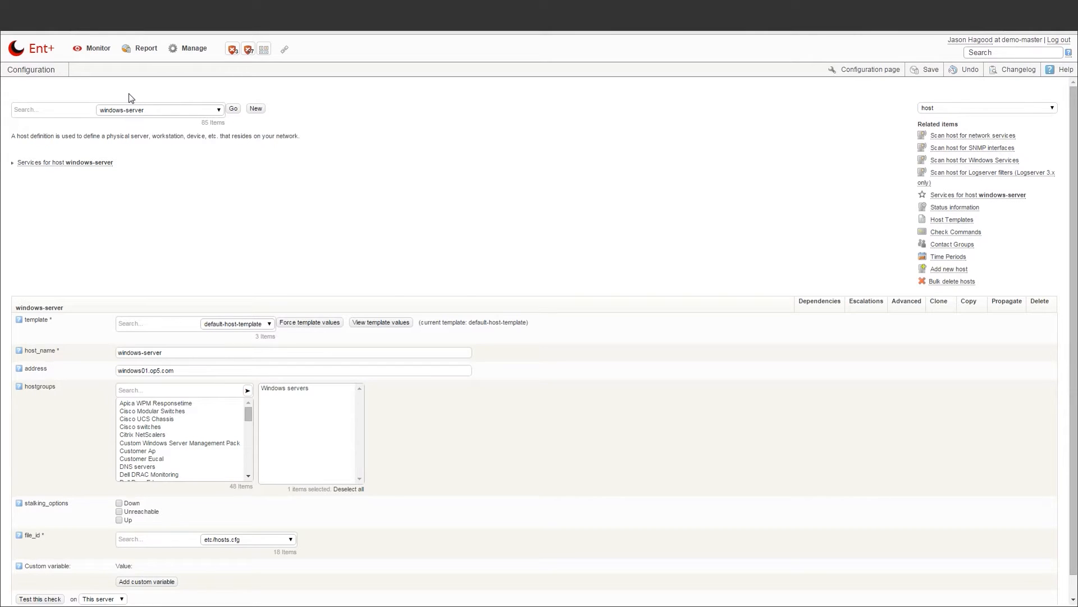
Start a new contact and enter the contact's full name as both name and alias
left_click(184, 50)
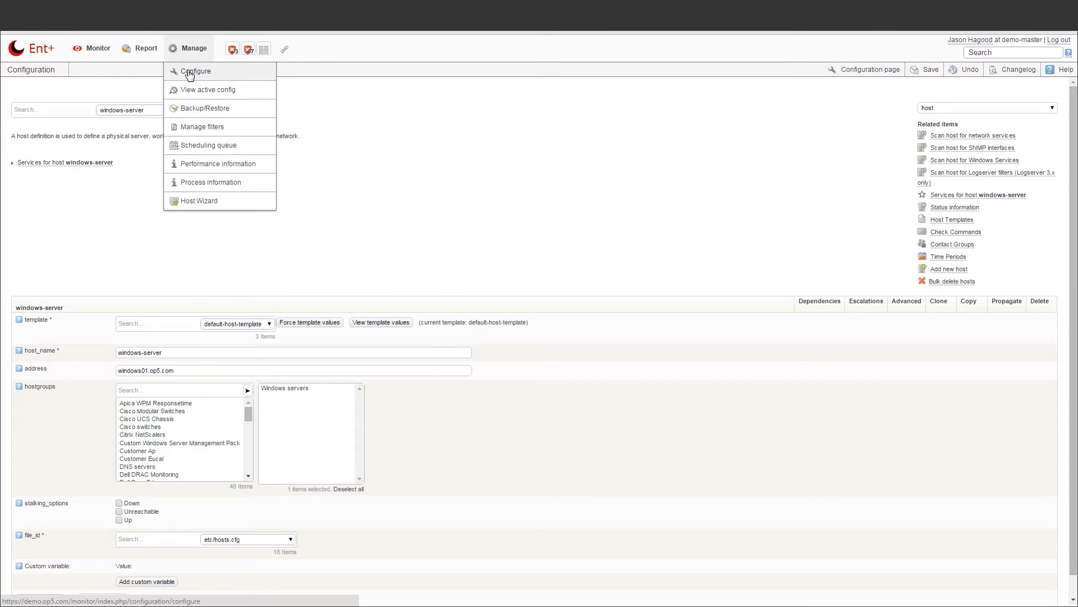
left_click(190, 73)
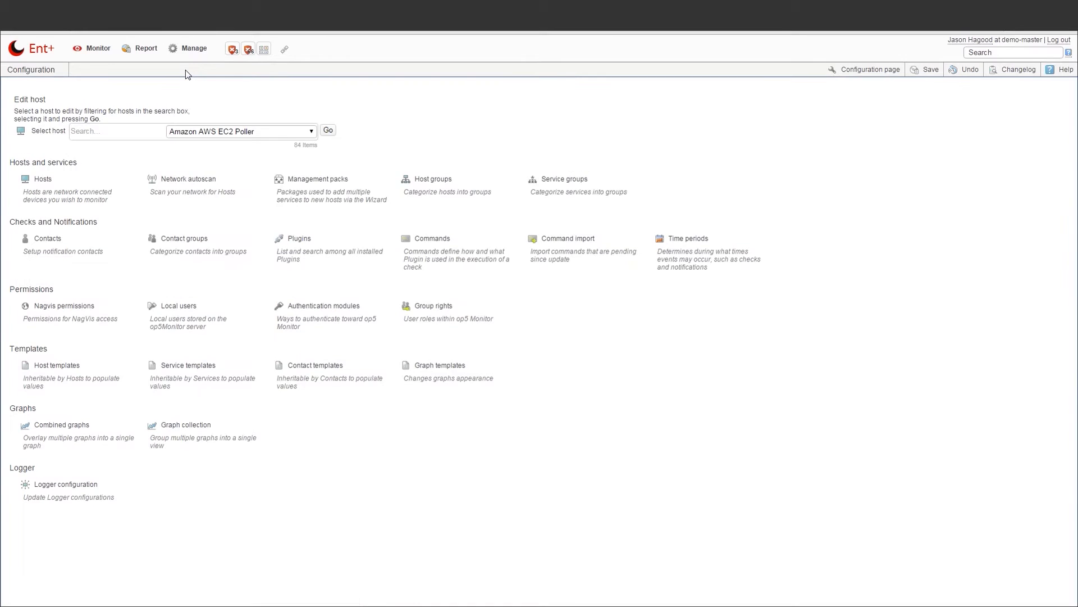
left_click(65, 239)
key("Tab")
Set both host and service notification periods to workhours
left_click(228, 384)
left_click(222, 441)
left_click(229, 414)
left_click(219, 472)
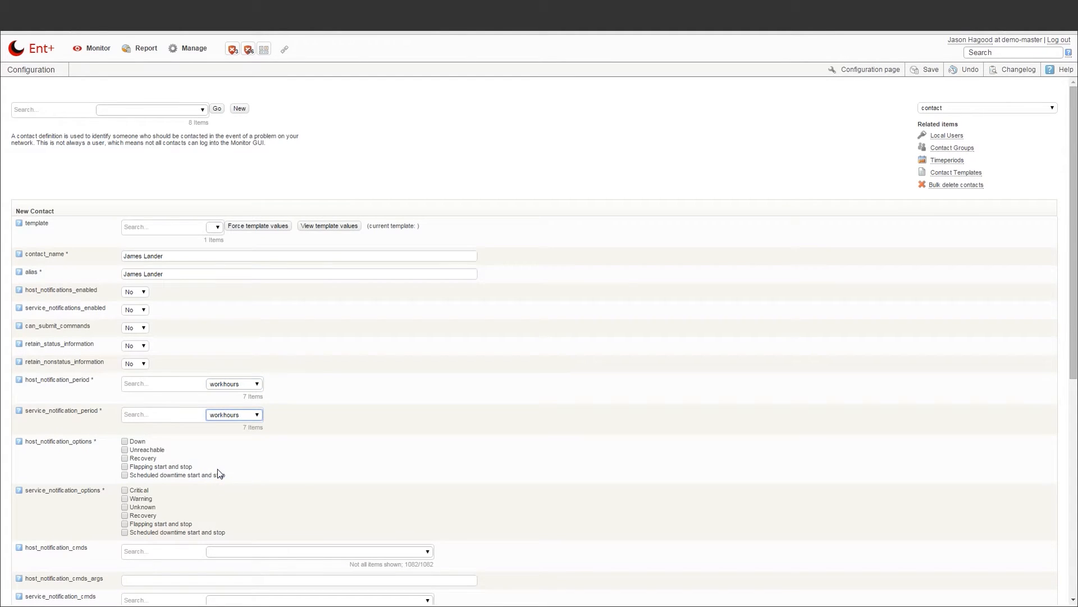
Set the notification commands to host-notify and service-notify
scroll(219, 472, "down", 1)
left_click(141, 498)
type("notify")
left_click(241, 495)
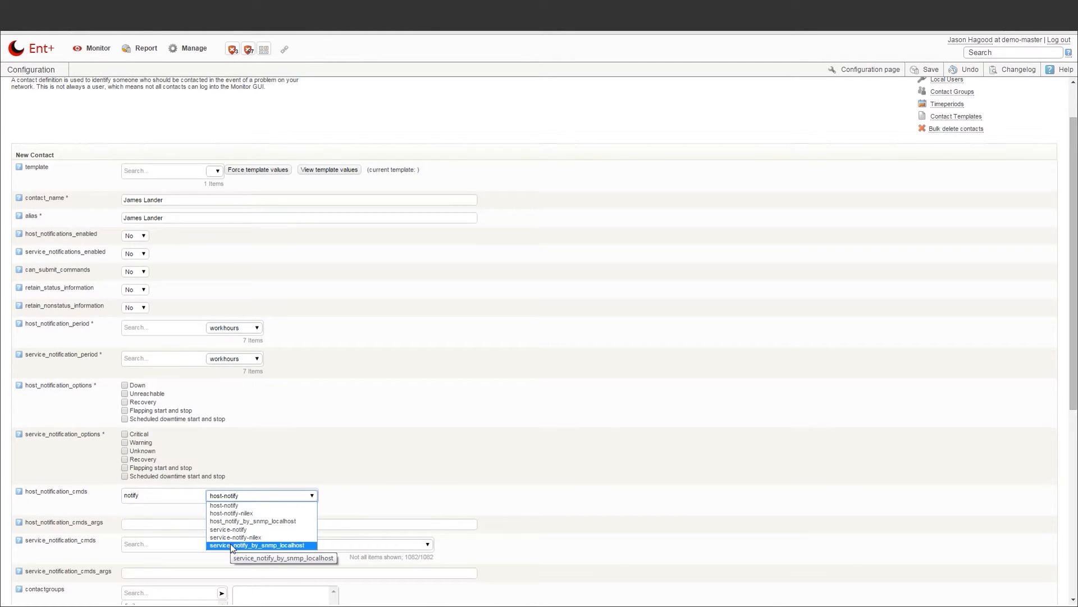
left_click(225, 505)
left_click(163, 543)
type("notify")
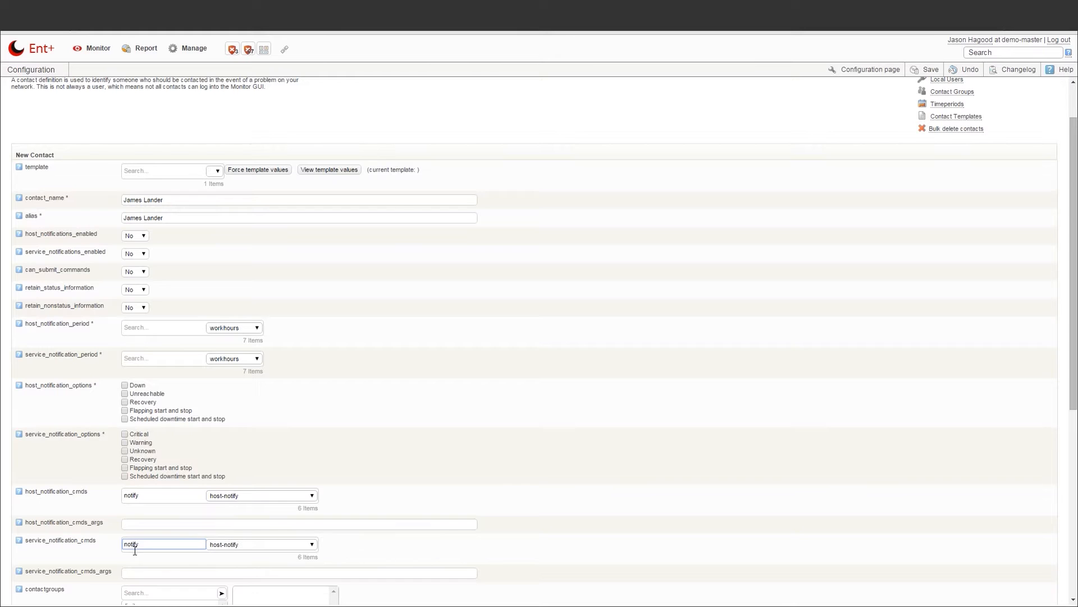
left_click(235, 544)
left_click(225, 582)
Fill in the contact's e-mail address
scroll(214, 562, "down", 4)
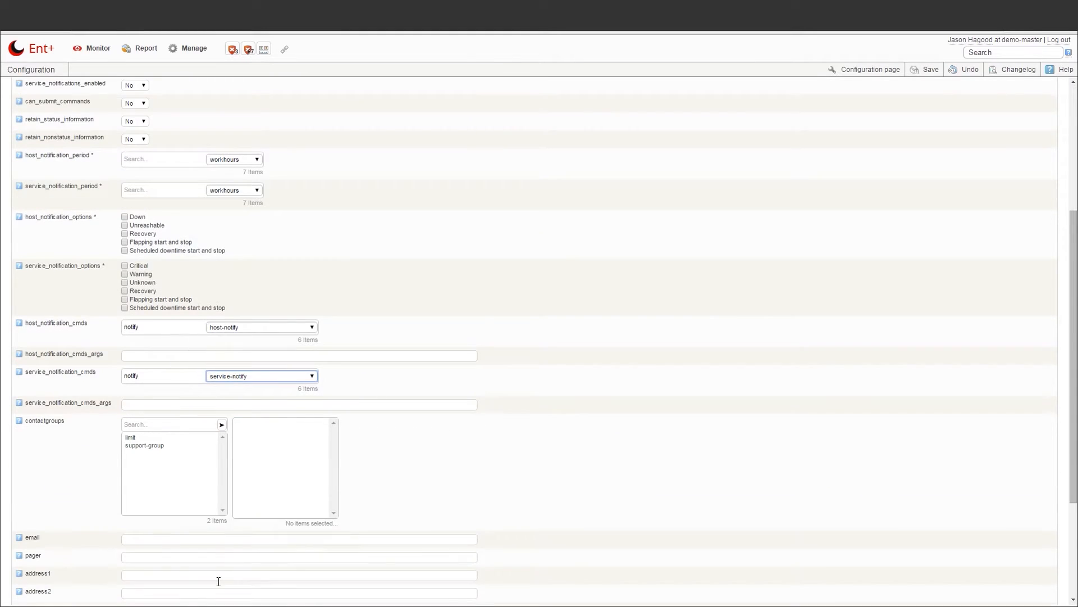
left_click(133, 485)
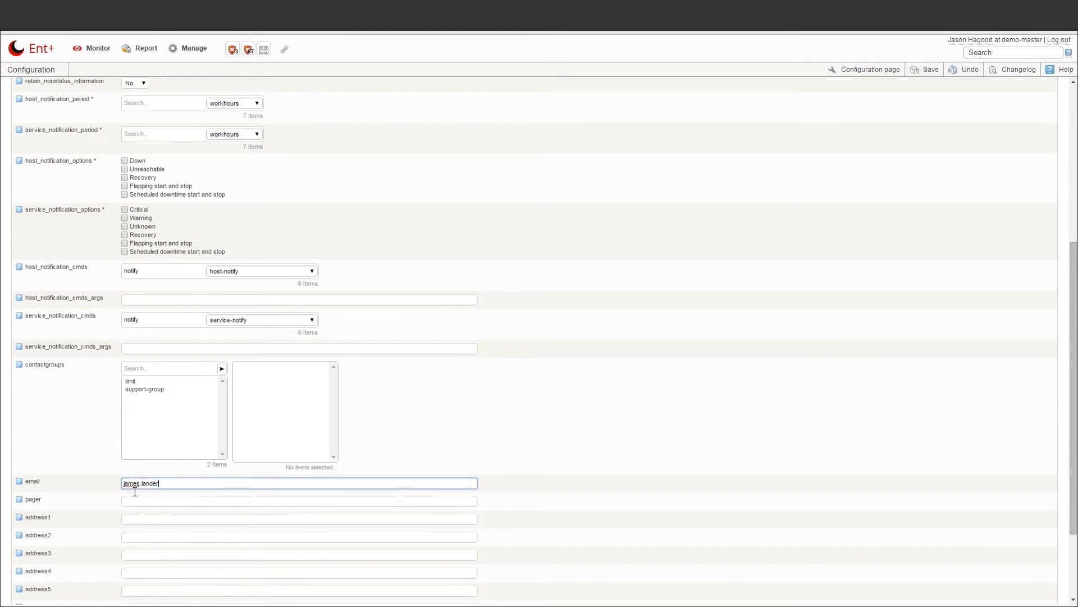
scroll(135, 491, "up", 1)
scroll(134, 491, "down", 3)
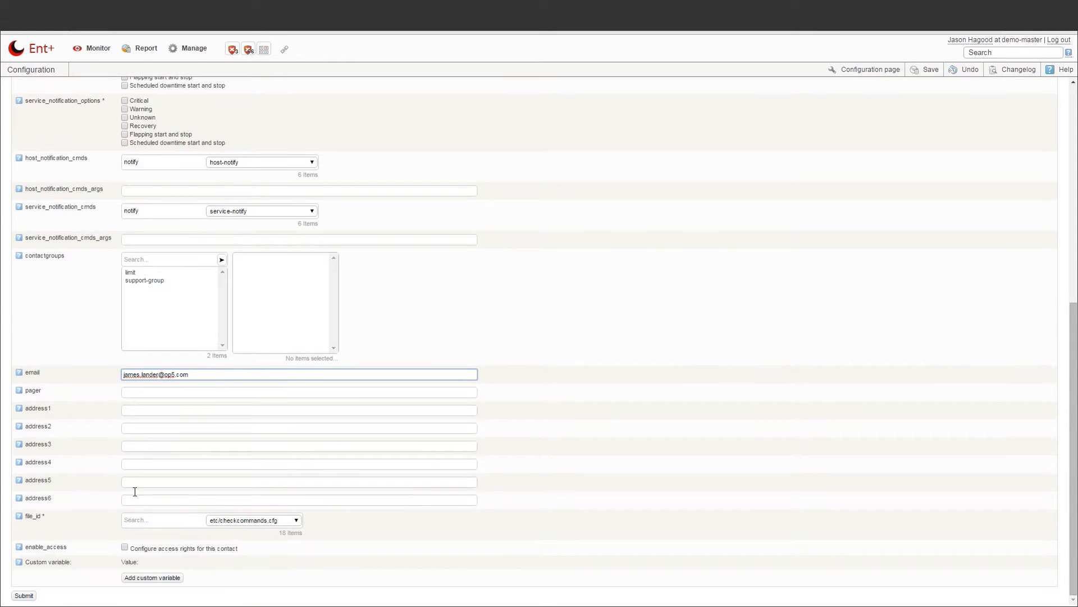
Enable login access with the contact's real name and a password, then submit the contact
left_click(125, 547)
left_click(144, 565)
key("Tab")
type("monitor")
key("Tab")
type("monitor")
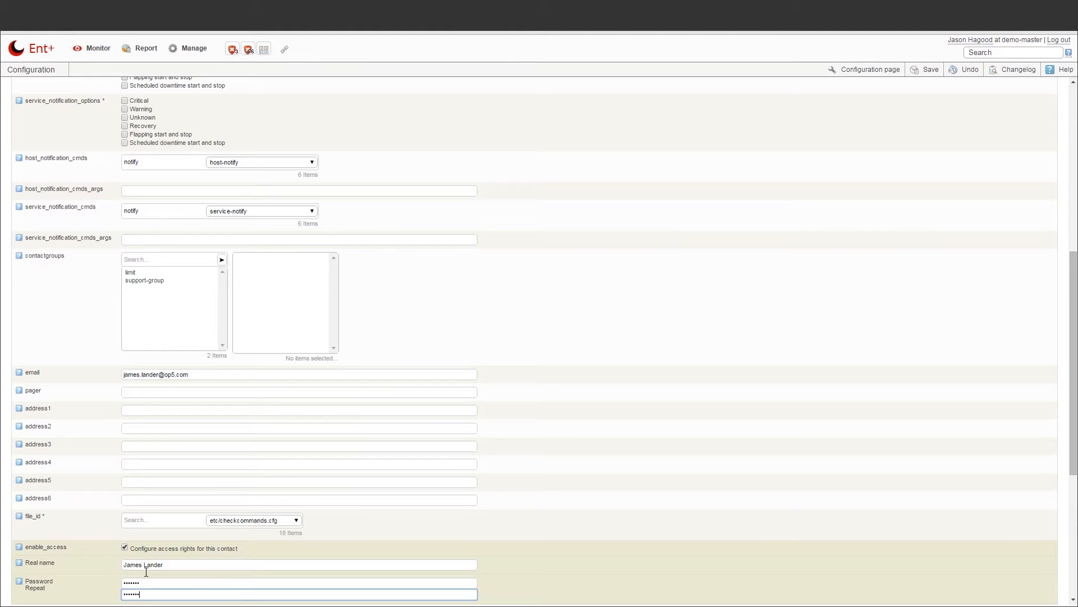
scroll(140, 570, "down", 5)
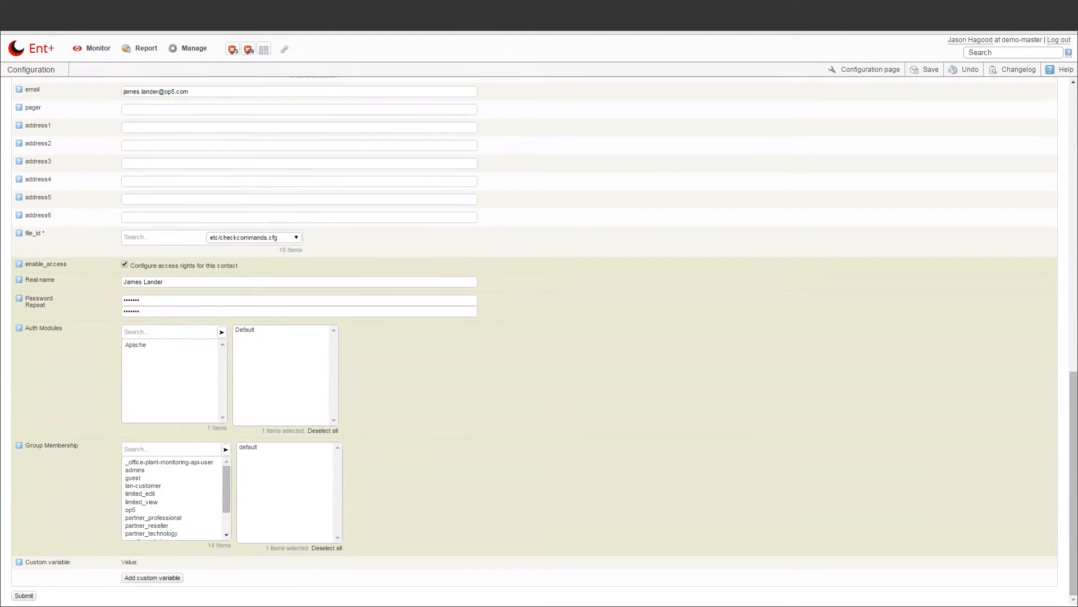
left_click(24, 596)
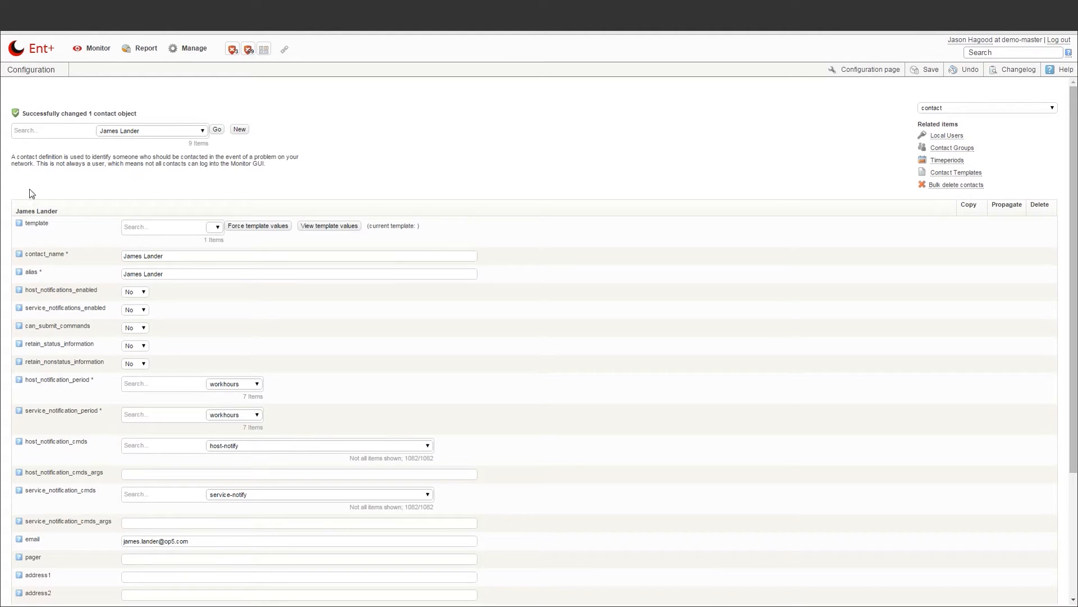
Search for windows-server and open its host configuration
left_click_drag(23, 113, 140, 113)
left_click(139, 113)
left_click(978, 56)
type("windo")
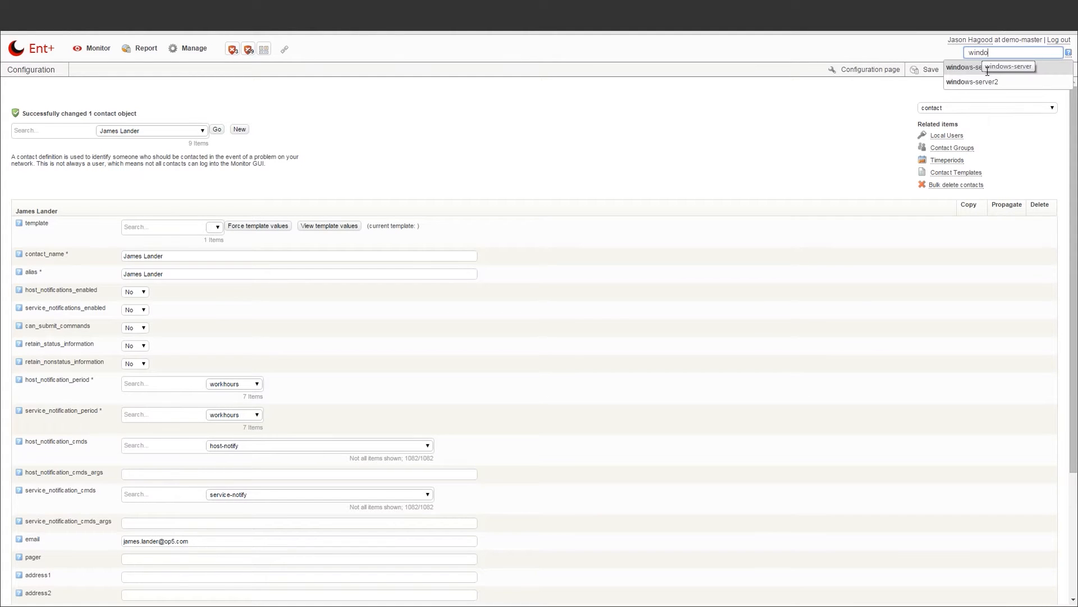
left_click(987, 71)
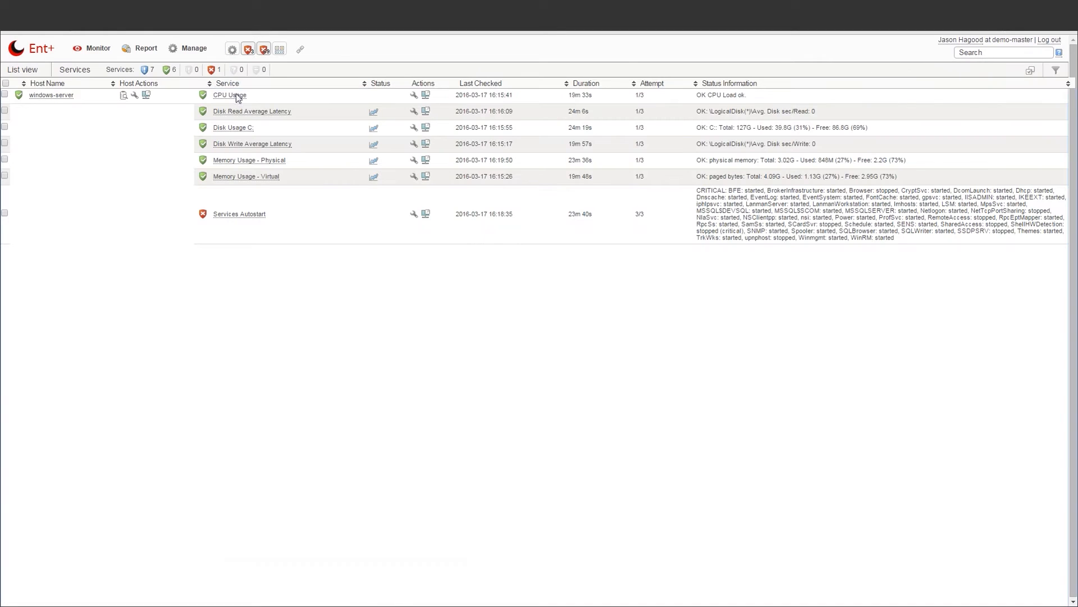
left_click(137, 99)
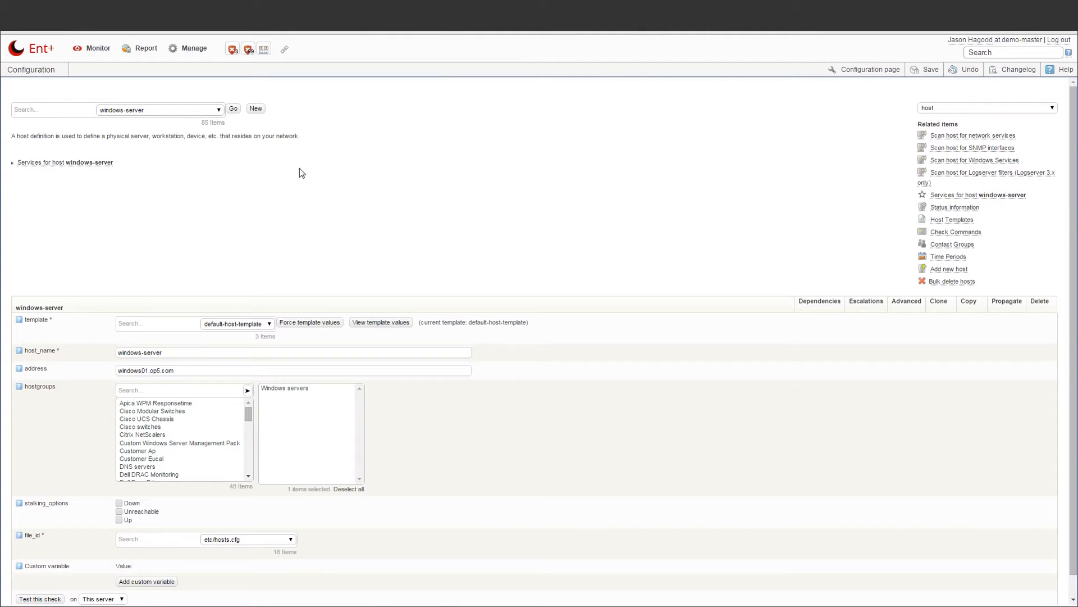
In the advanced settings, assign the new contact to the host and save
left_click(900, 303)
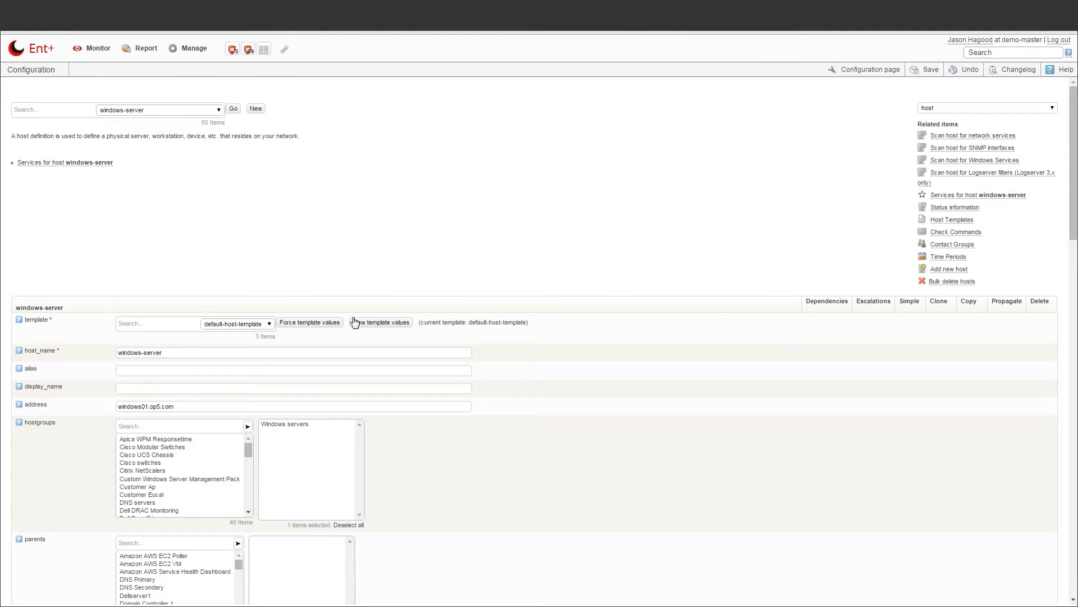
scroll(210, 378, "down", 5)
scroll(88, 515, "down", 3)
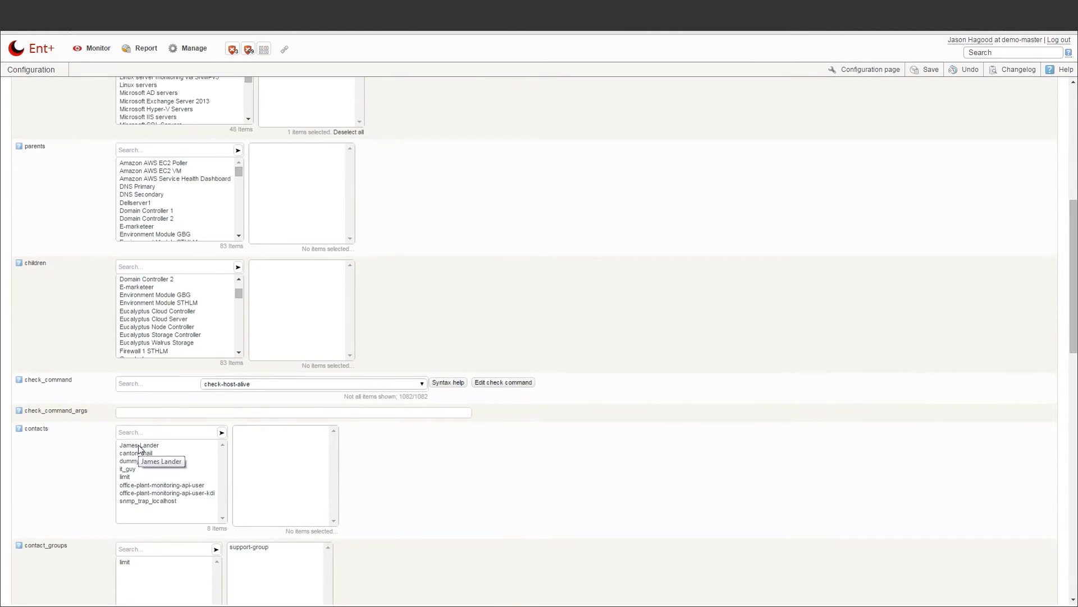
left_click(139, 446)
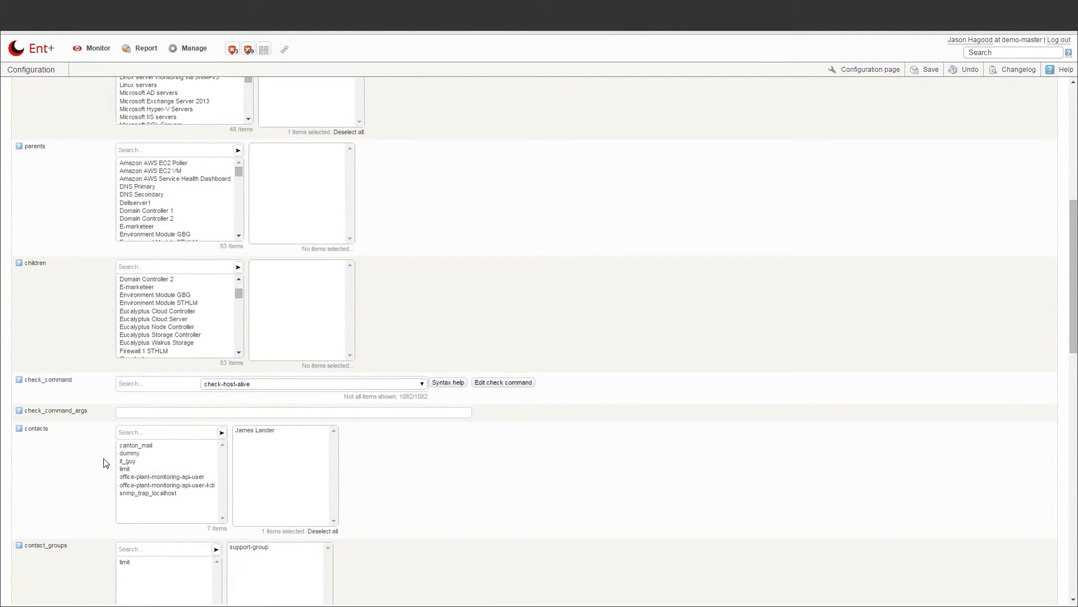
scroll(103, 462, "down", 10)
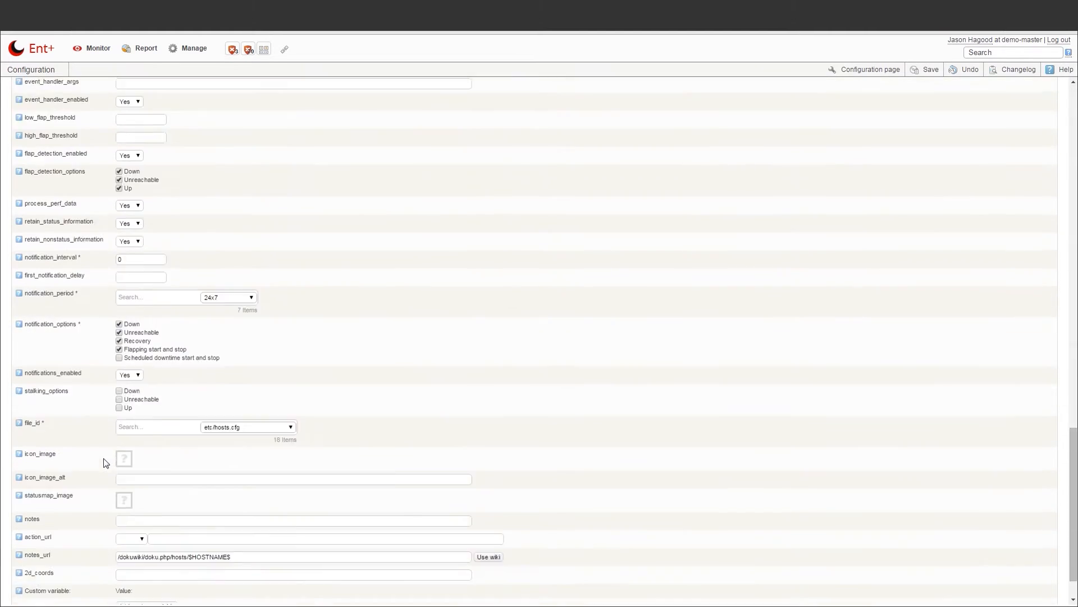
left_click(24, 594)
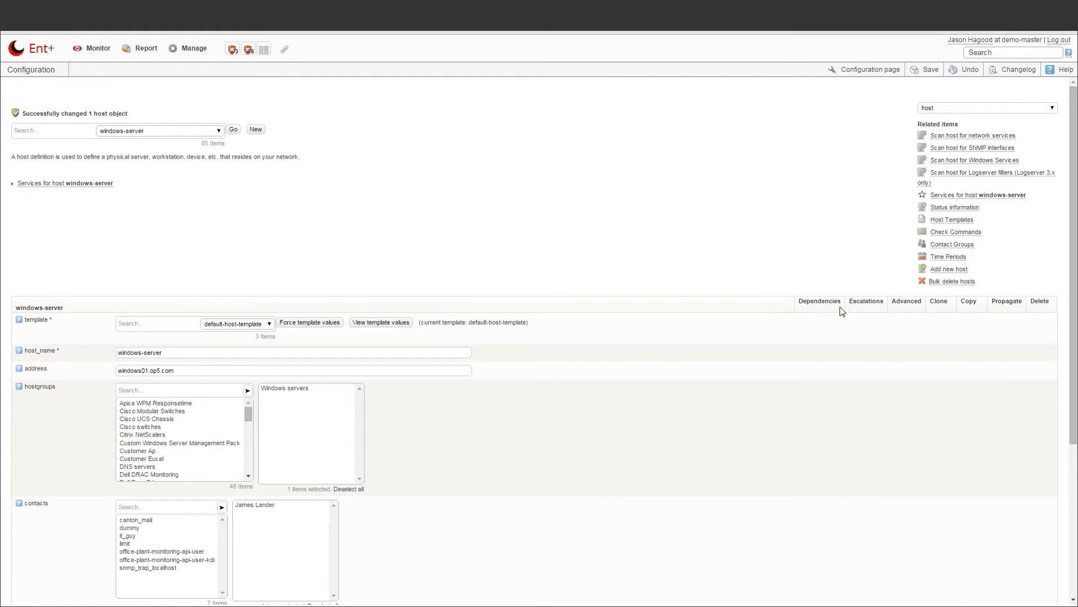
Clone windows-server once as windows-server3, alias windows-server3, address windows02.op5.com
left_click(939, 303)
left_click(119, 169)
key("BackSpace")
type("1")
left_click(30, 218)
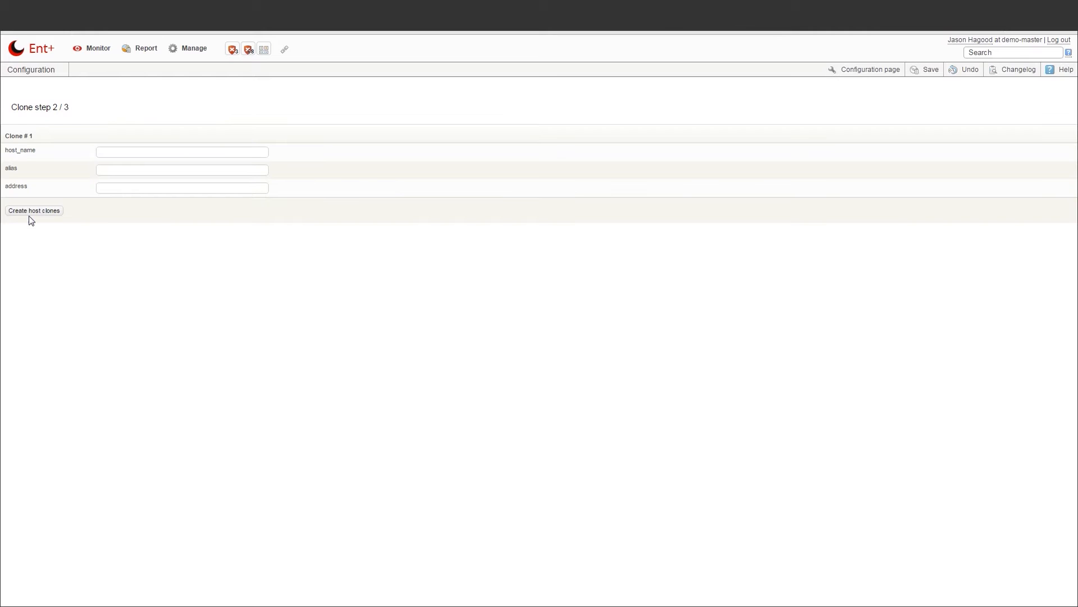
left_click(111, 159)
type("windows-server3")
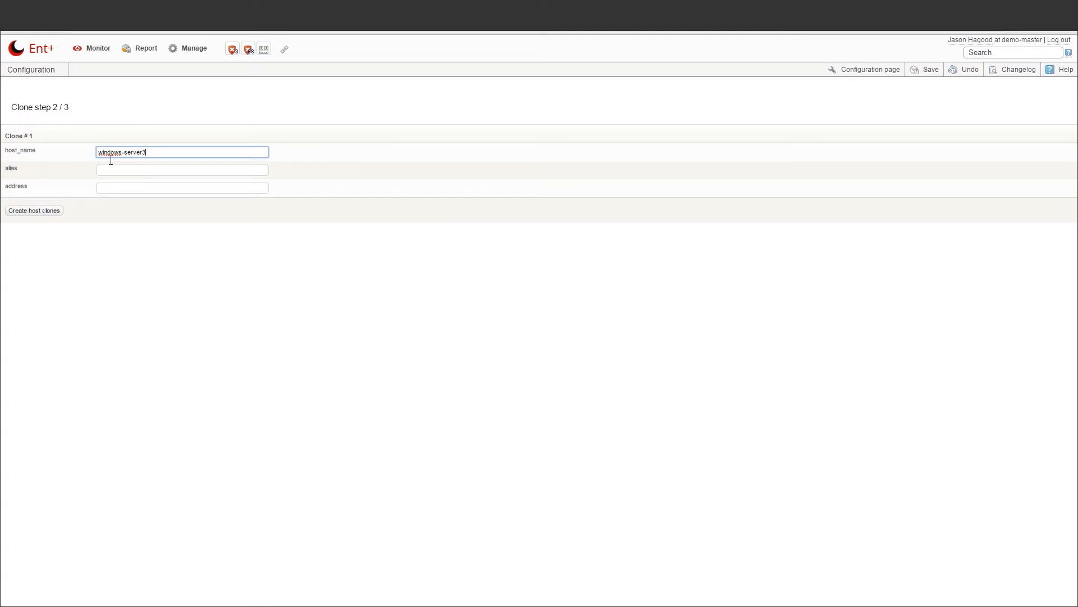
key("Tab")
type("windows-")
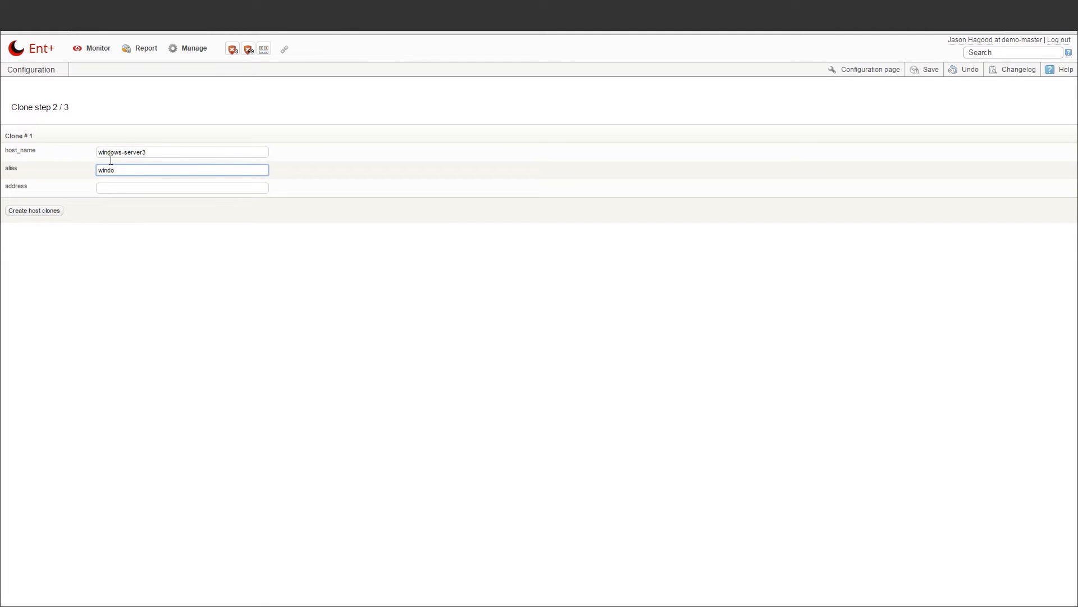
type("server3")
key("Tab")
type("windows02.op5.com")
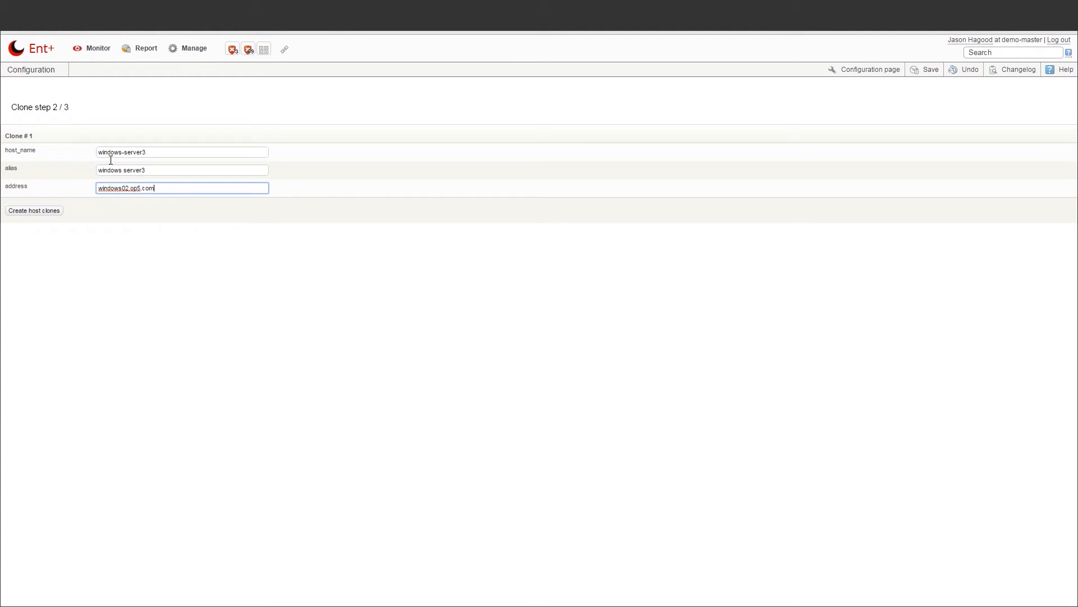
left_click(51, 212)
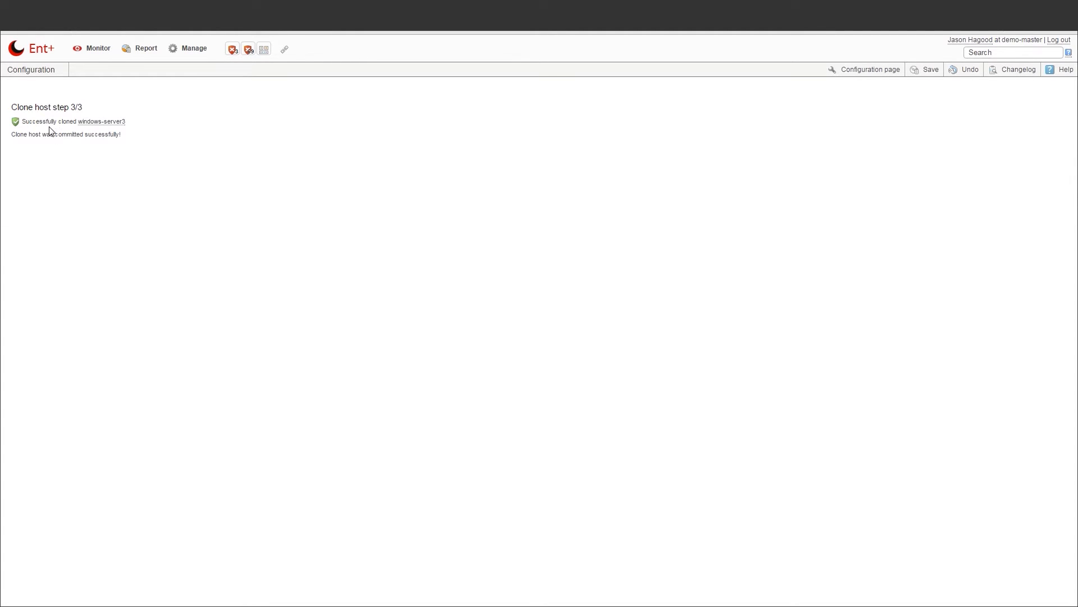
Open windows-server's configuration and add a second contact
left_click(982, 55)
type("window")
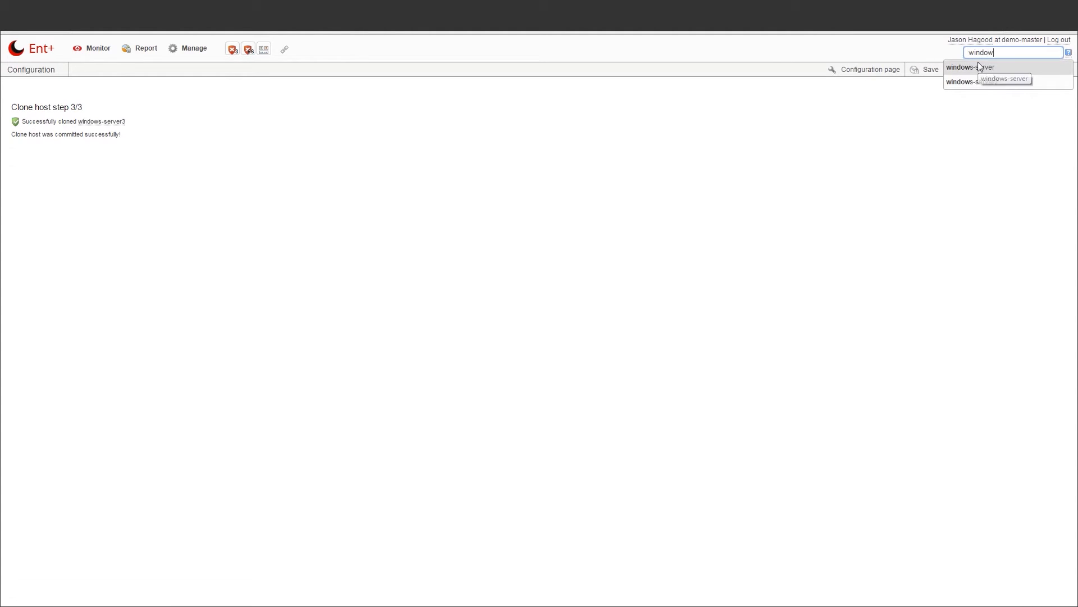
left_click(978, 63)
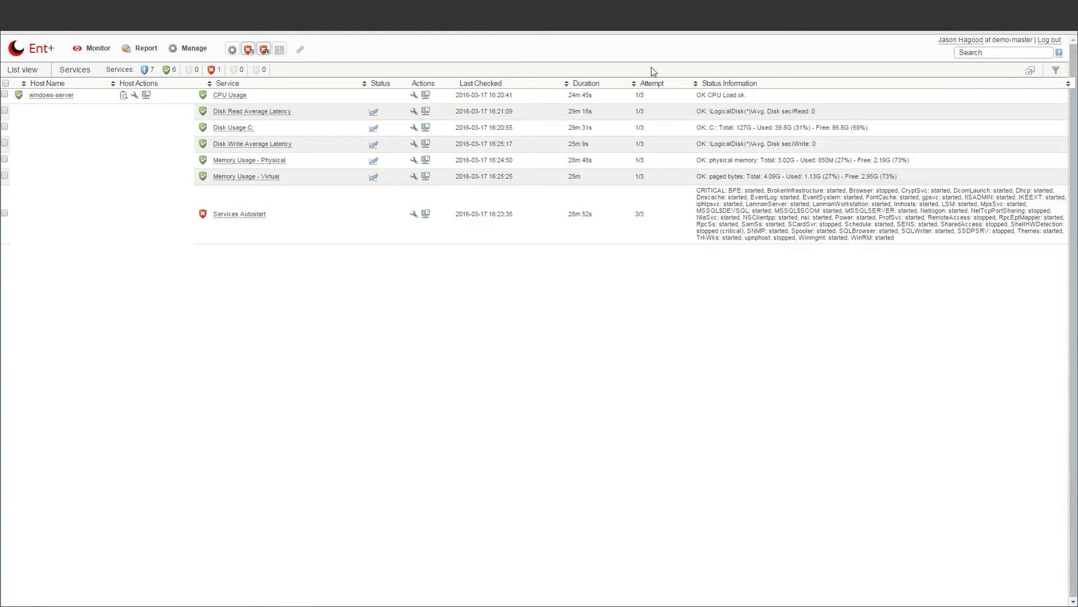
left_click(134, 95)
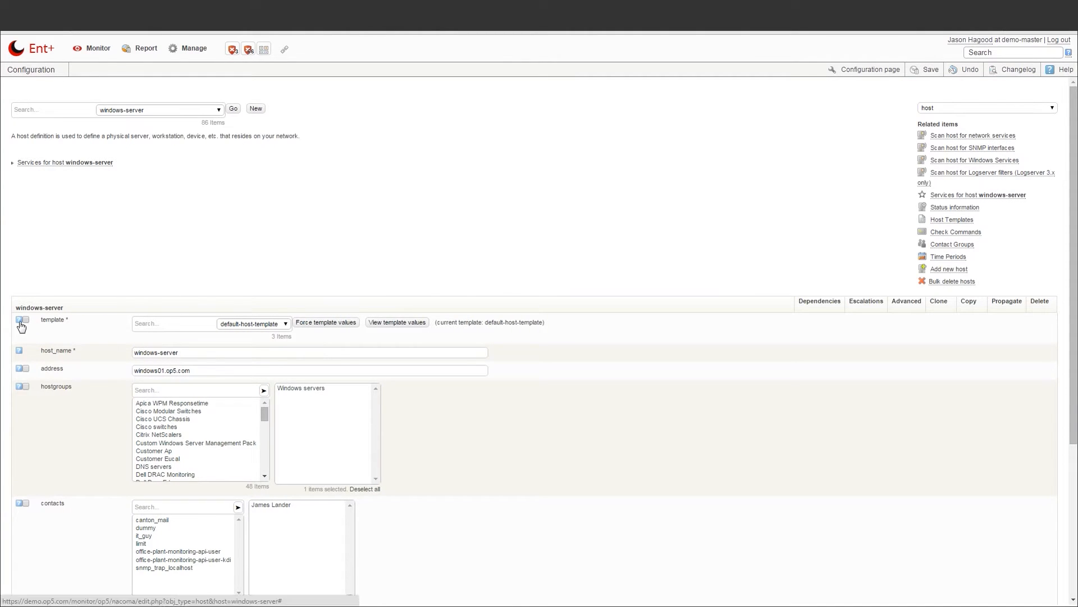
double_click(144, 535)
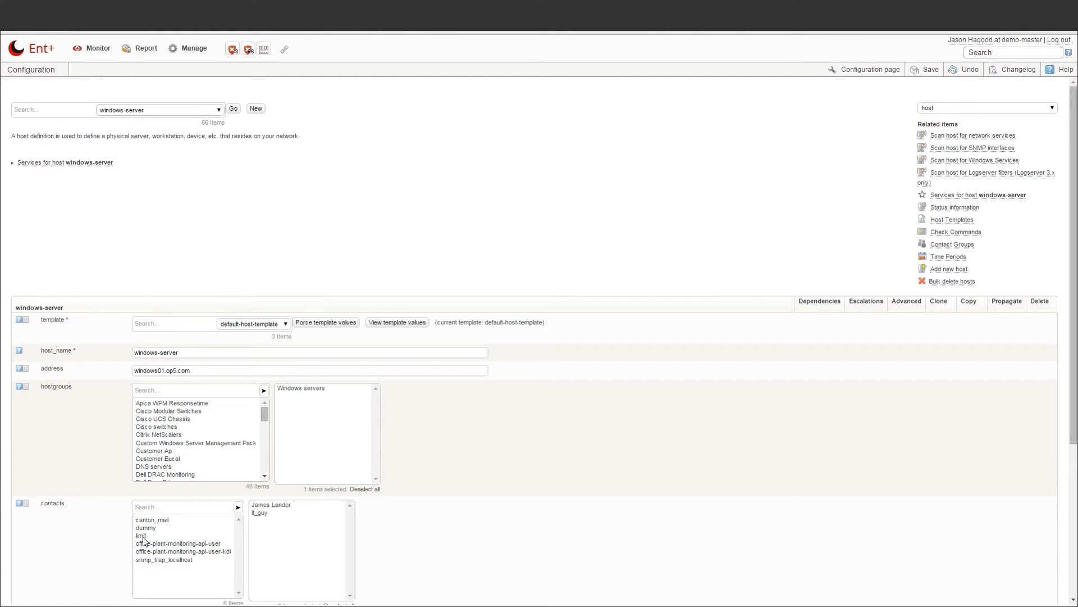
Propagate the contacts setting to windows-server3 using Append
left_click(25, 504)
scroll(26, 507, "down", 4)
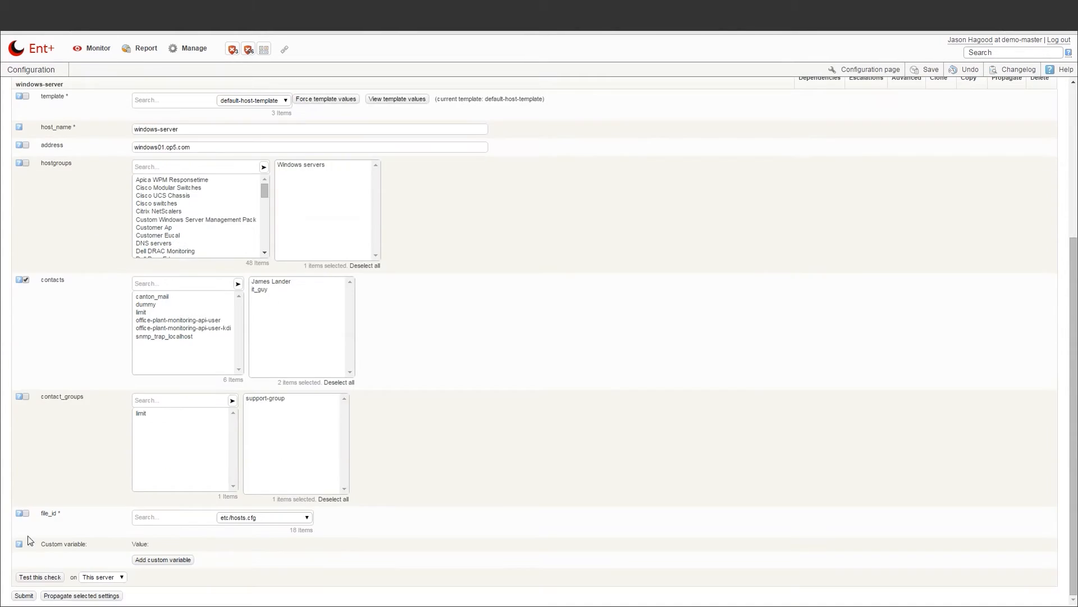
left_click(69, 596)
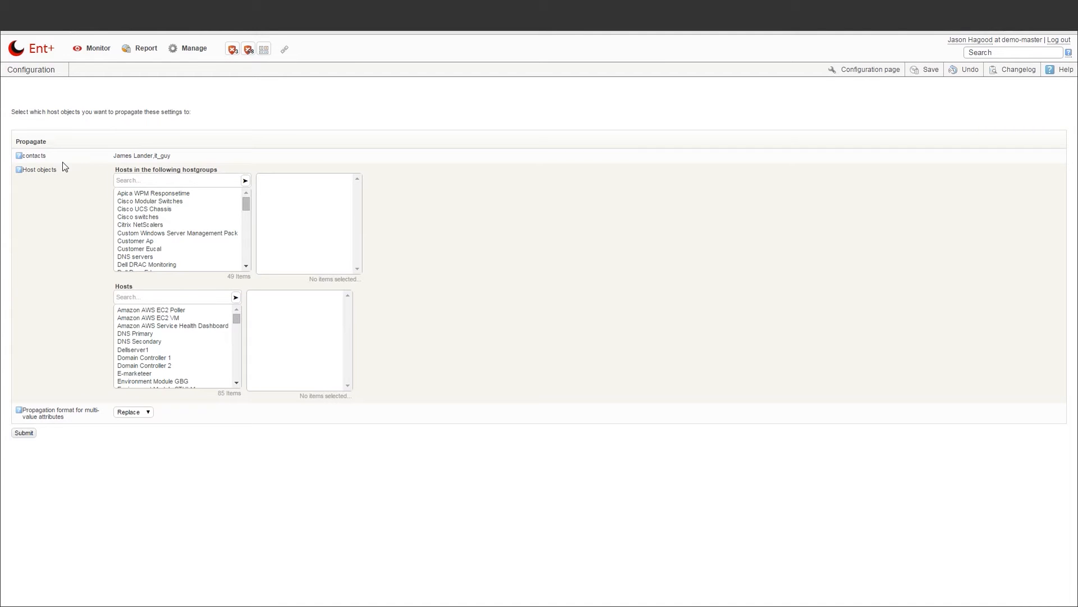
left_click(121, 297)
type("wind")
left_click(135, 325)
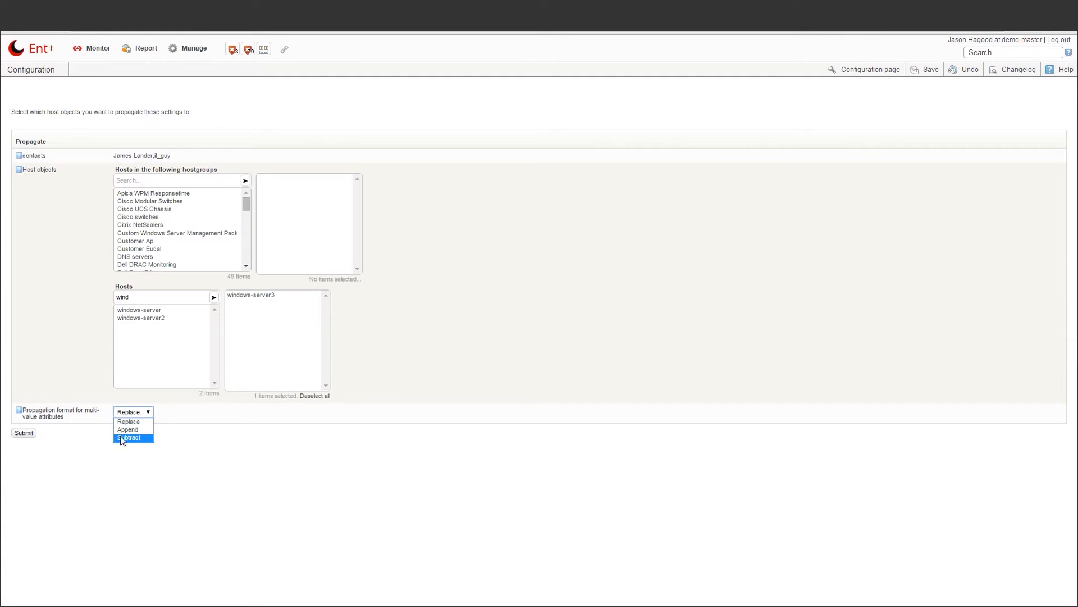
left_click(127, 429)
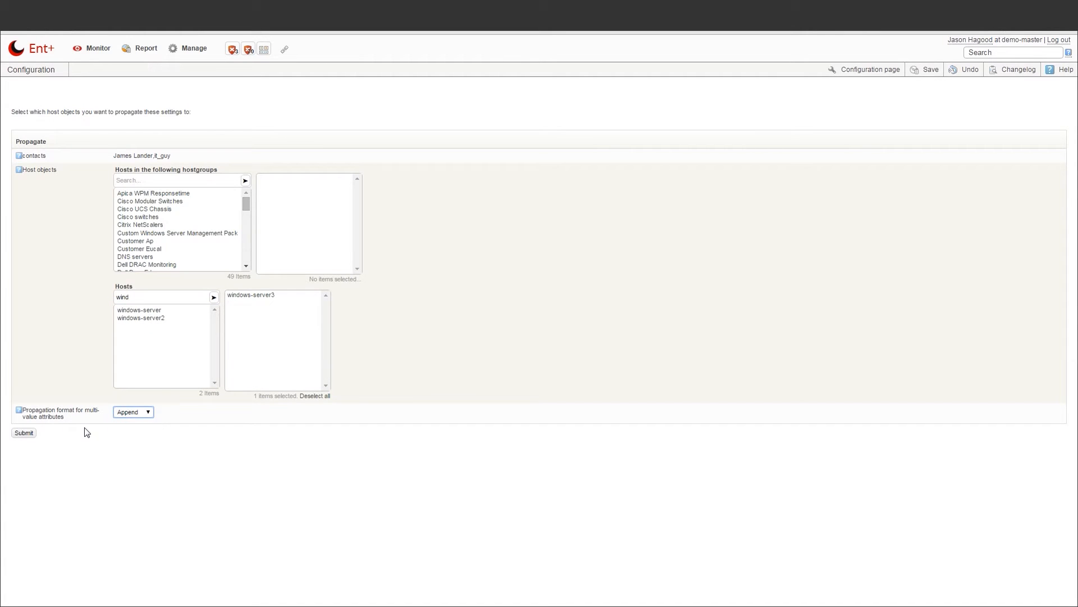
left_click(25, 433)
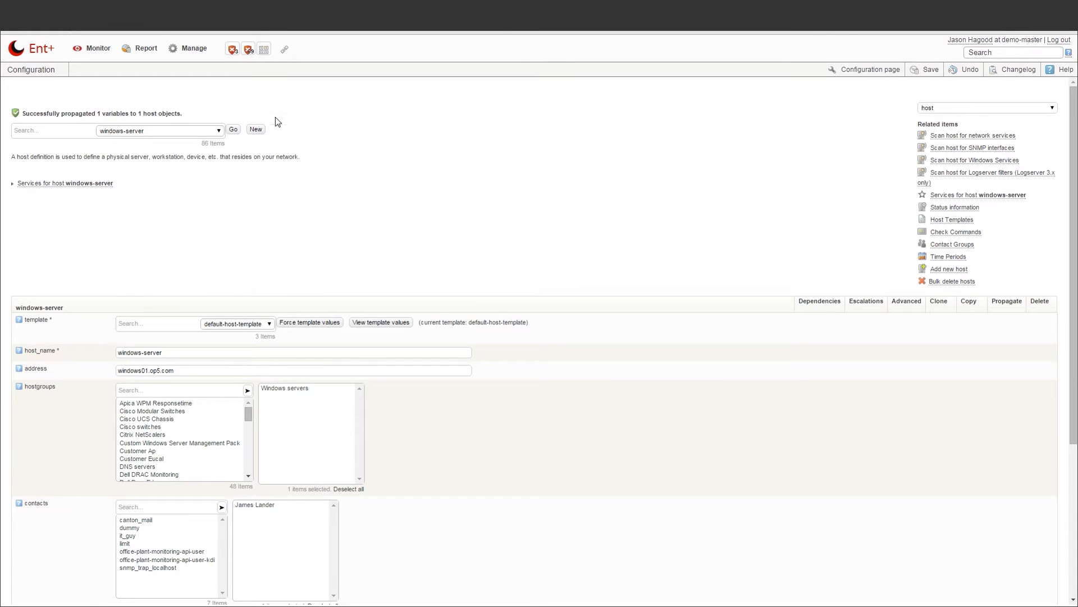
Review the pending changes and save the new configuration
left_click(924, 71)
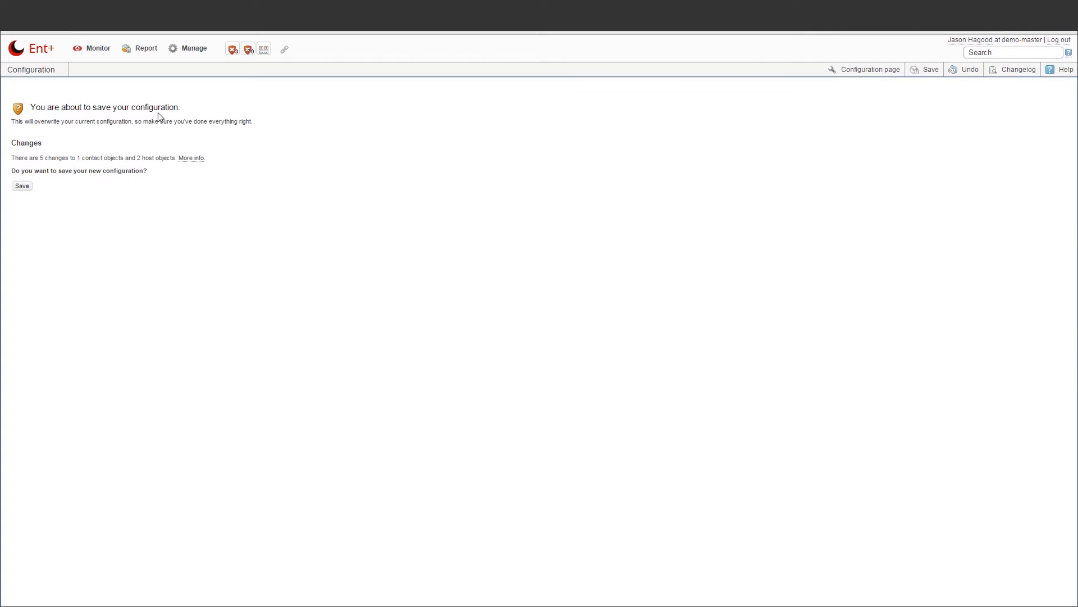
left_click(191, 159)
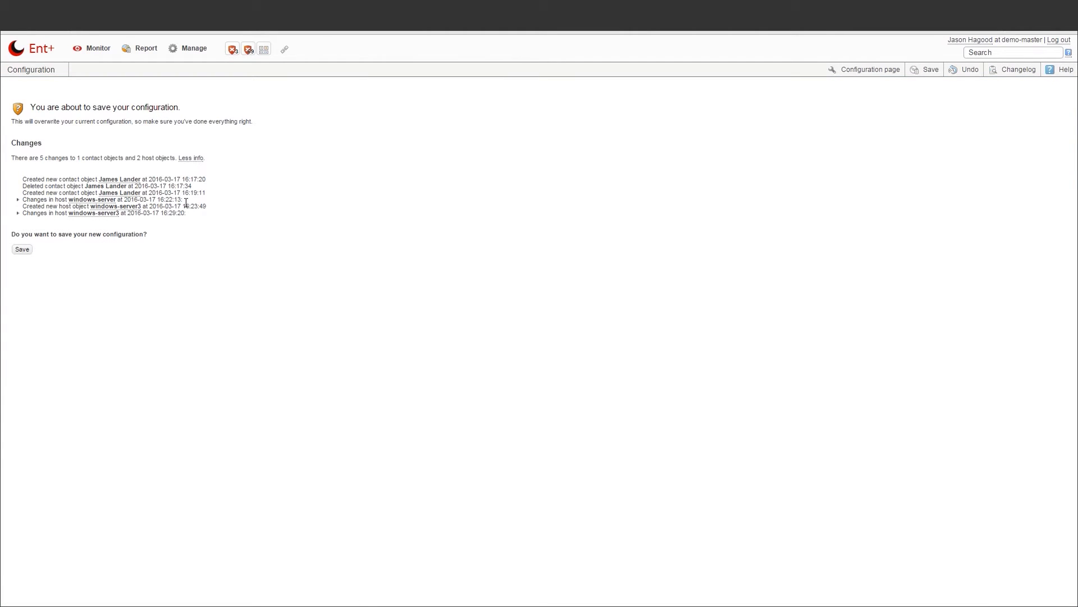
left_click(191, 159)
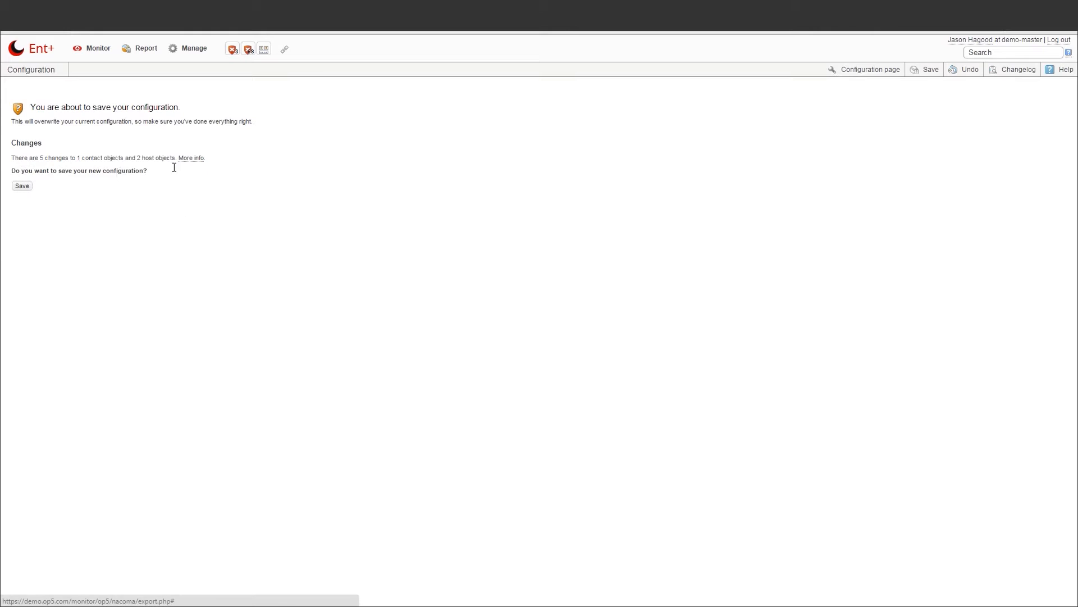
left_click(22, 186)
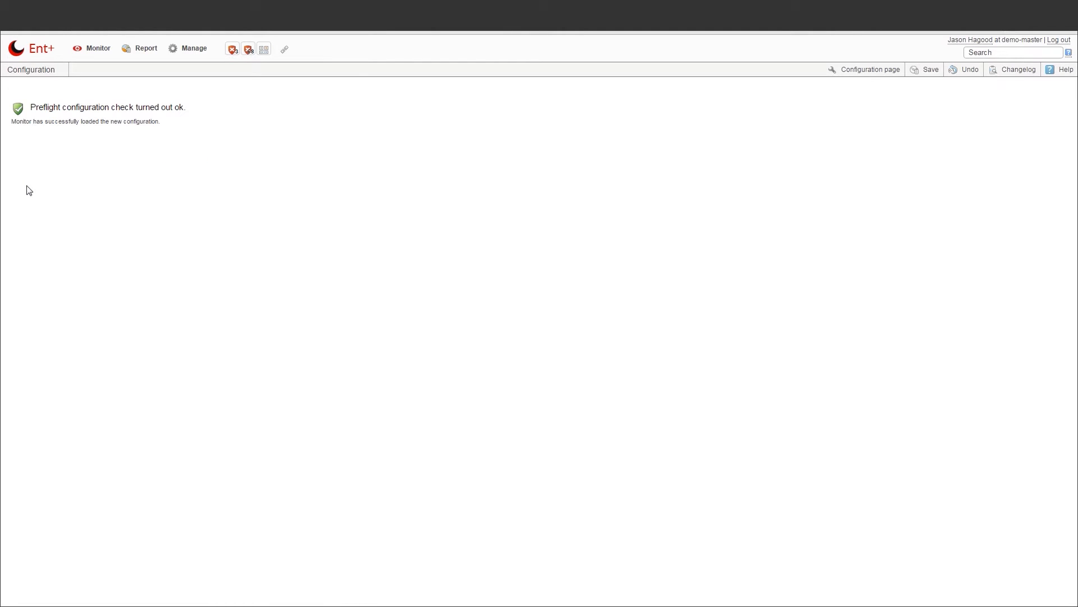
Open the Group rights matrix and inspect the individual Host permissions
mouse_move(184, 51)
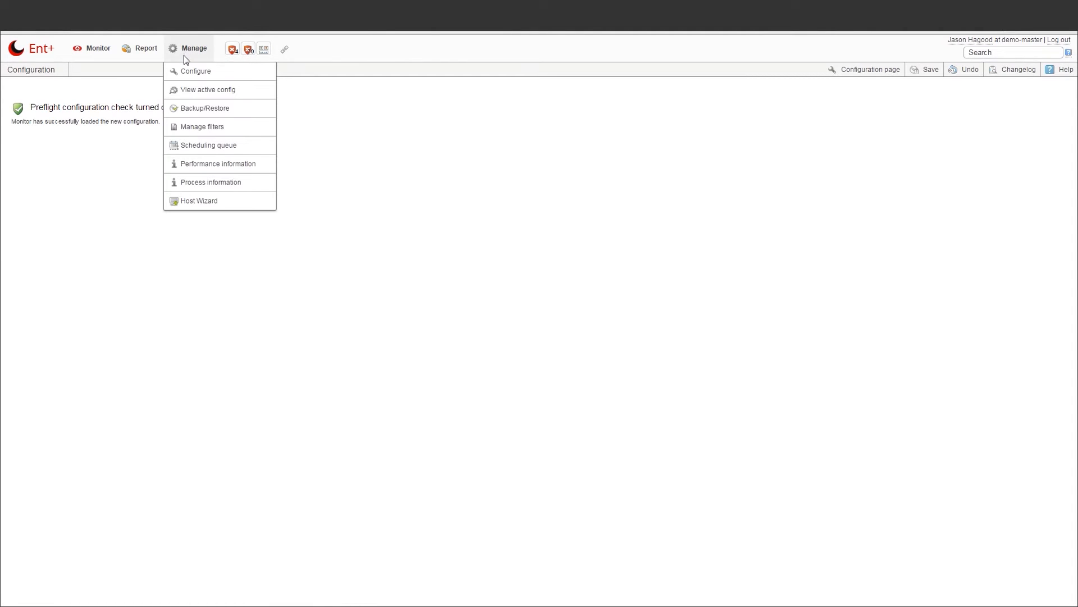
left_click(186, 72)
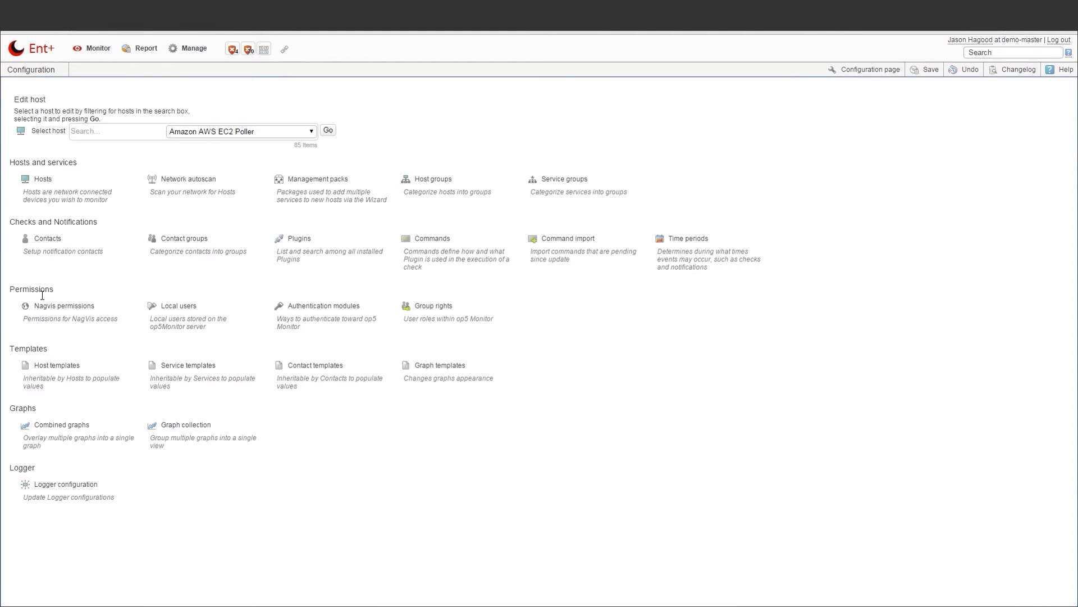
left_click(423, 313)
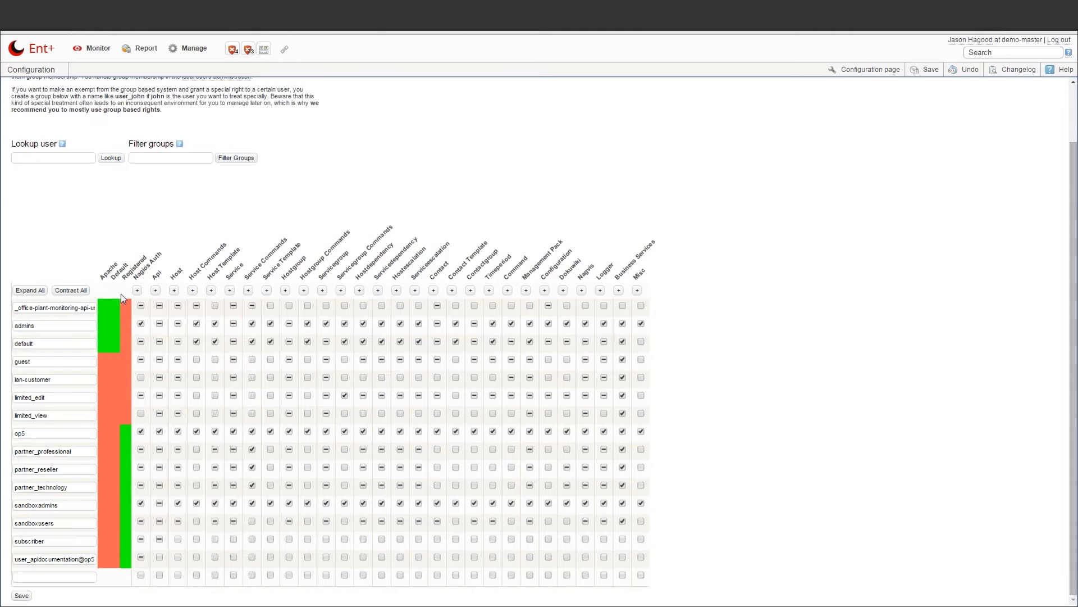
left_click(173, 289)
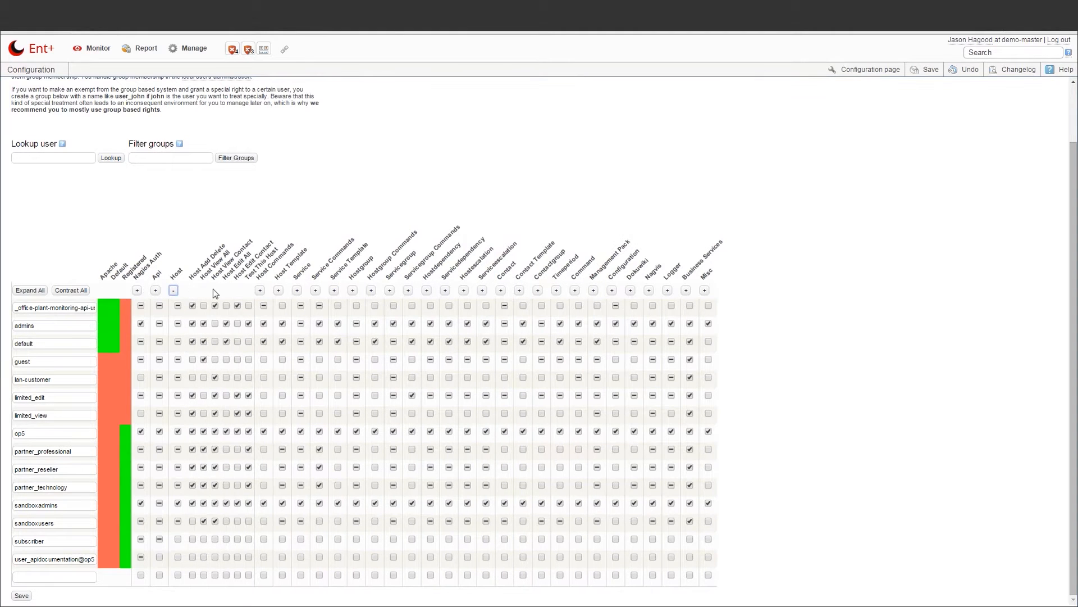
left_click_drag(274, 246, 267, 277)
left_click(194, 274)
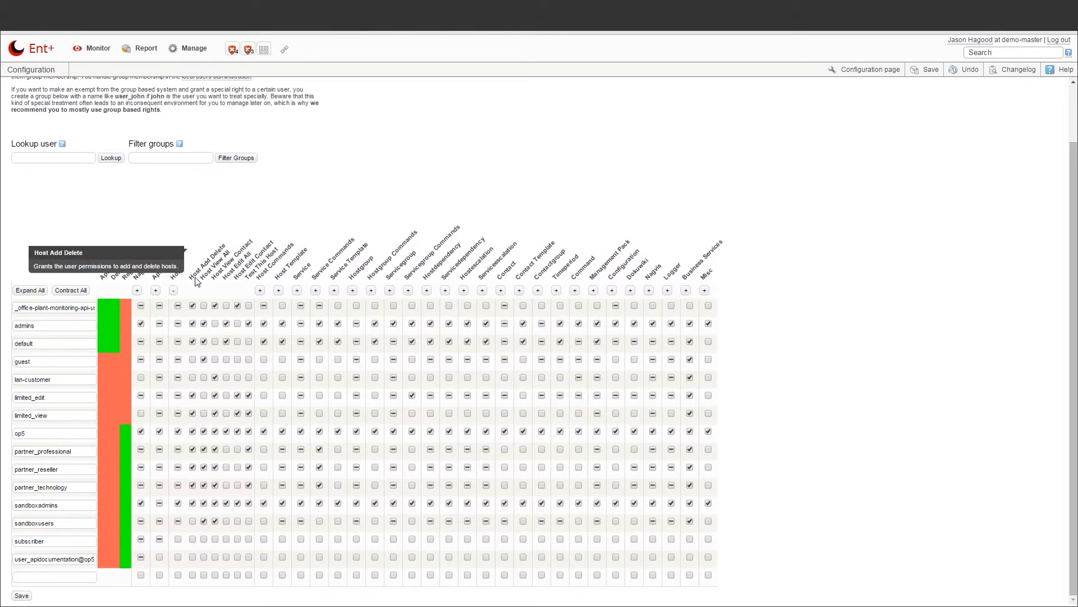
left_click(175, 290)
Create a support group with host template, service, servicegroup and hostescalation rights, and save it
left_click(55, 577)
type("suppor")
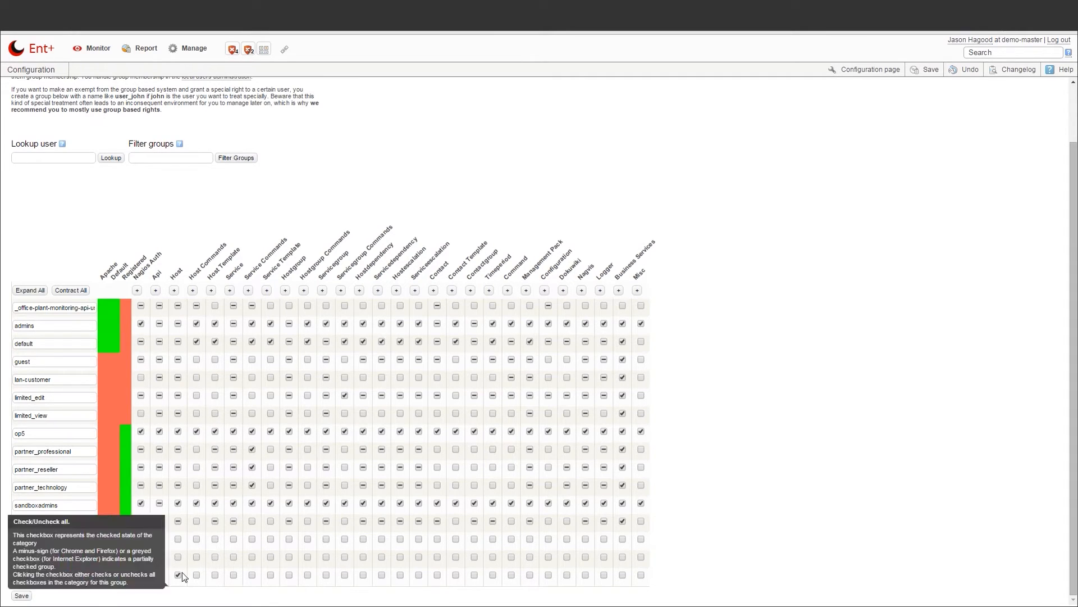
left_click(216, 575)
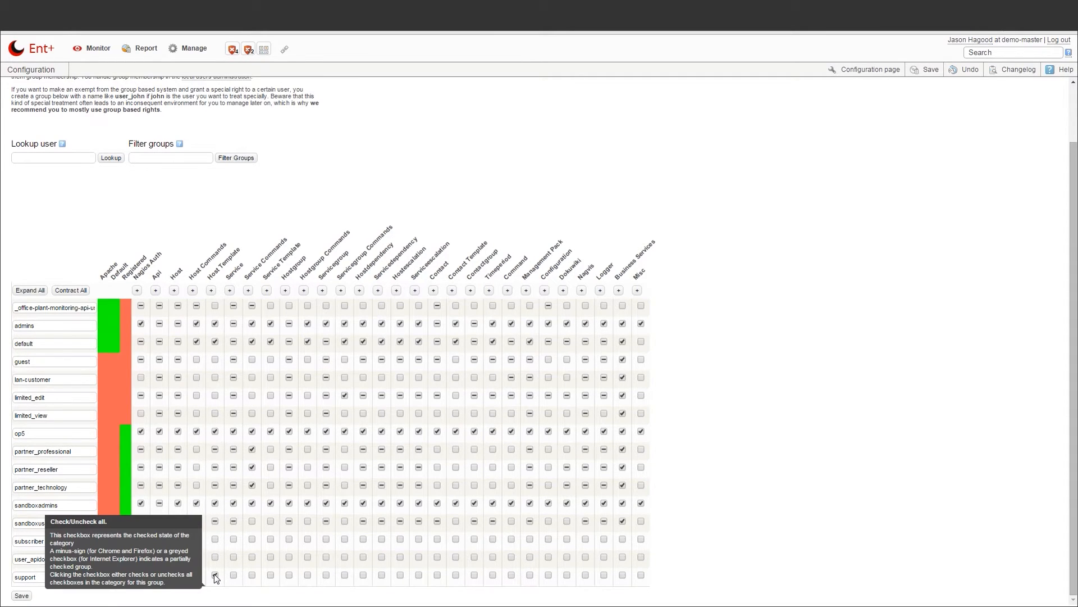
left_click(234, 574)
left_click(252, 575)
left_click(270, 574)
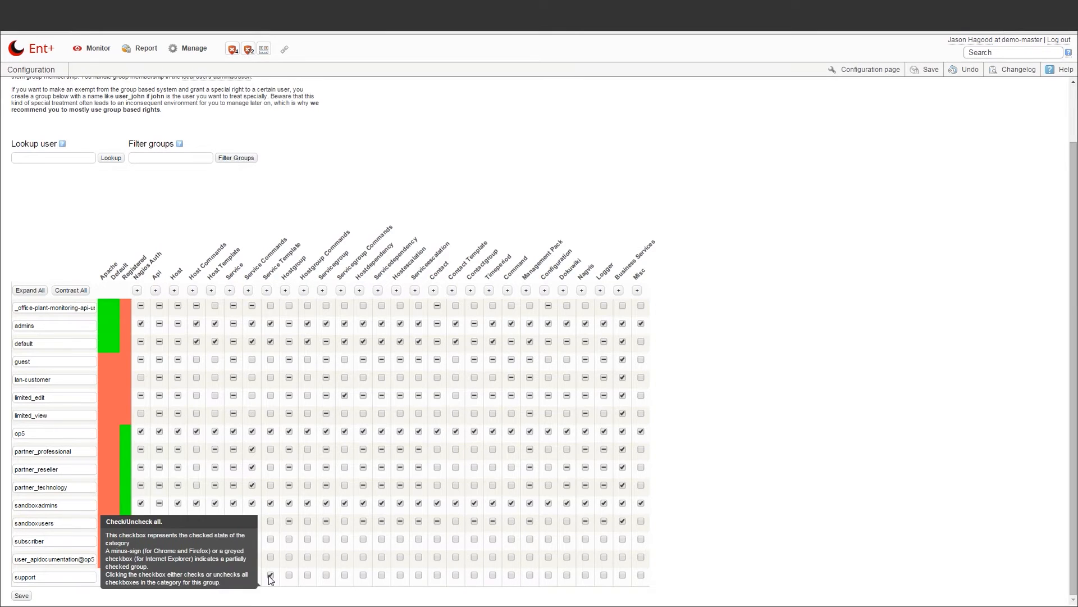
left_click(326, 575)
left_click(344, 574)
left_click(382, 575)
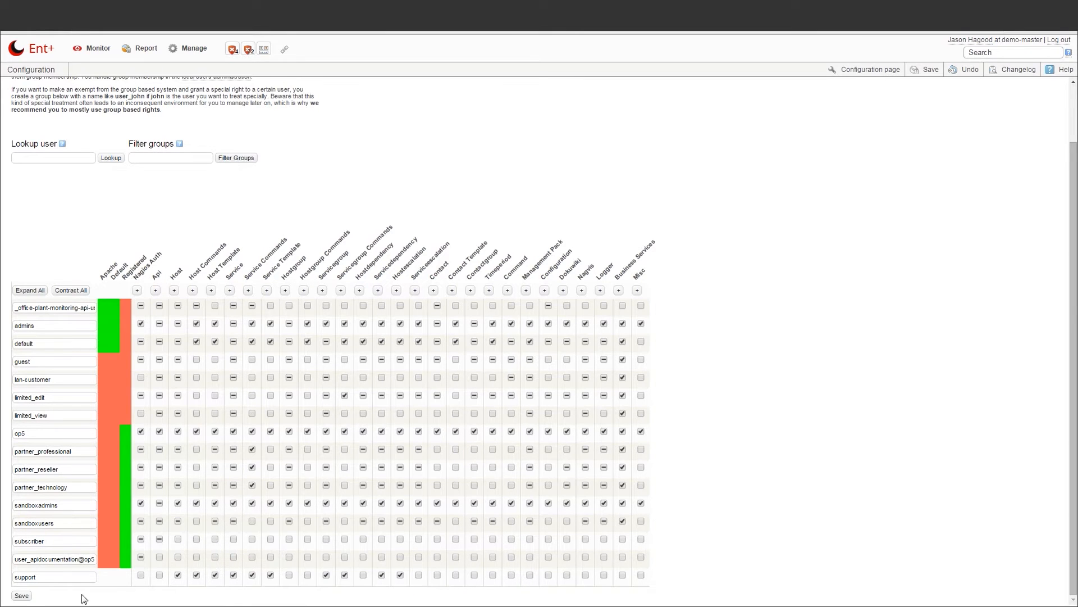
left_click(22, 595)
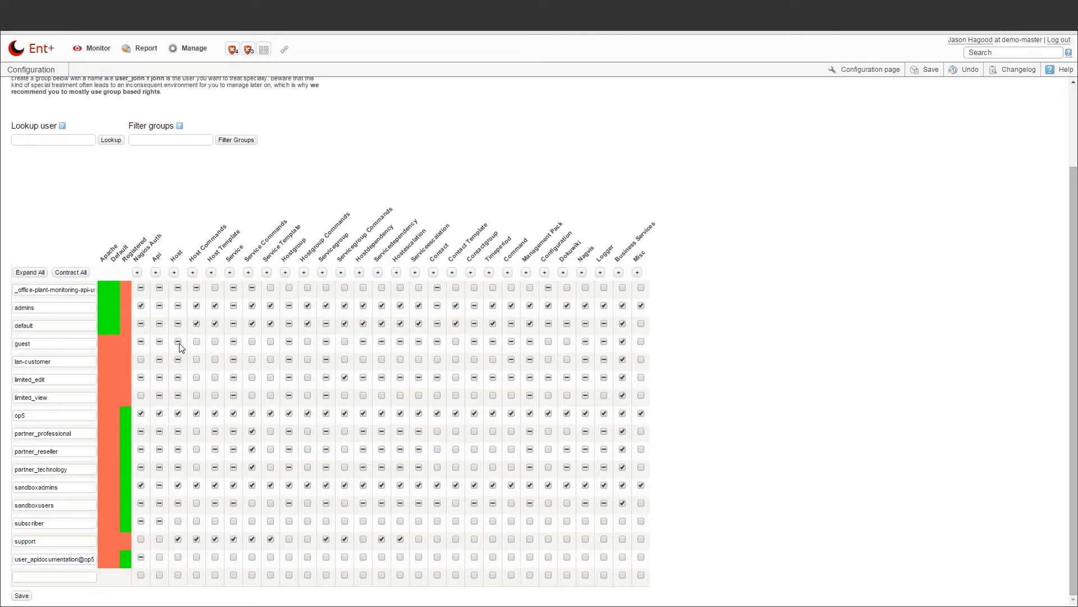
left_click(194, 49)
left_click(193, 70)
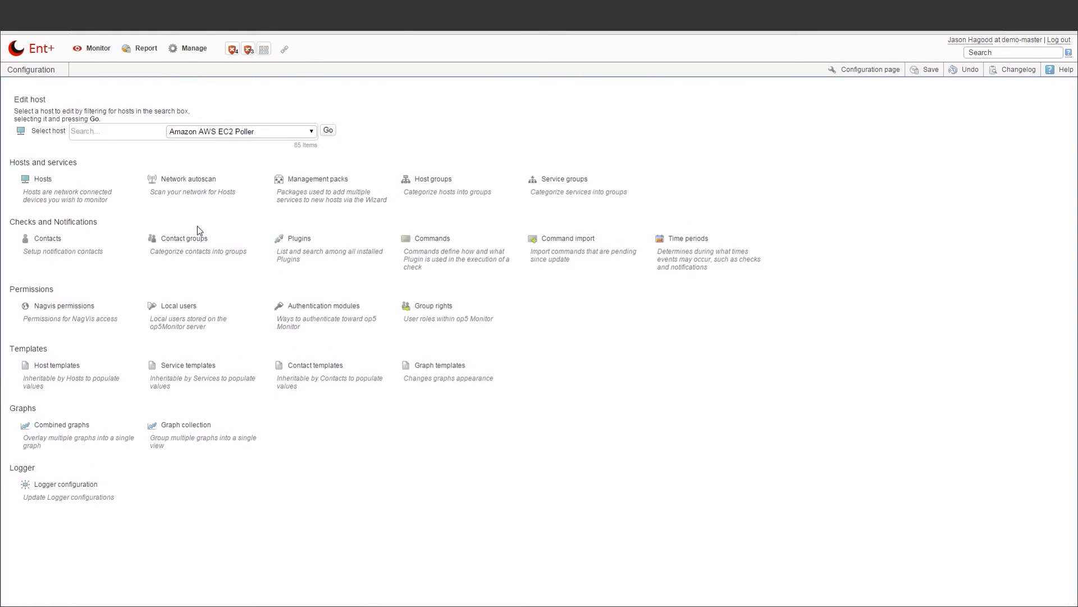
In Local users, replace the first user's default group with support and submit
left_click(194, 311)
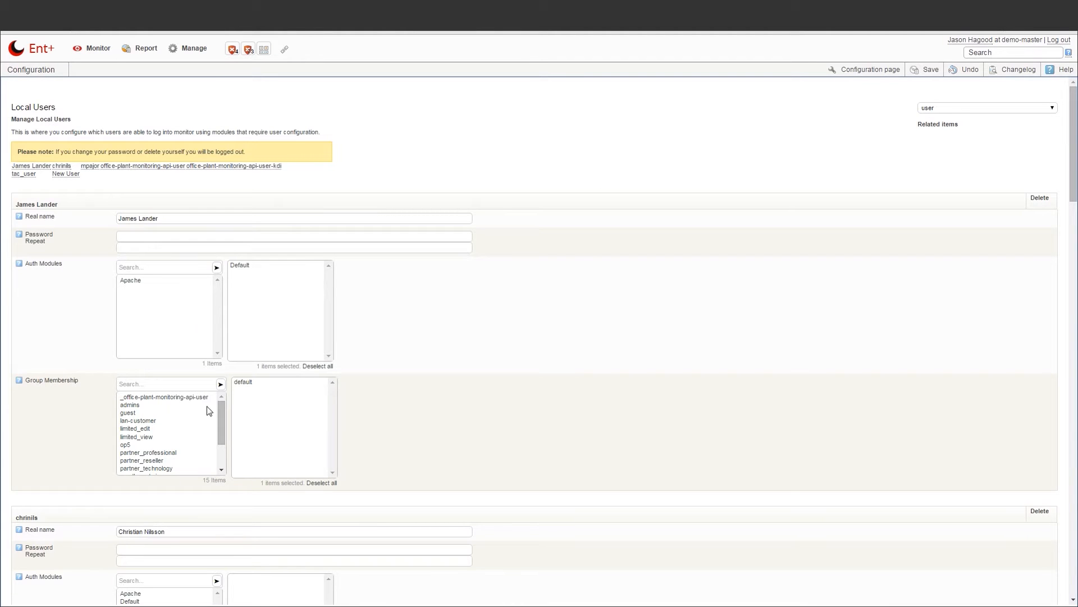
left_click_drag(220, 414, 221, 432)
left_click(186, 461)
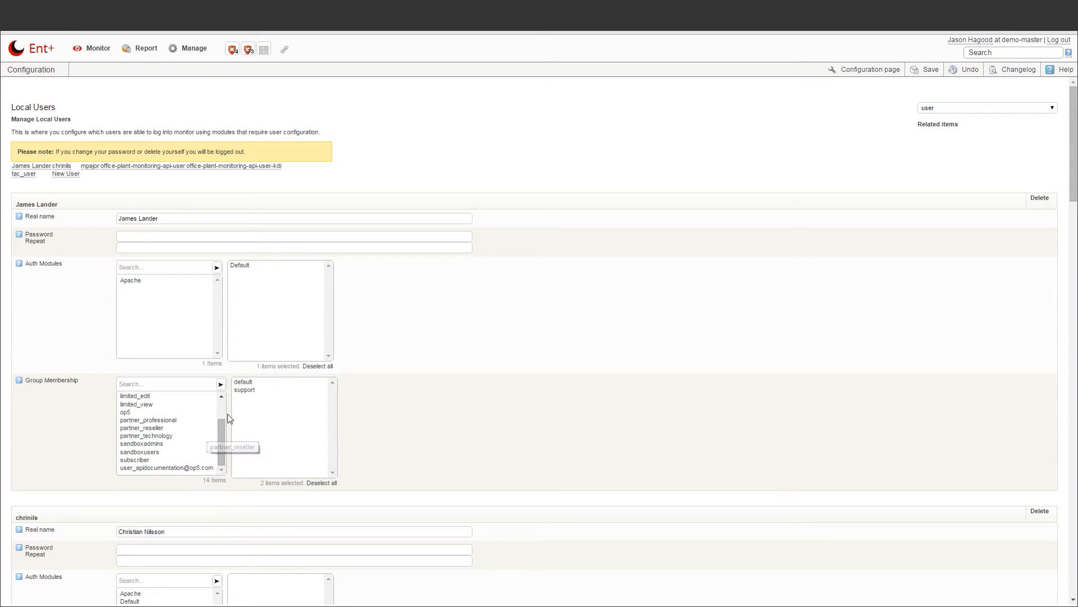
left_click(243, 382)
scroll(235, 395, "down", 11)
scroll(236, 397, "down", 15)
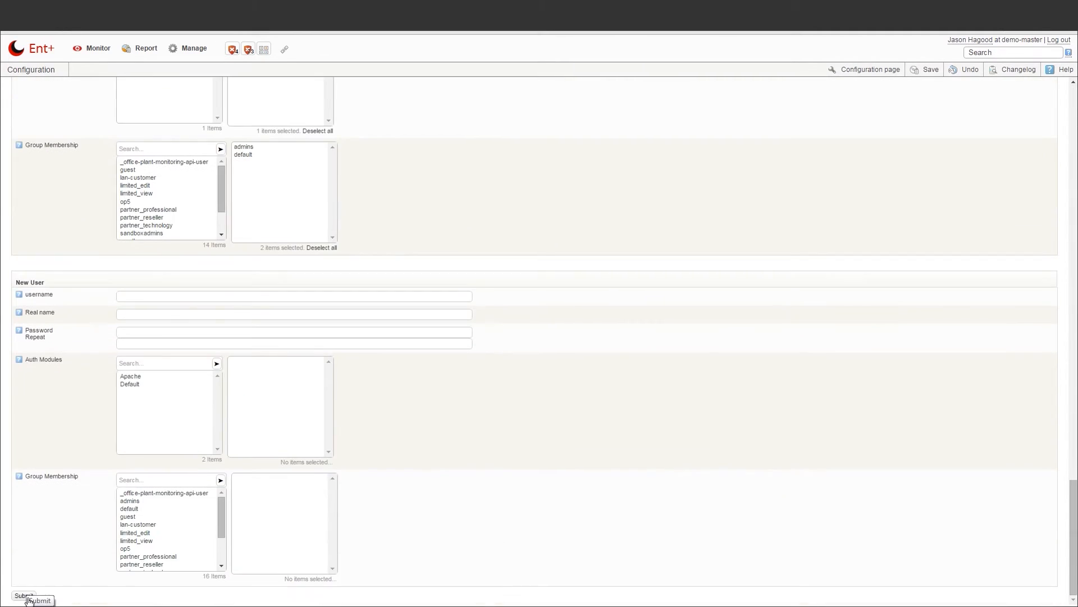
left_click(23, 595)
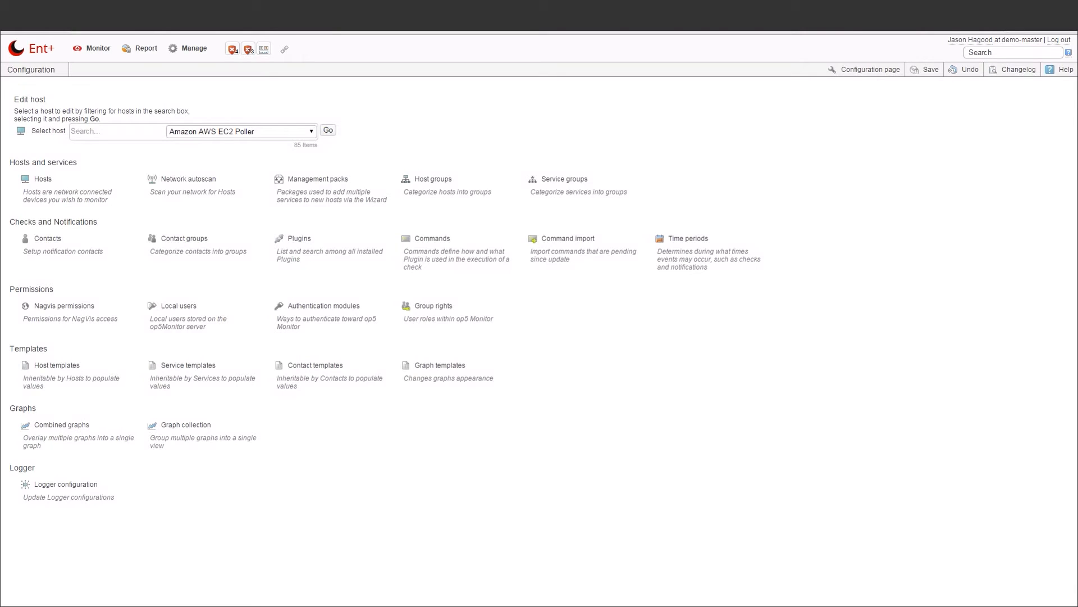
left_click(188, 48)
Start a new management pack named 'custom windows management pack' and pick its matching hostgroup
left_click(187, 70)
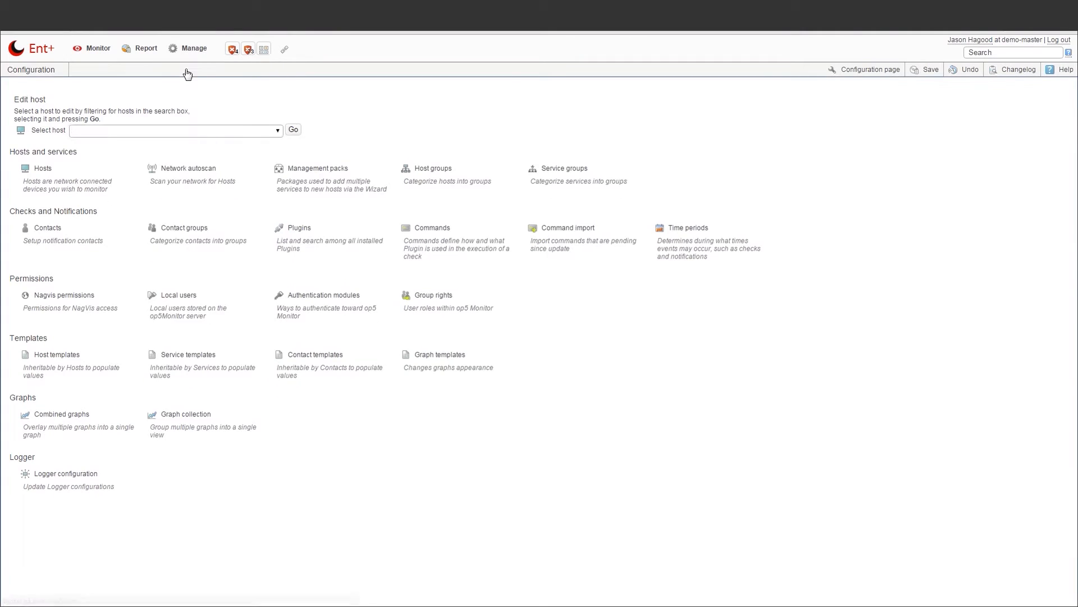
left_click(317, 179)
left_click(132, 213)
type("cust")
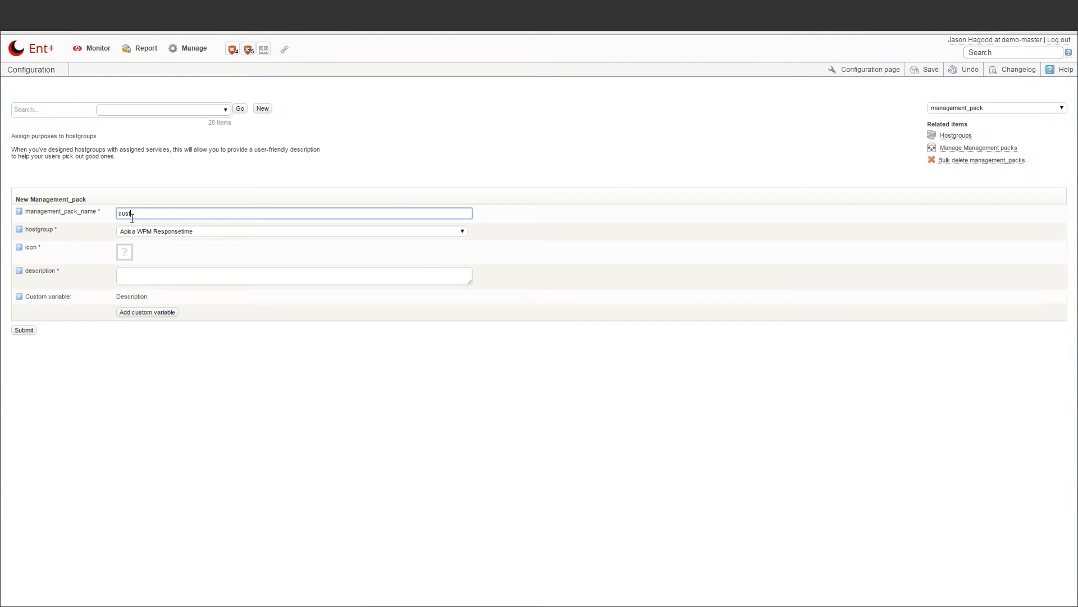
type("om windows management pack")
left_click(168, 231)
left_click(157, 305)
Give the pack the Windows icon and description 'Customs Windows Management Pack', then submit it
left_click(123, 255)
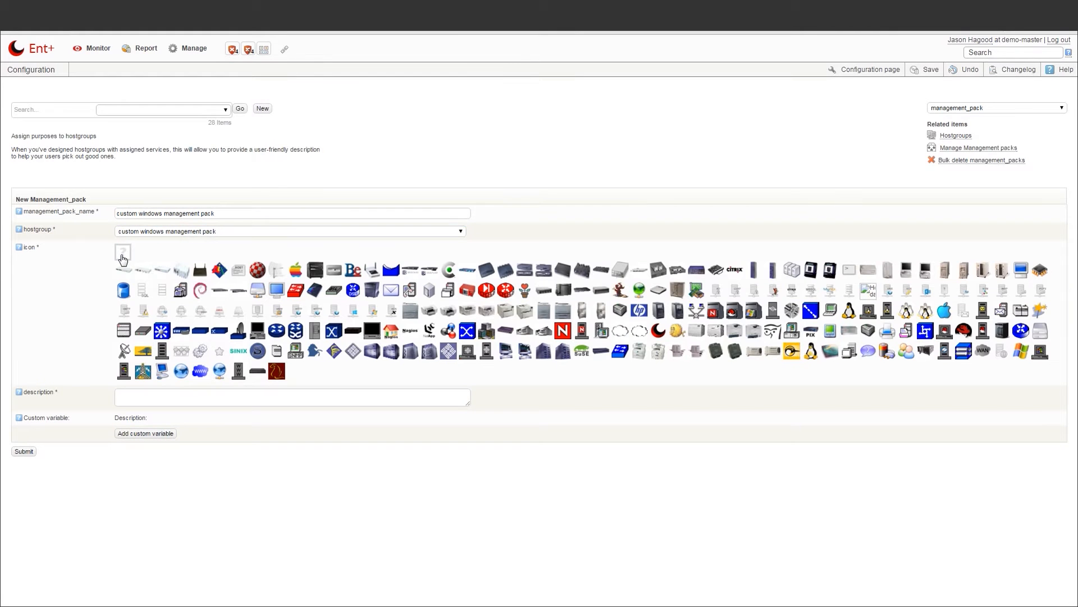
left_click(1021, 350)
left_click(163, 287)
type("Customs Windows Management Pack")
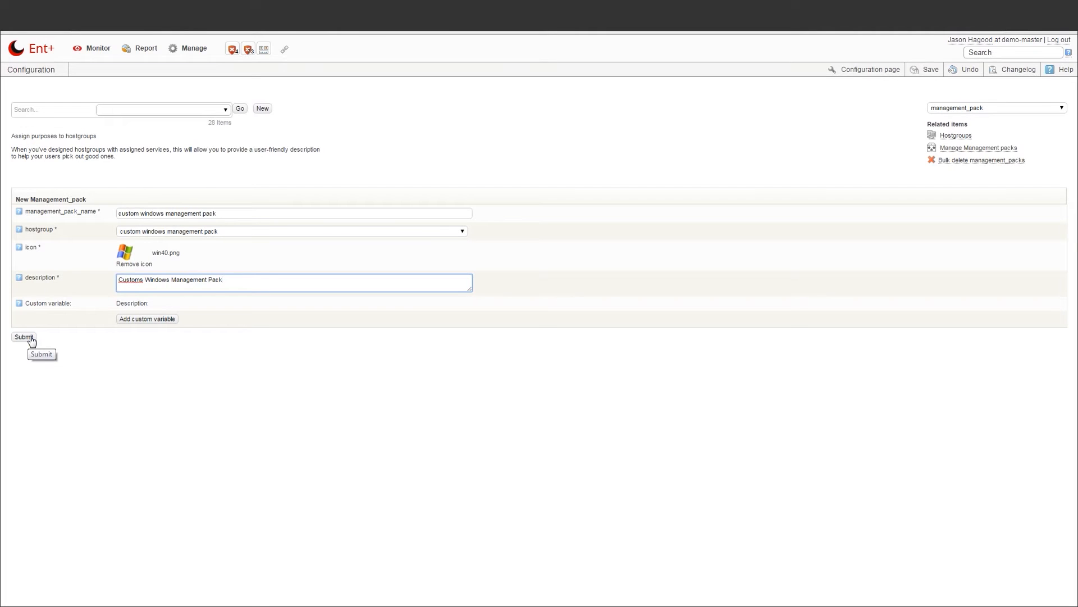
left_click(31, 339)
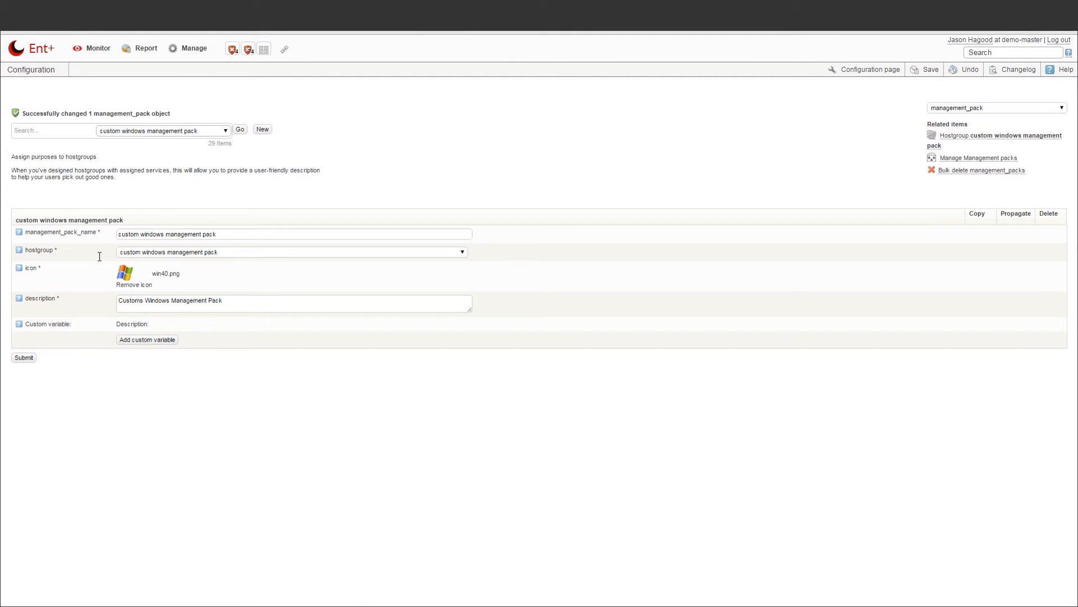
mouse_move(194, 48)
left_click(191, 73)
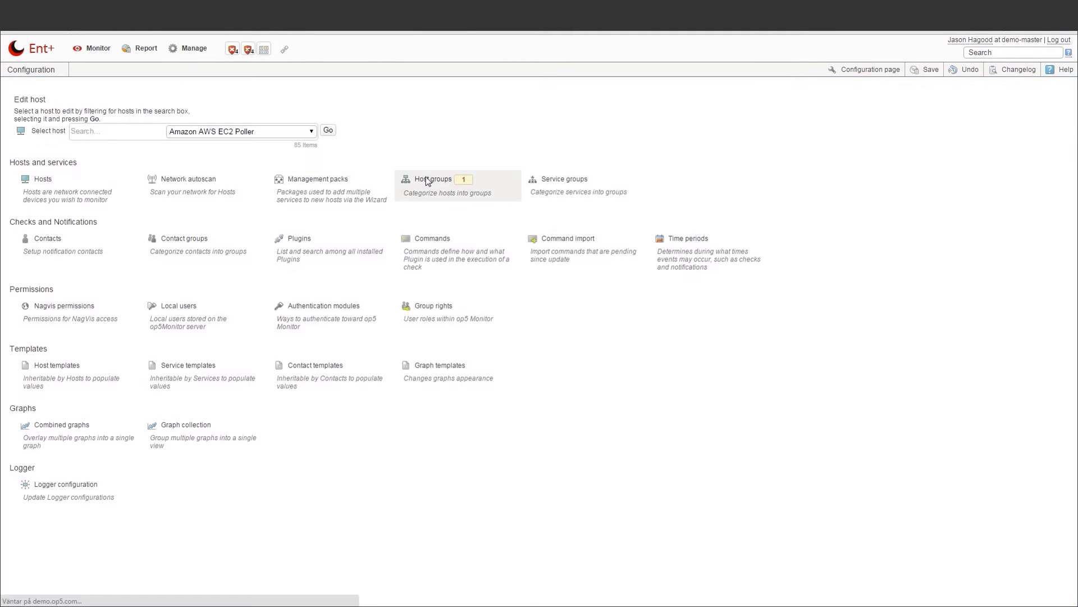
Load the Windows servers host group's services and go to the service cloning page
left_click(425, 178)
left_click(207, 110)
left_click_drag(208, 133, 207, 225)
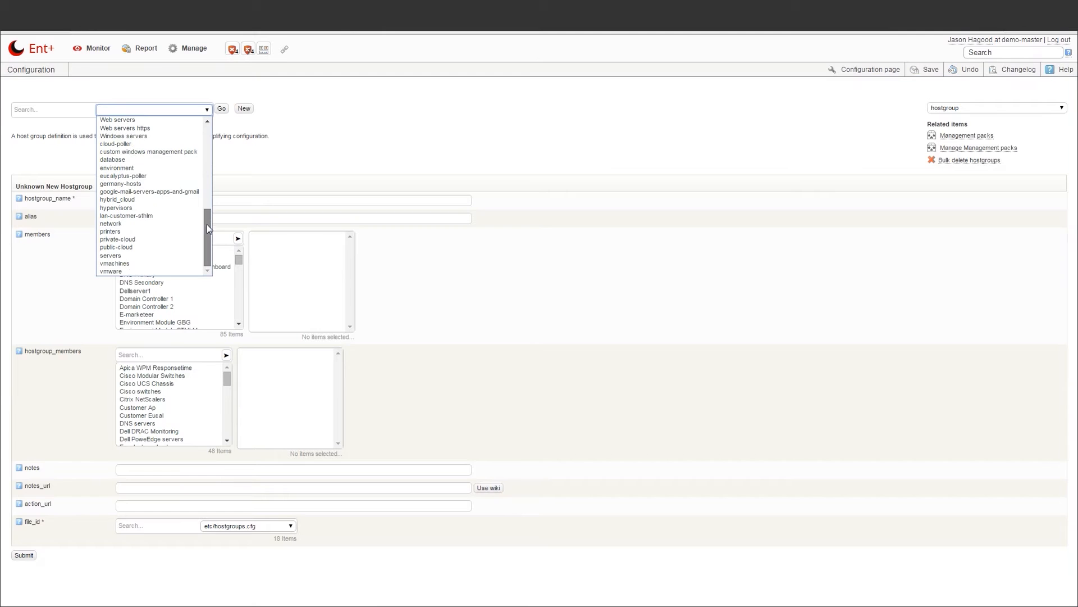
left_click(156, 135)
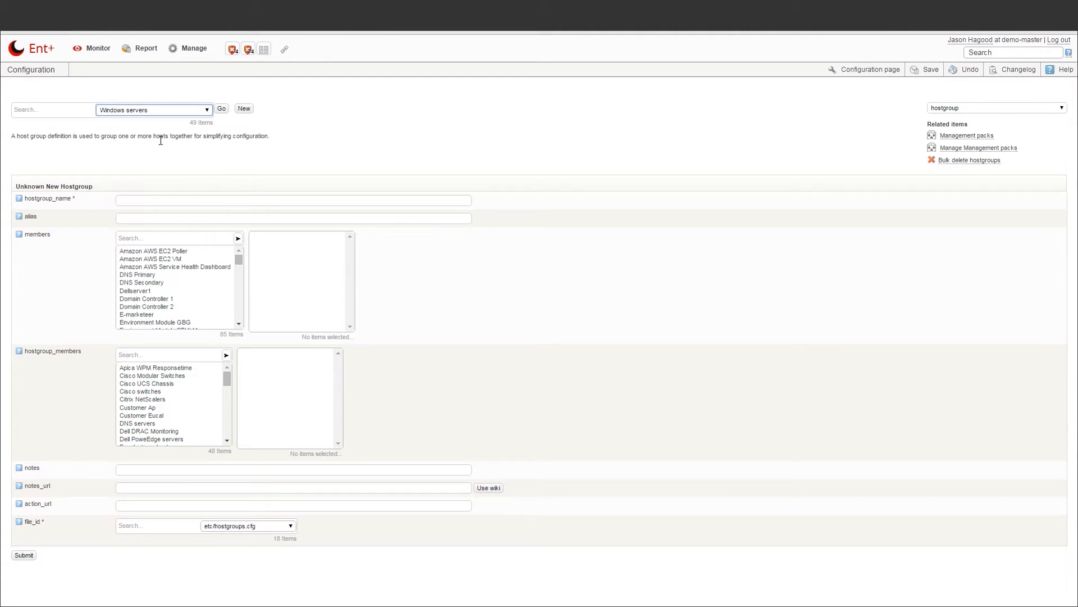
left_click(222, 110)
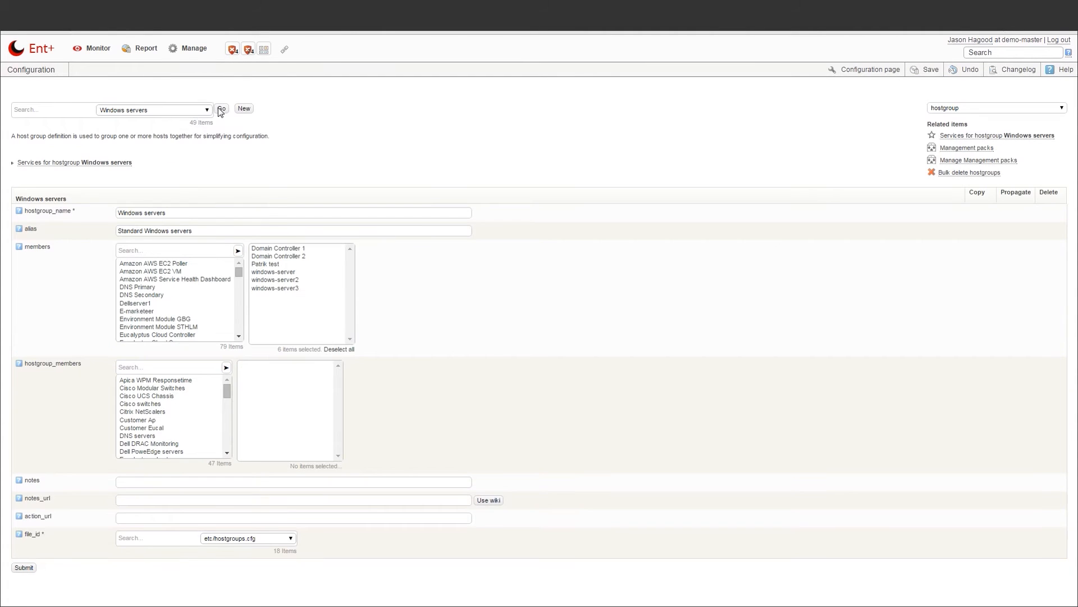
left_click(115, 164)
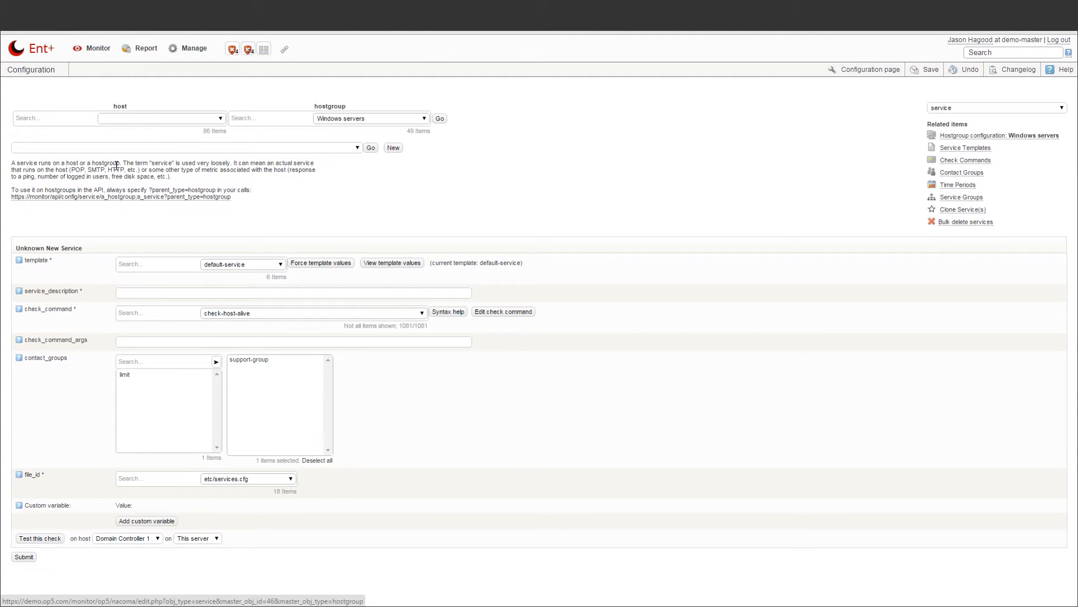
left_click(295, 148)
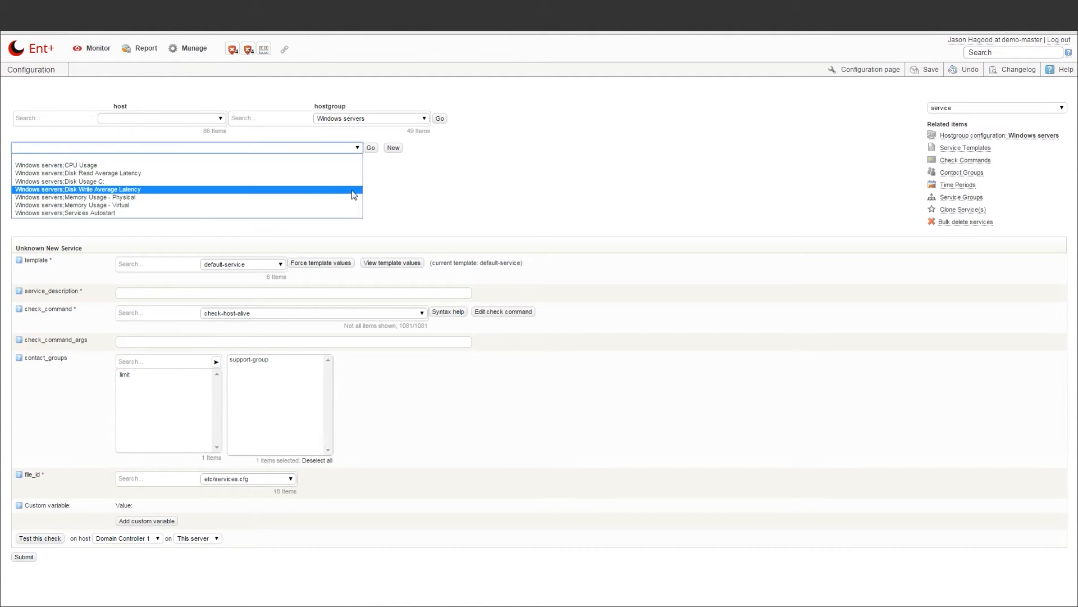
left_click(946, 210)
Clone CPU Usage, Disk Usage C:, Memory Usage - Physical and Services Autostart onto custom windows management pack
left_click(59, 156)
type("windows server")
left_click(55, 207)
left_click(53, 214)
left_click(52, 222)
left_click(55, 231)
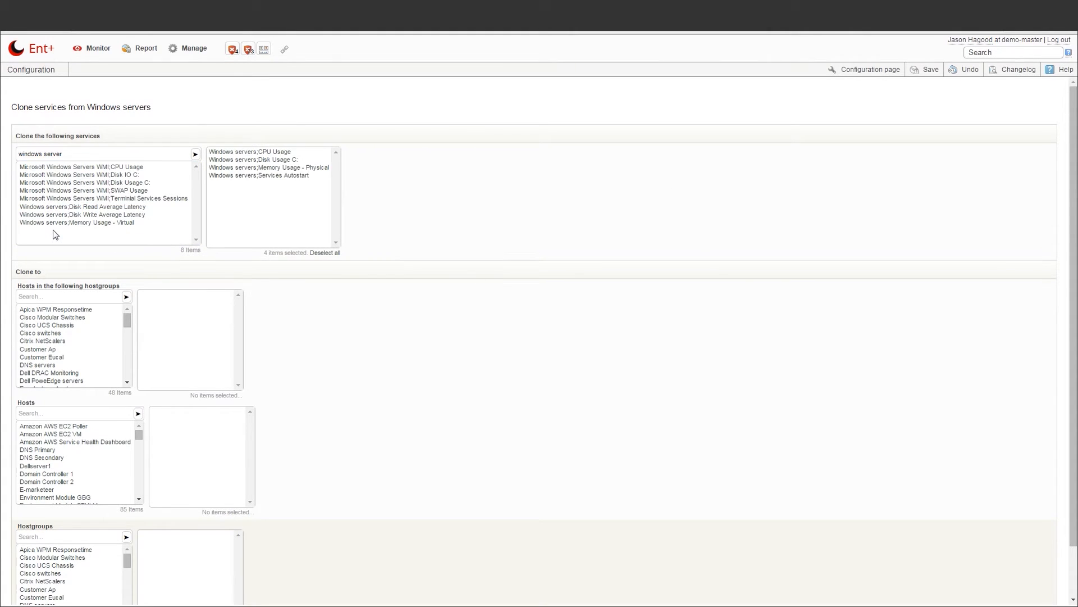
left_click(48, 537)
type("custom win")
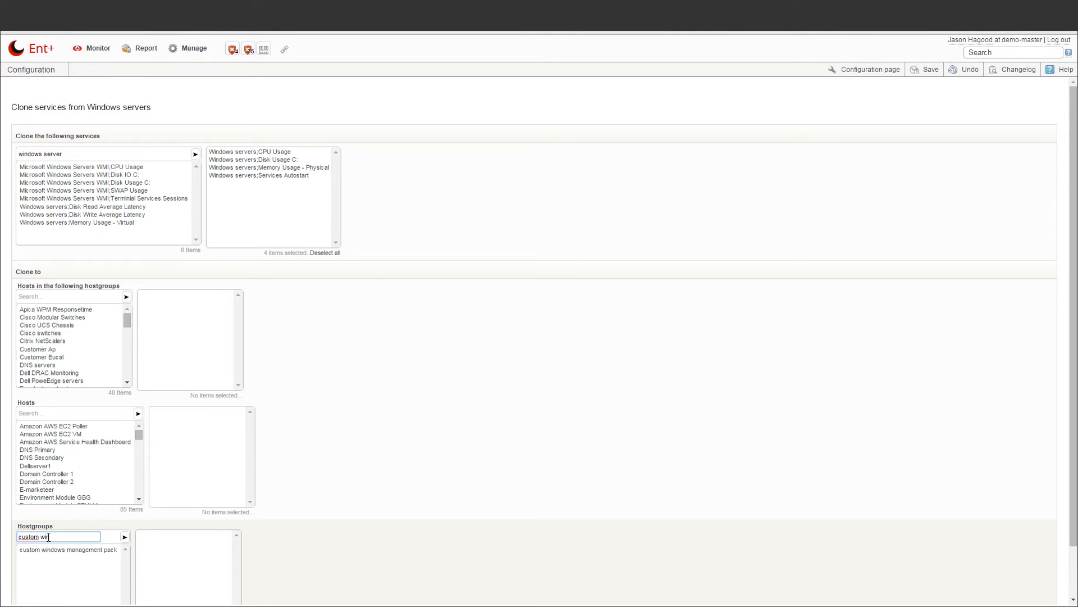
left_click(53, 551)
scroll(53, 552, "down", 1)
left_click(27, 595)
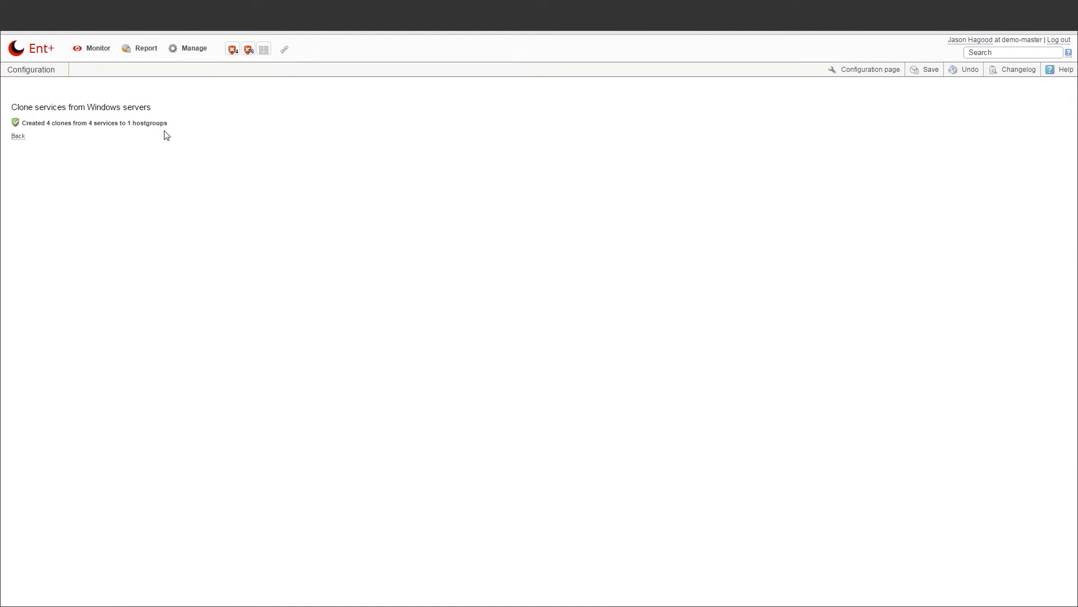
left_click(924, 71)
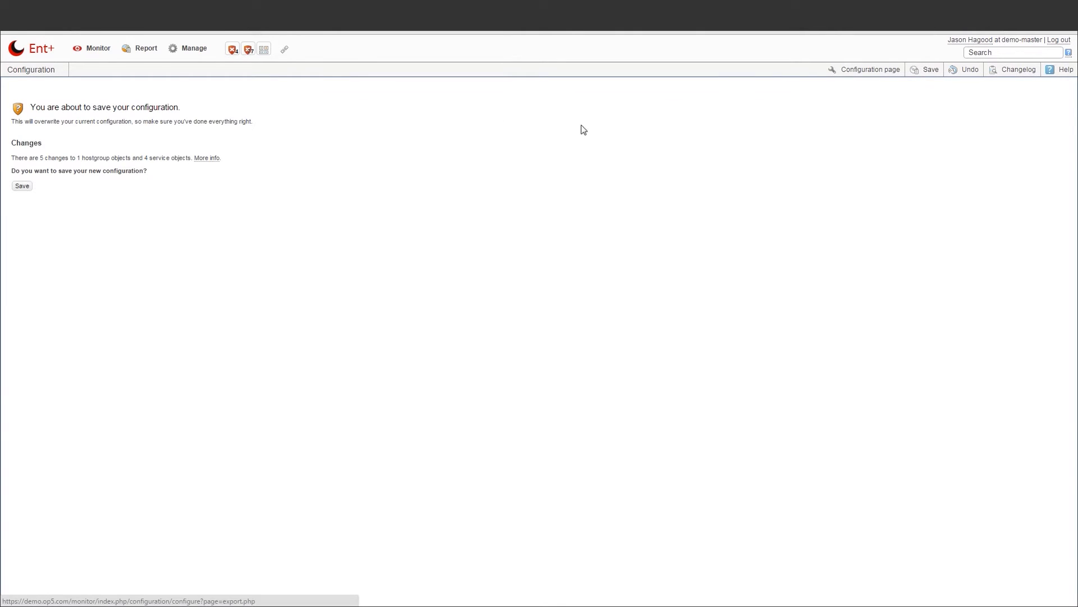
Review the details of the five pending changes and confirm saving the configuration
left_click(212, 160)
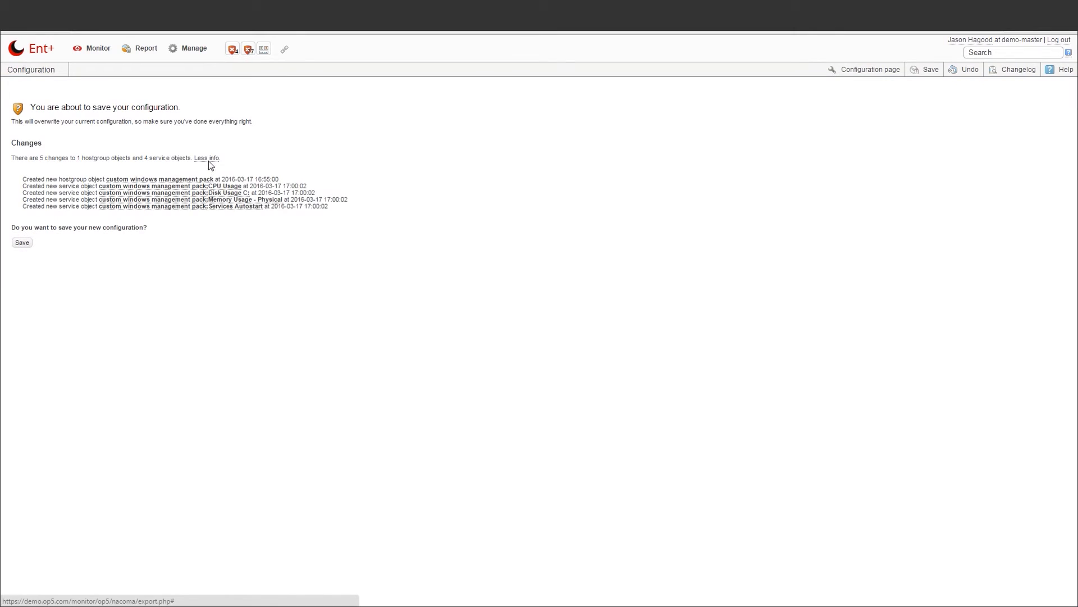
left_click(22, 243)
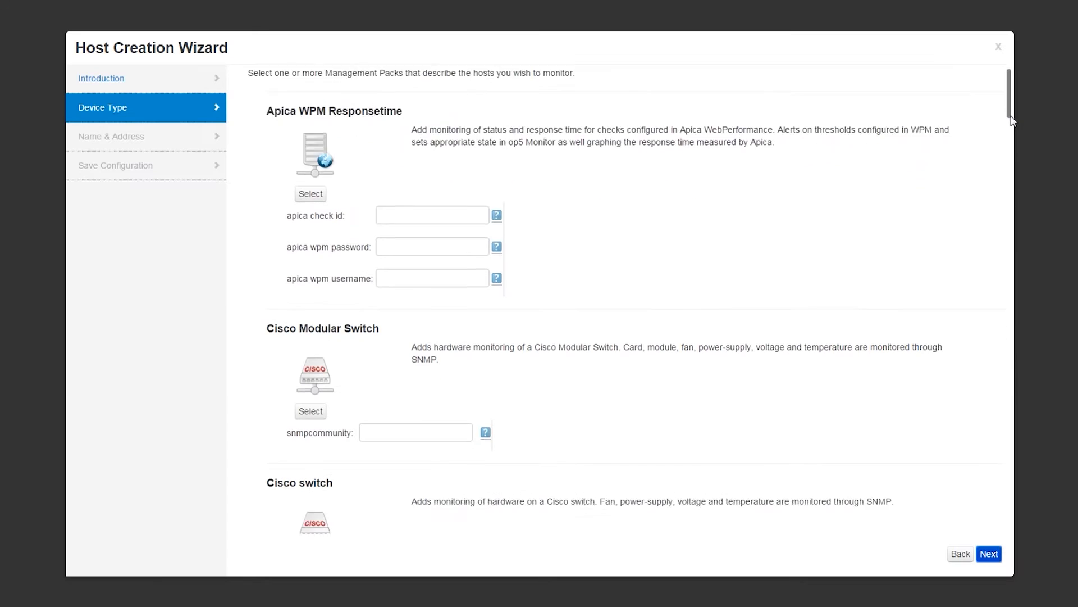
left_click_drag(1010, 78, 1006, 176)
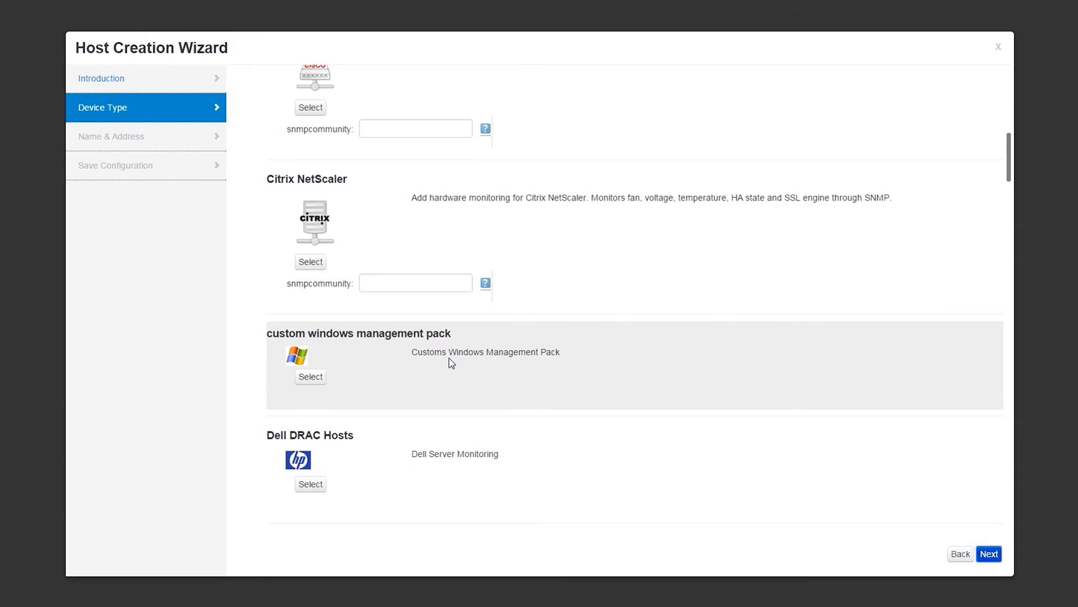
Select custom windows management pack as the device type in the Host Creation Wizard
left_click(319, 378)
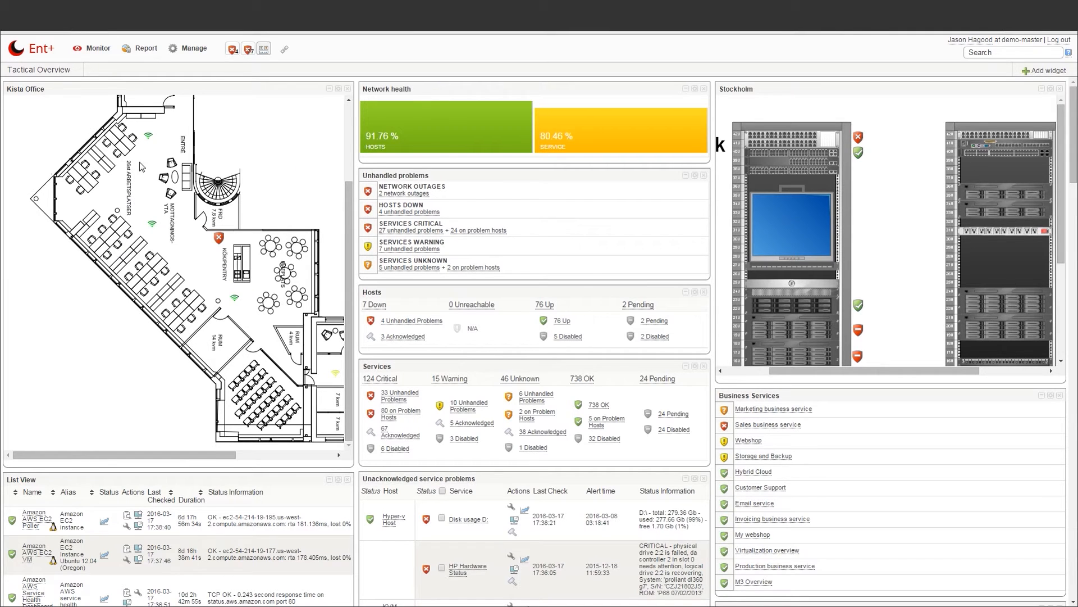
Retitle the Stockholm widget 'Stockholm Rack' and move the Hosts widget above Unhandled problems
mouse_move(151, 143)
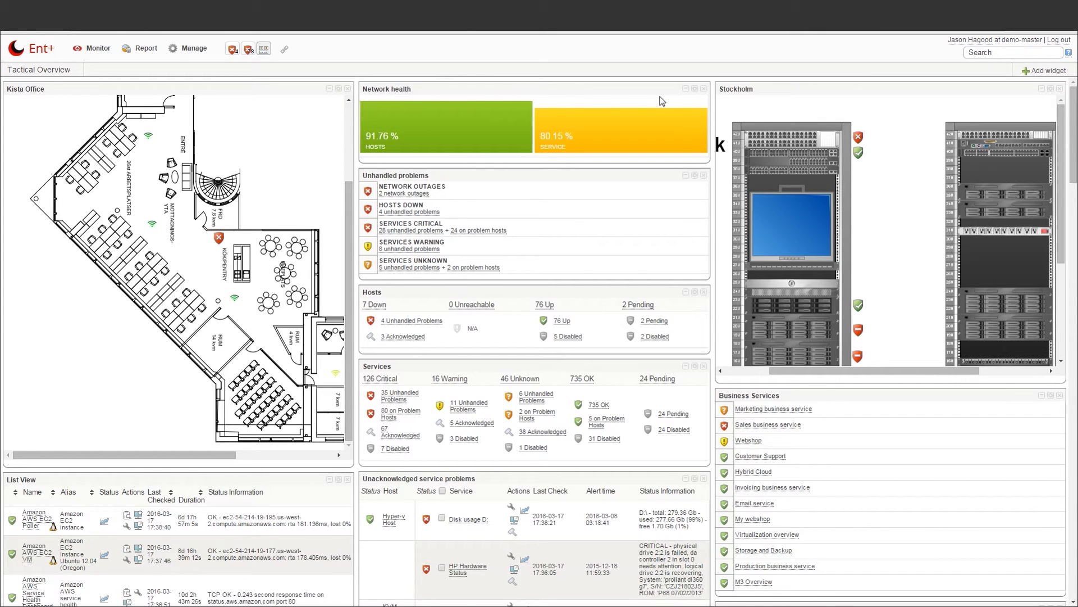
left_click(735, 91)
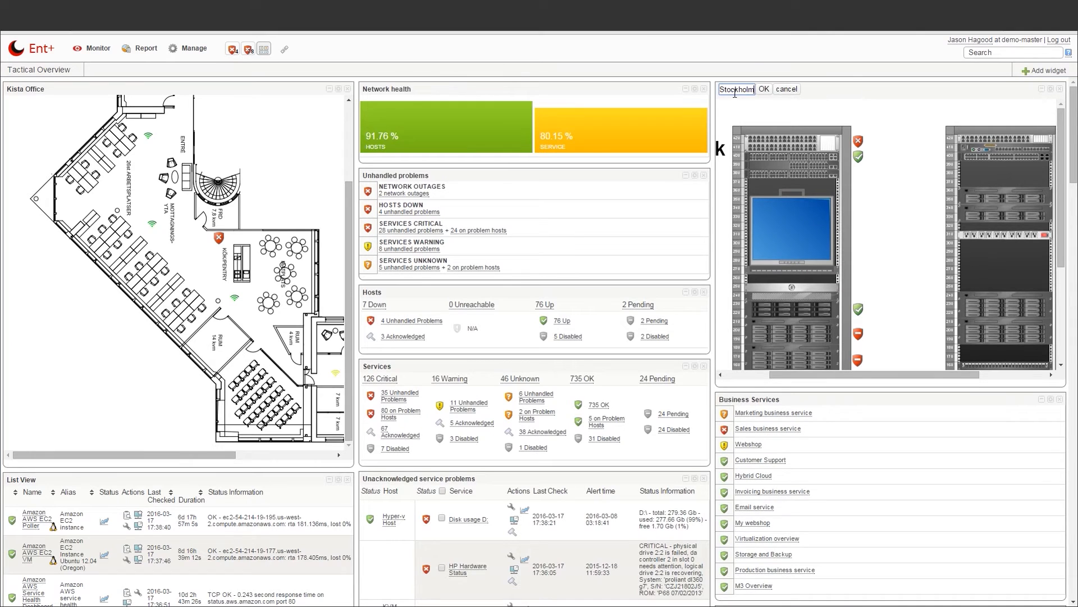
type("Rack")
left_click(764, 89)
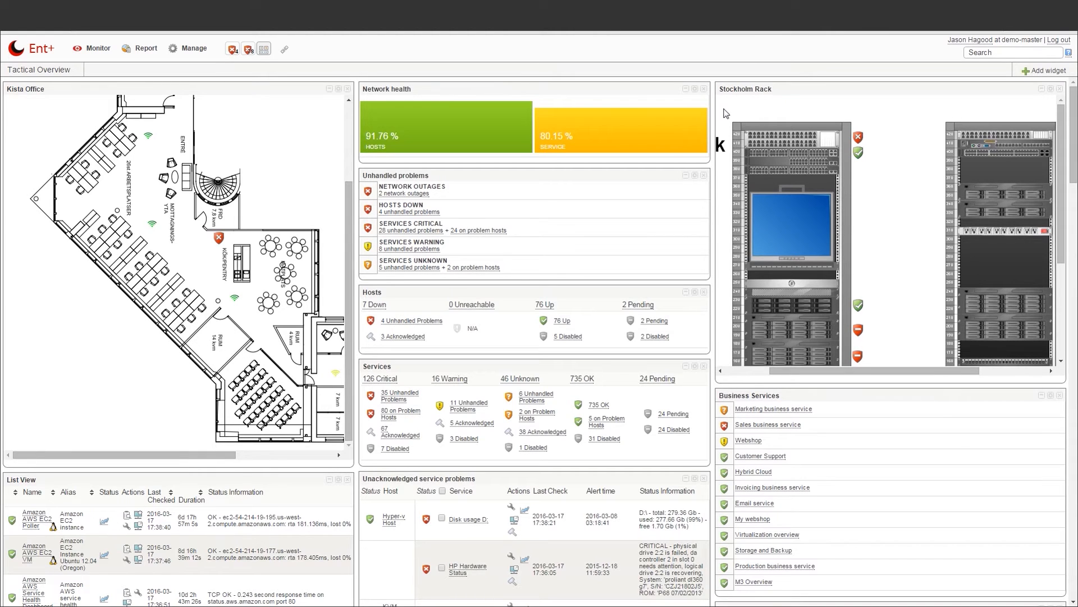
left_click_drag(559, 292, 548, 187)
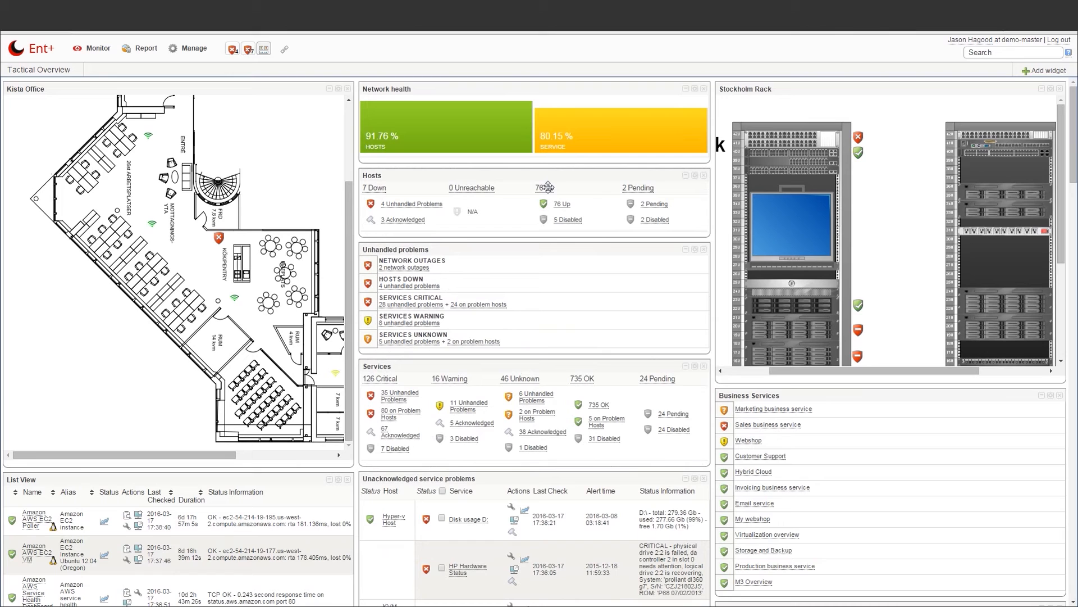
Change the Kista Office map widget's height from 650 to 800 px
left_click(338, 89)
double_click(176, 119)
type("800")
left_click(339, 90)
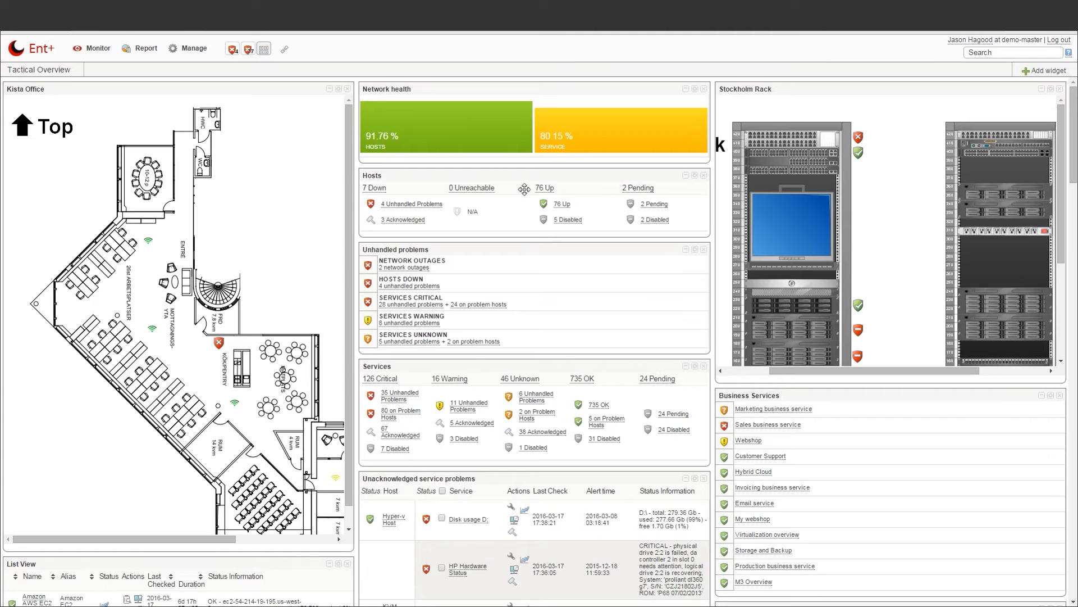
Delete the Network health widget, then add and place a NagVis map widget on the dashboard
left_click(705, 89)
left_click(604, 115)
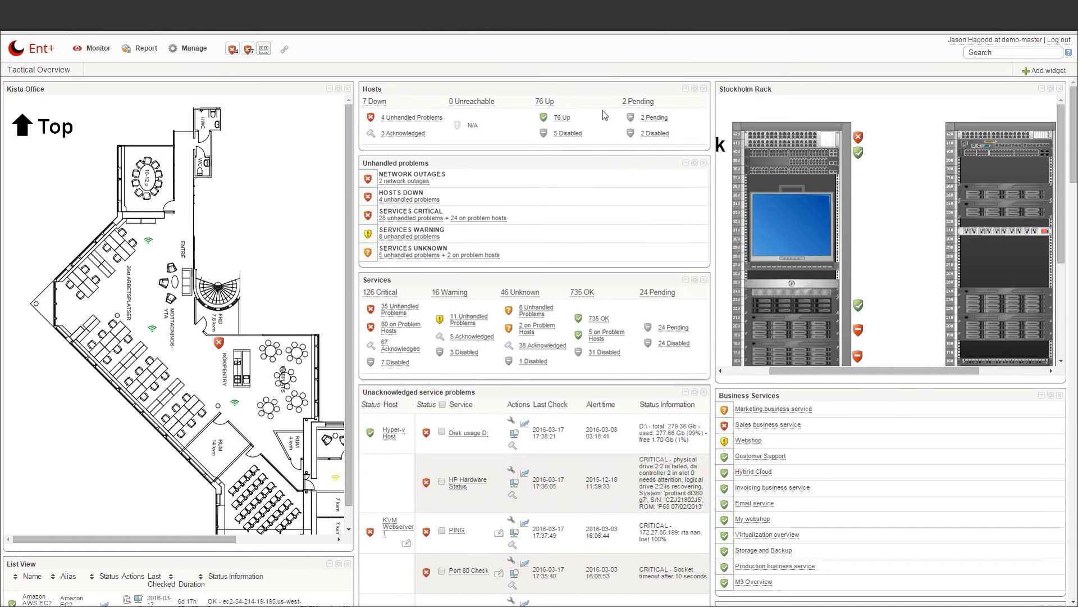
left_click(1047, 73)
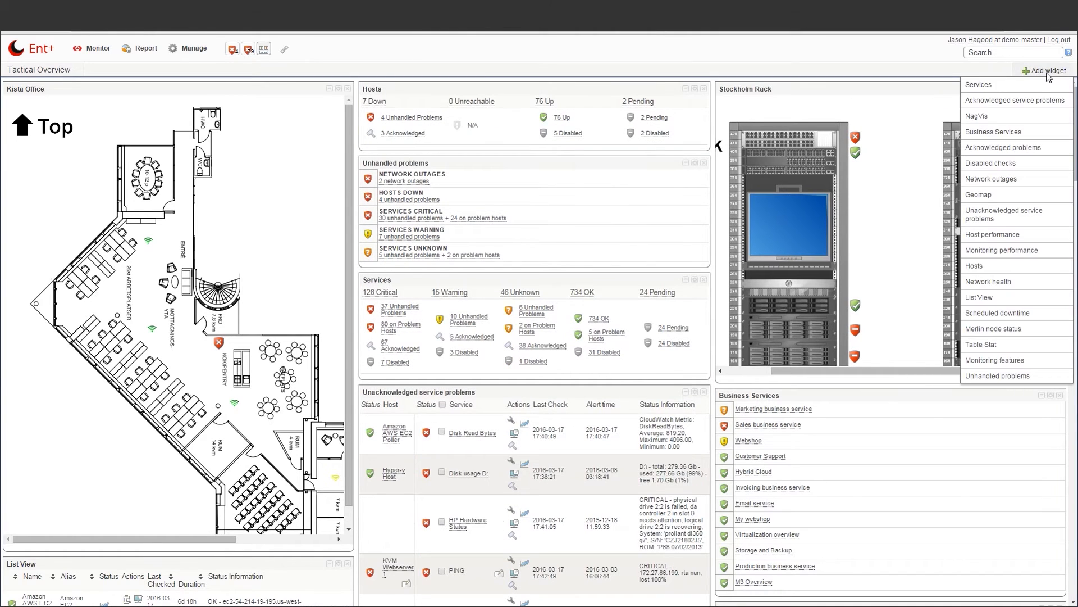
left_click(1075, 133)
left_click_drag(1075, 133, 982, 554)
left_click(695, 336)
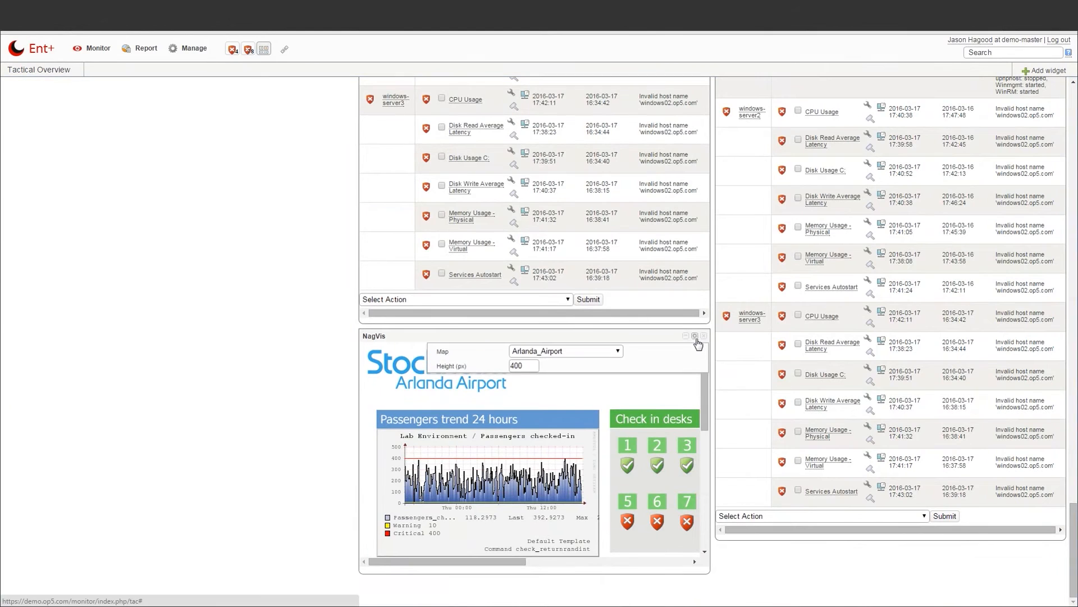
Set the NagVis widget's map to Stockholm_Office, after briefly trying Arlanda_Airport
left_click(568, 351)
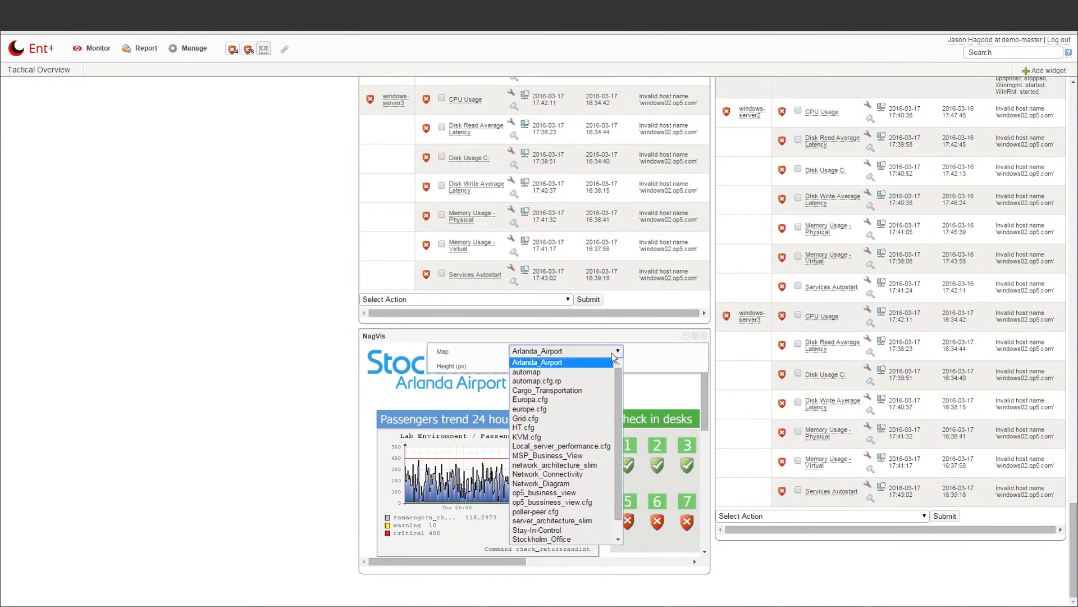
left_click(574, 538)
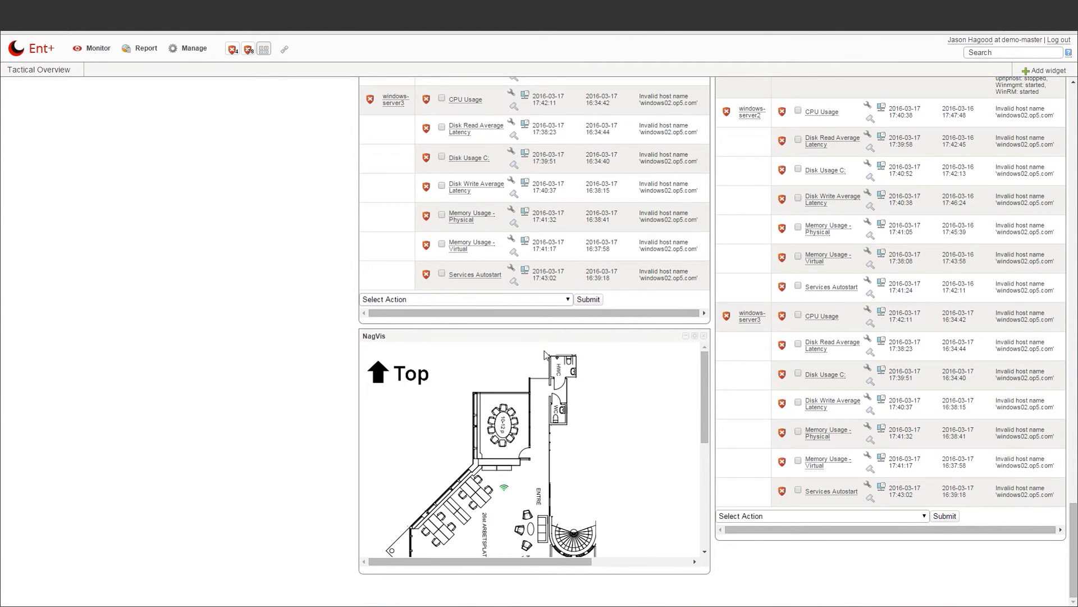
scroll(402, 356, "up", 1)
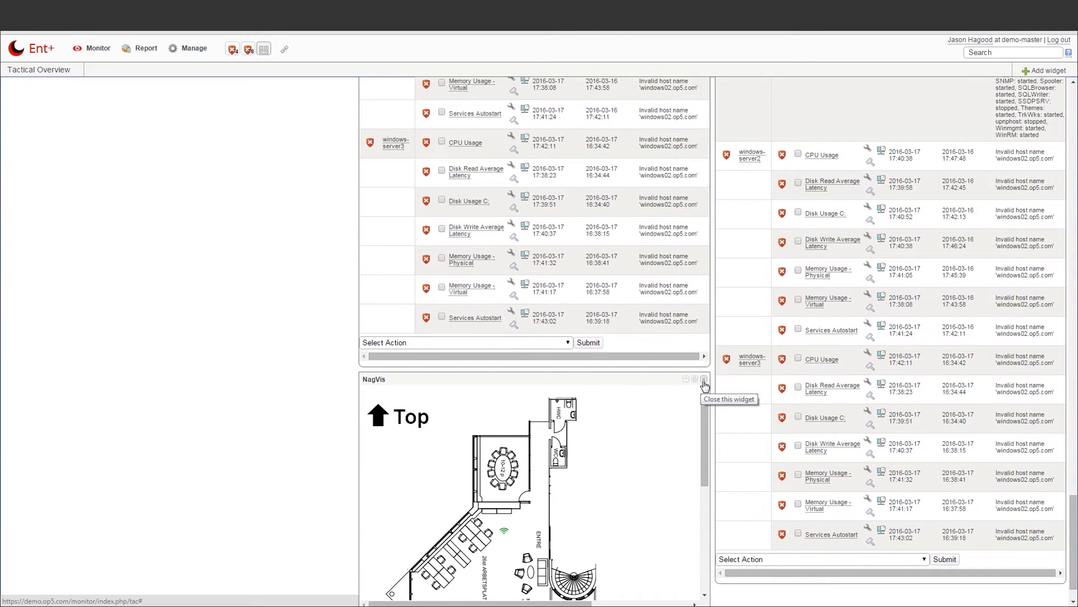
scroll(705, 385, "up", 1)
left_click(695, 419)
left_click(564, 434)
left_click(538, 247)
left_click(695, 420)
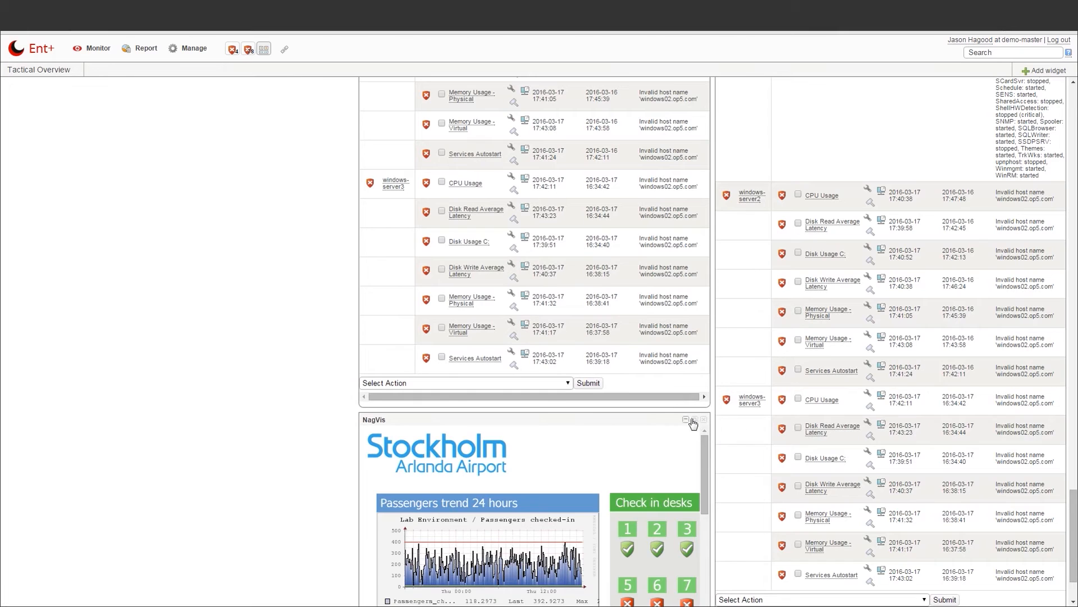
left_click(695, 420)
left_click(614, 435)
left_click(610, 428)
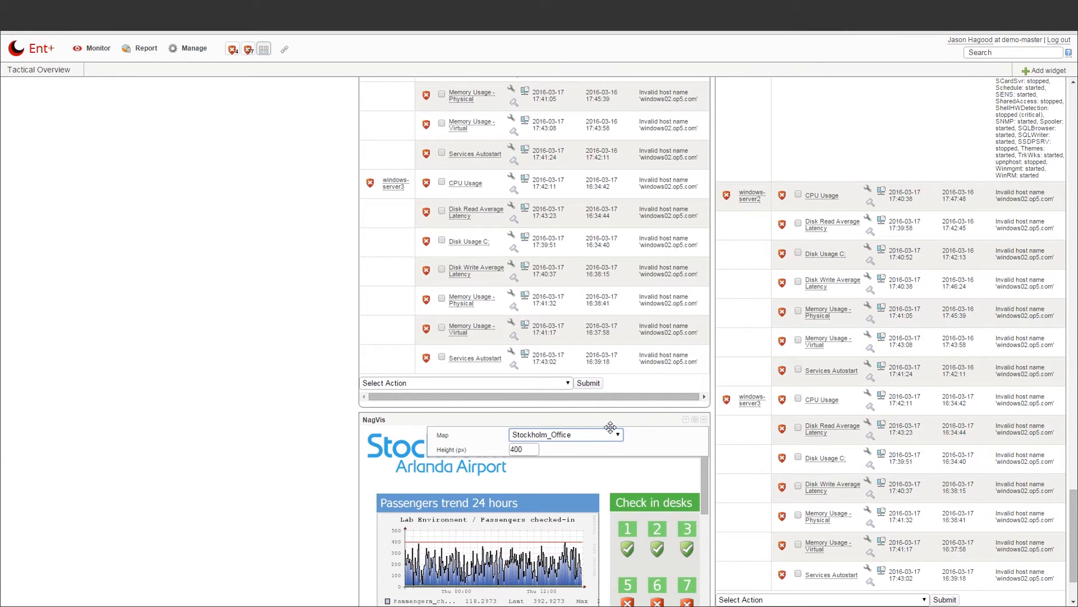
Retitle the NagVis widget 'Office 2' and close its map settings
left_click(375, 421)
key("BackSpace")
key("BackSpace")
key("BackSpace")
key("BackSpace")
key("BackSpace")
key("BackSpace")
type("Office 1")
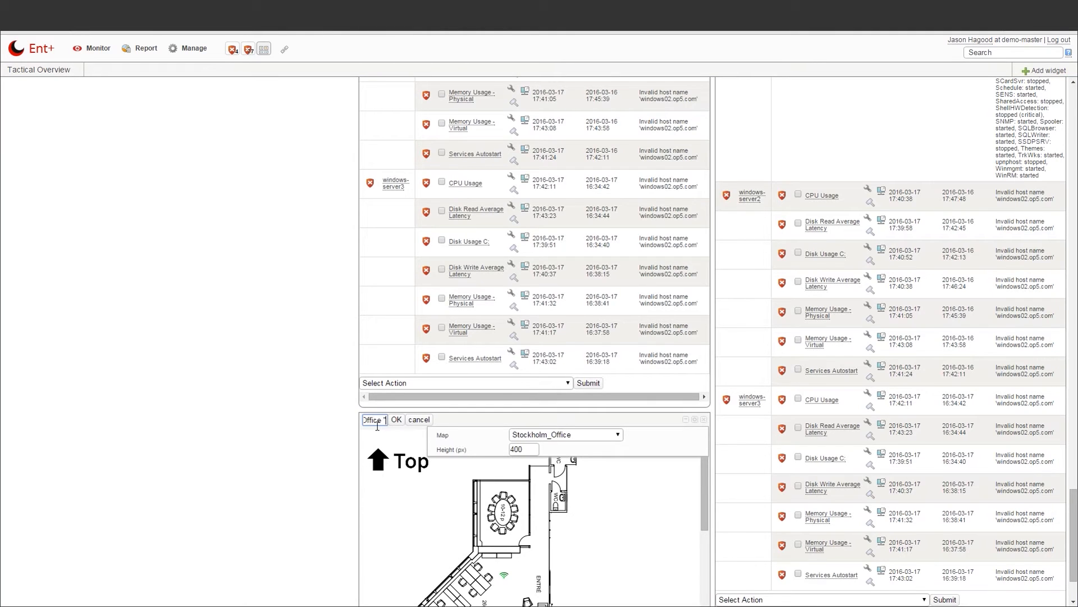
type(" 2")
left_click(396, 420)
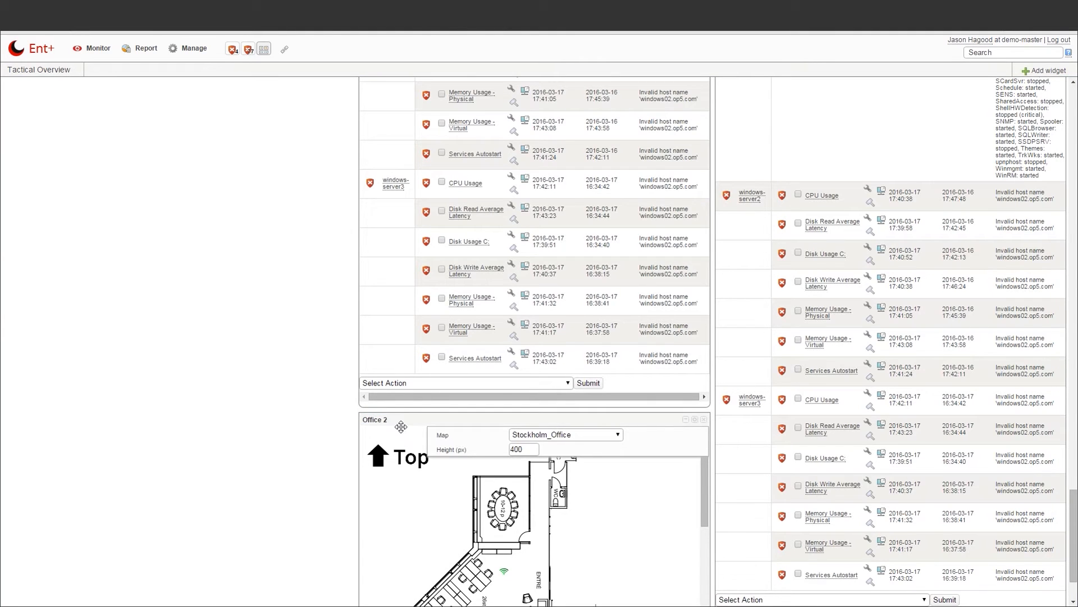
left_click(696, 423)
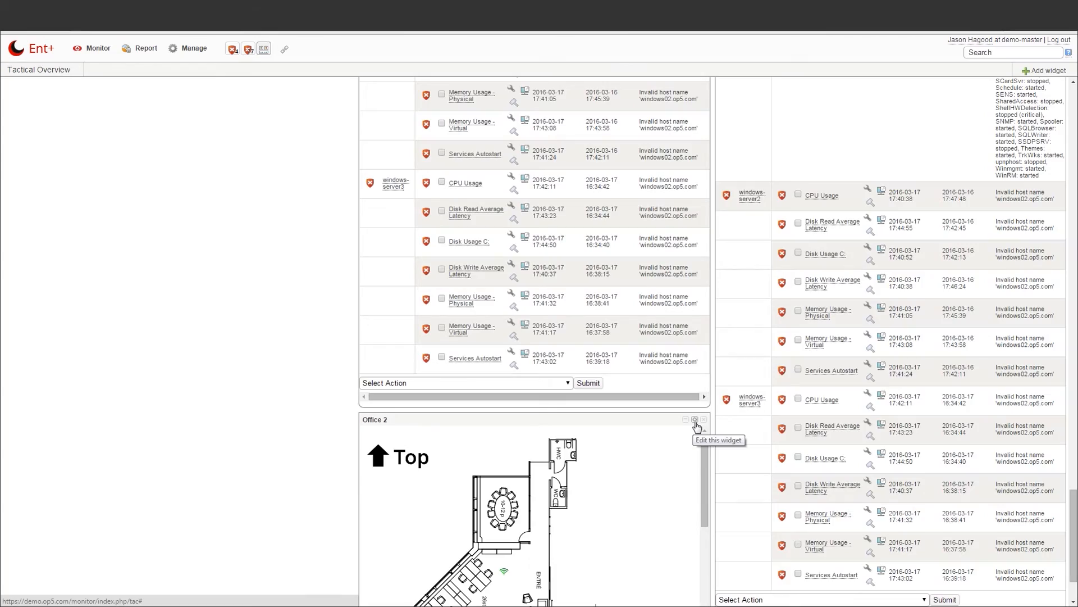
scroll(899, 427, "up", 15)
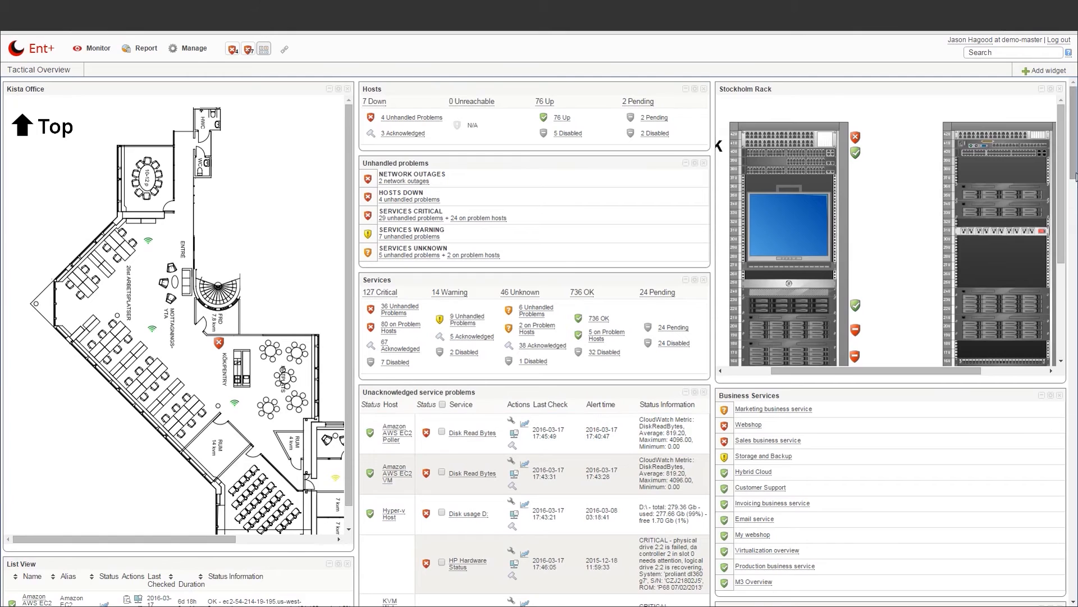
scroll(392, 308, "down", 7)
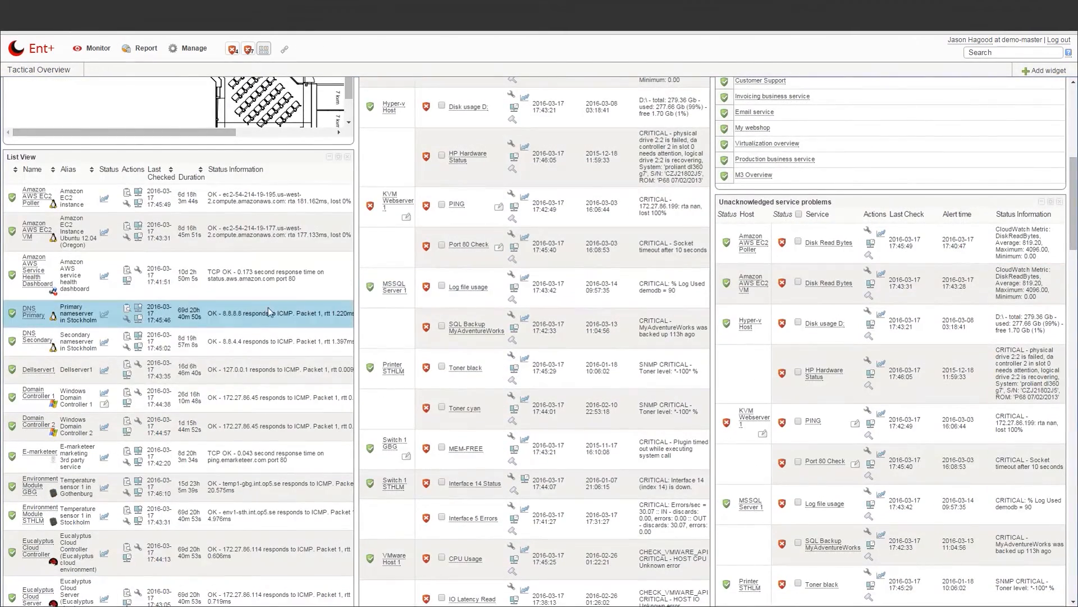
mouse_move(107, 318)
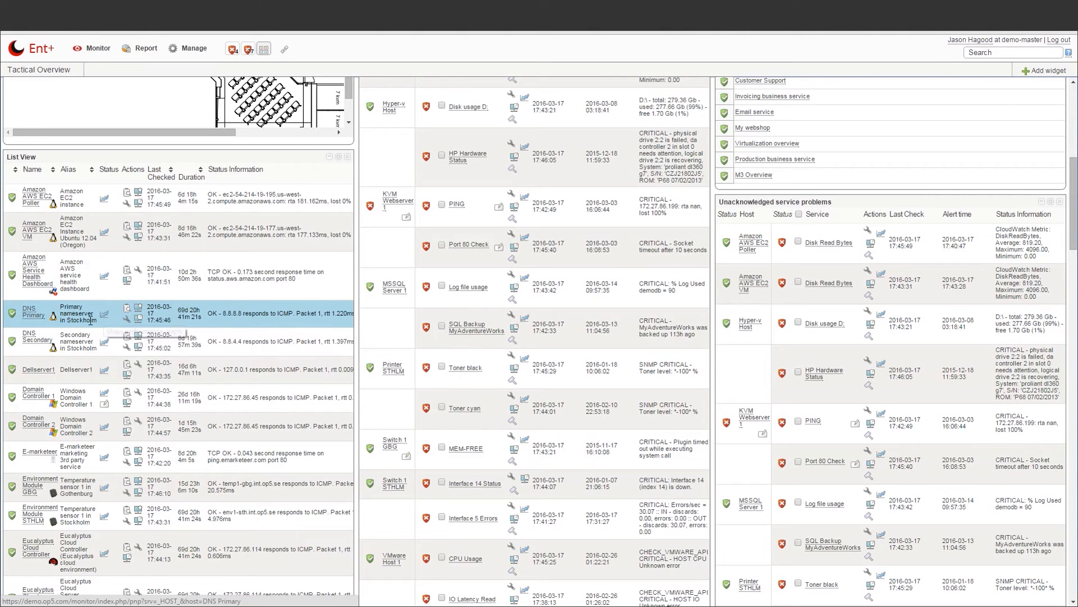
left_click(32, 313)
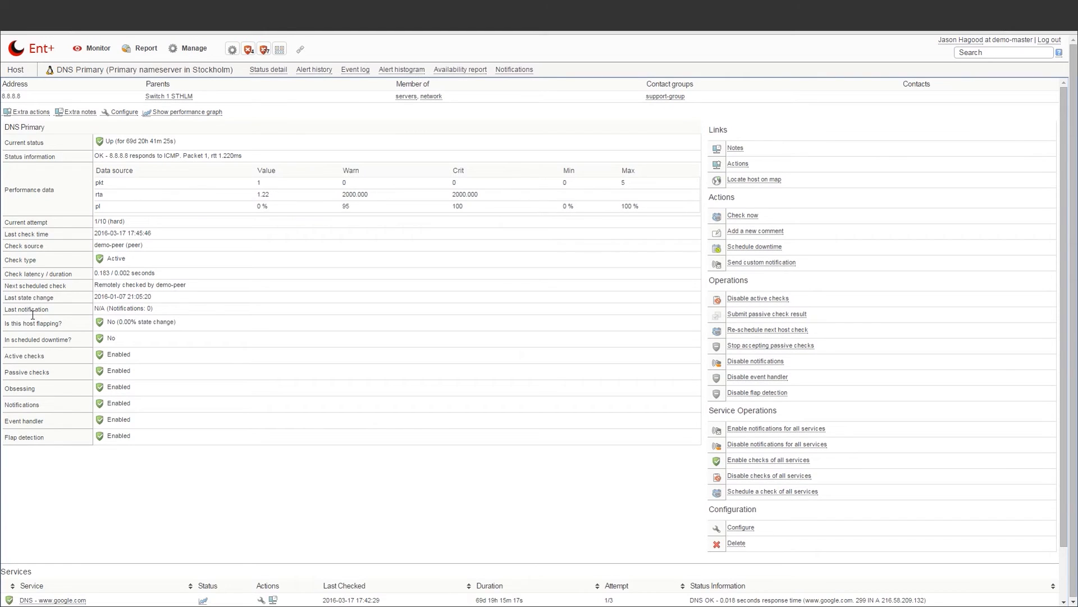
left_click(280, 49)
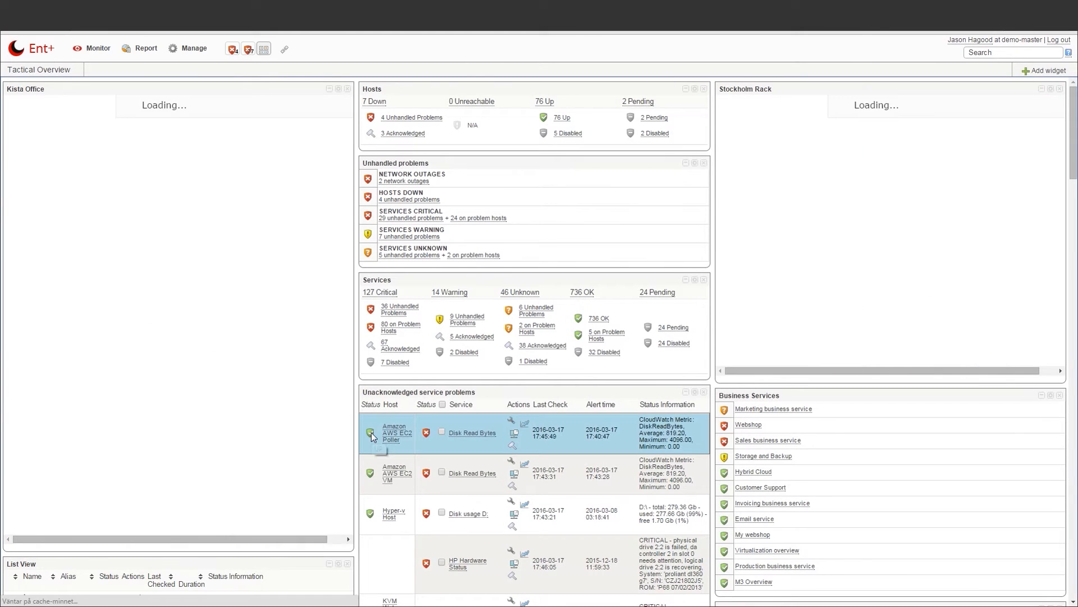
right_click(372, 437)
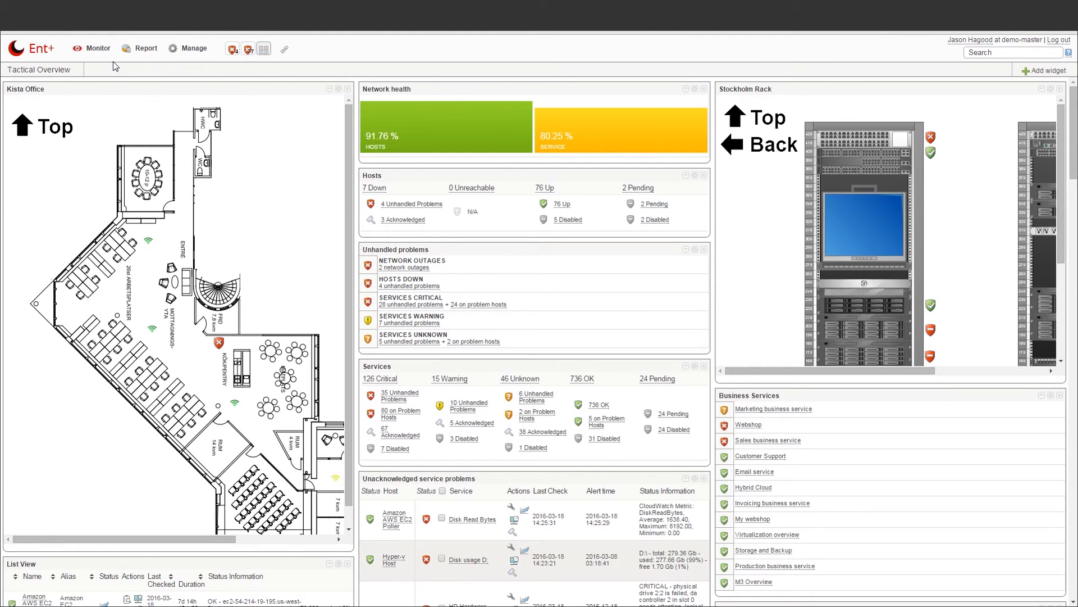
Go to the NagVis map index and view the Stockholm_Office floor-plan map's host icons
left_click(97, 47)
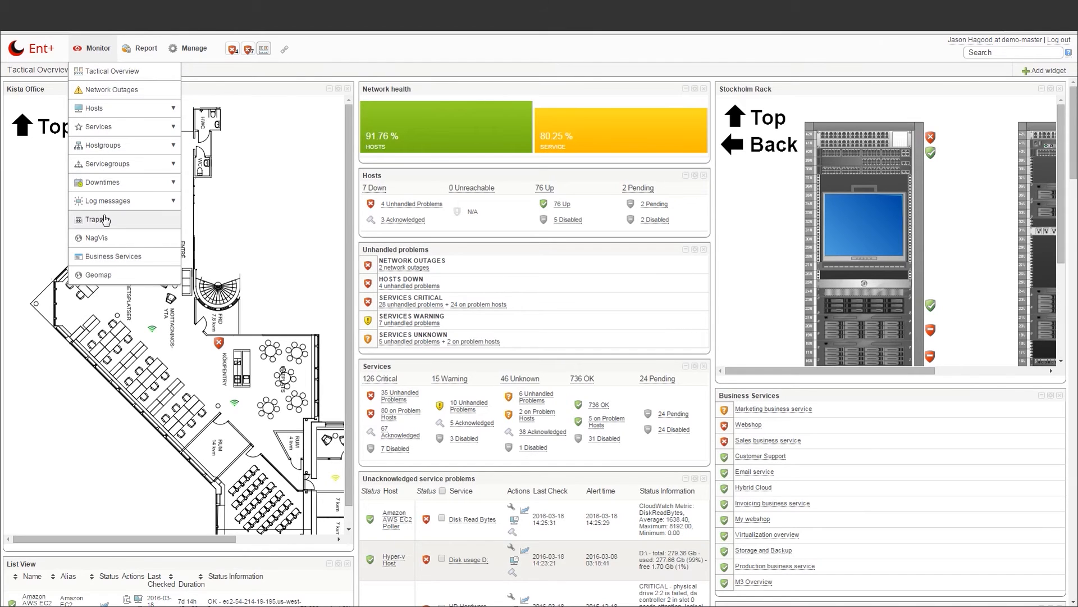
left_click(103, 239)
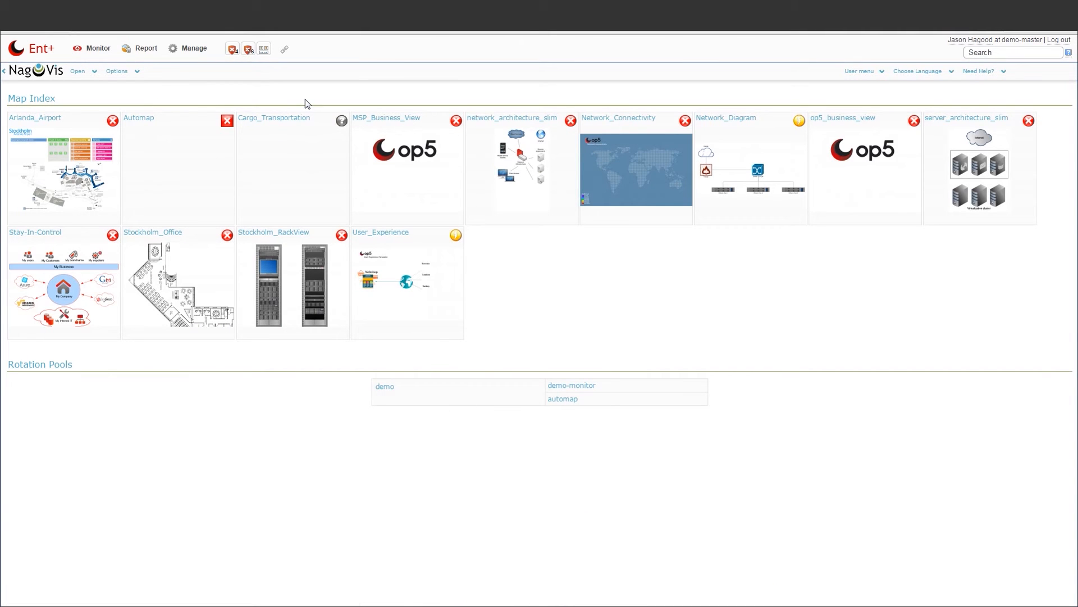
left_click(179, 257)
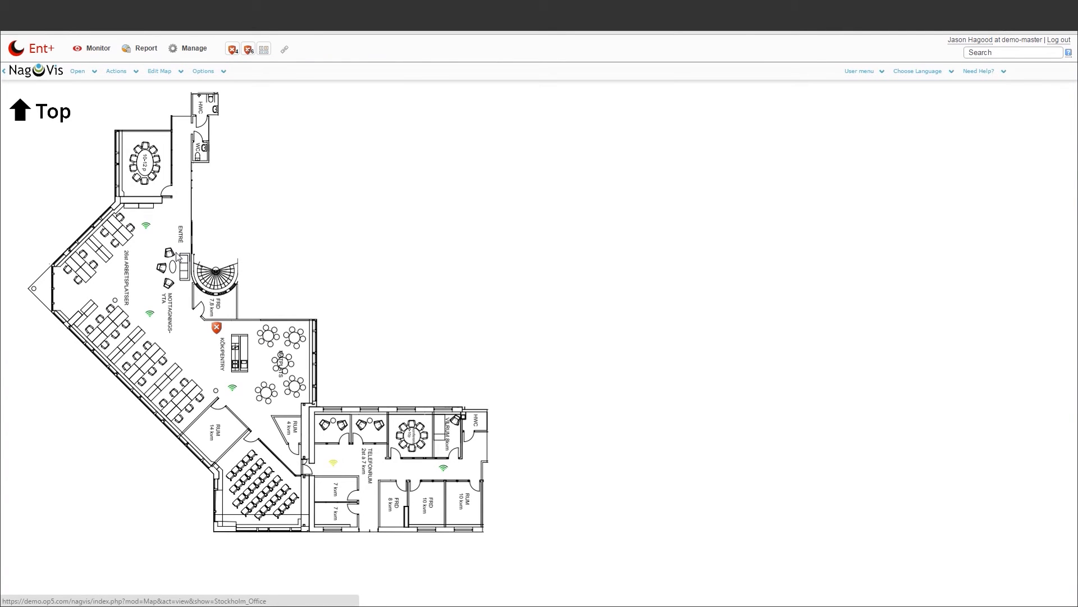
mouse_move(219, 327)
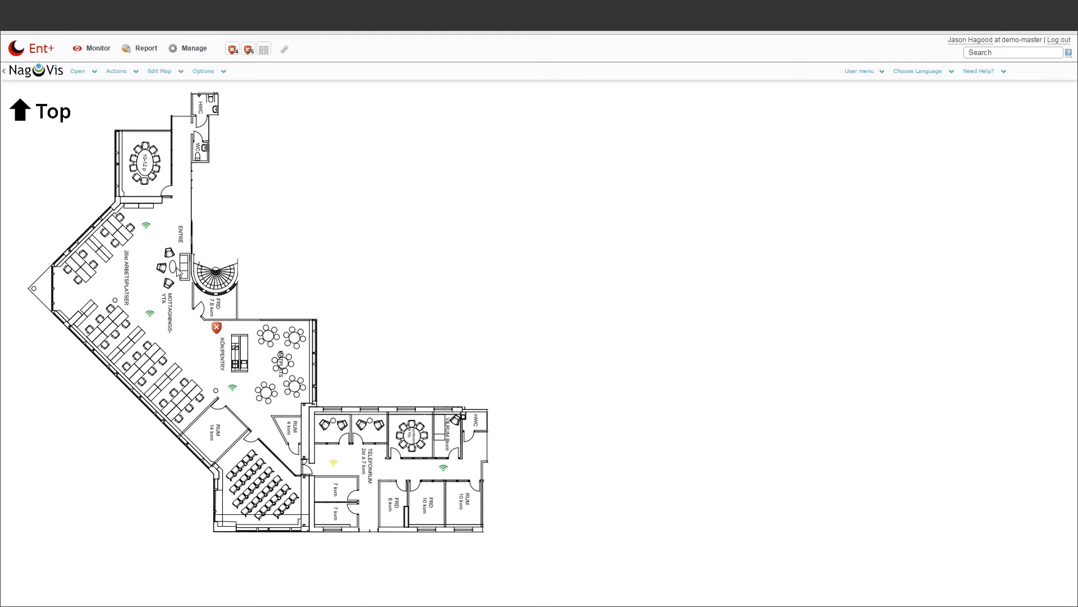
mouse_move(147, 230)
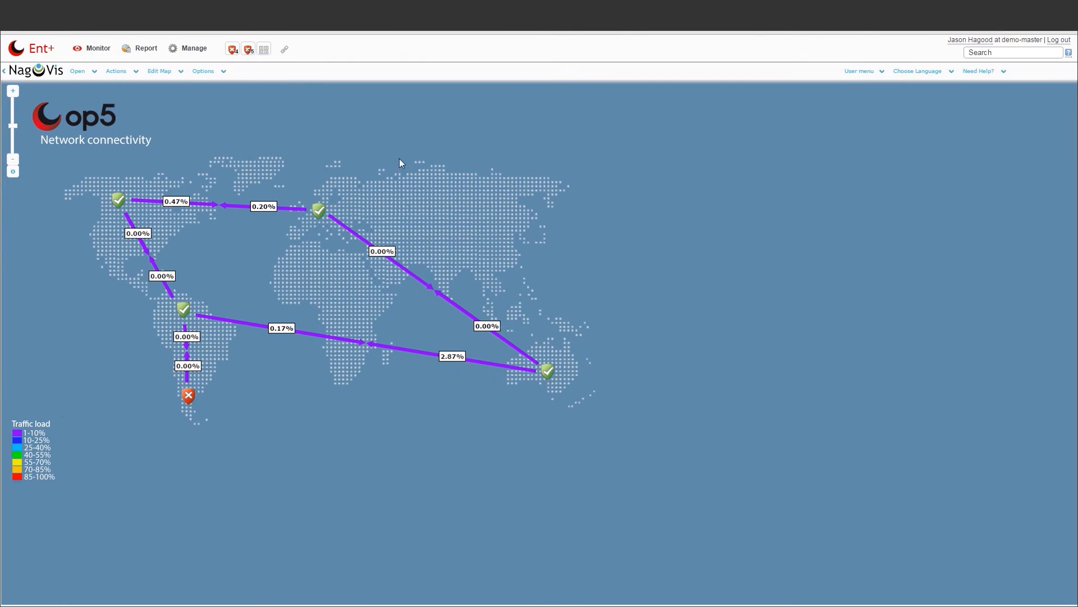
mouse_move(128, 200)
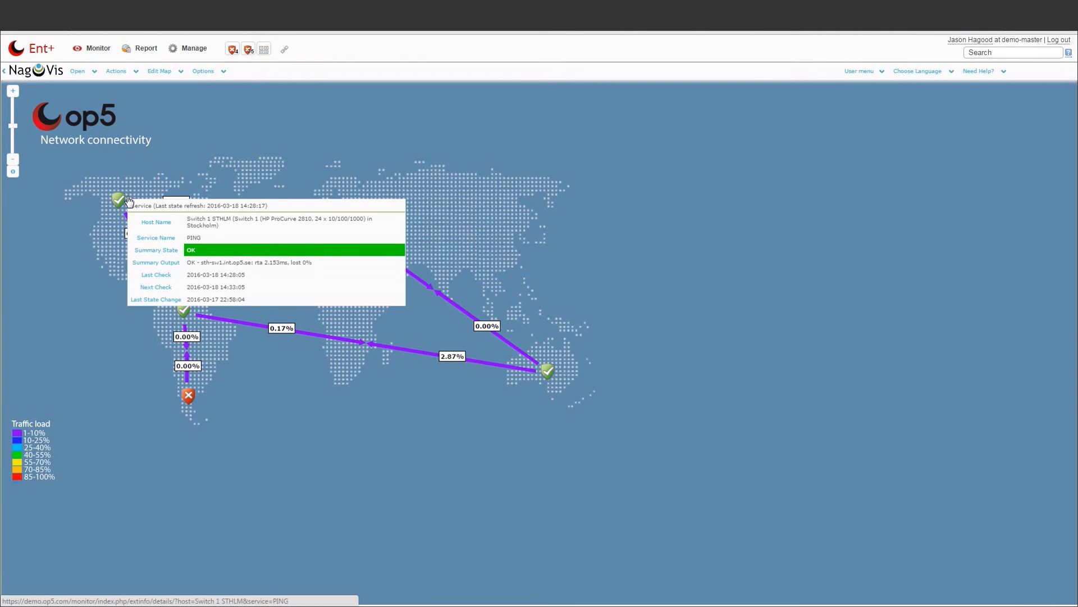
mouse_move(172, 208)
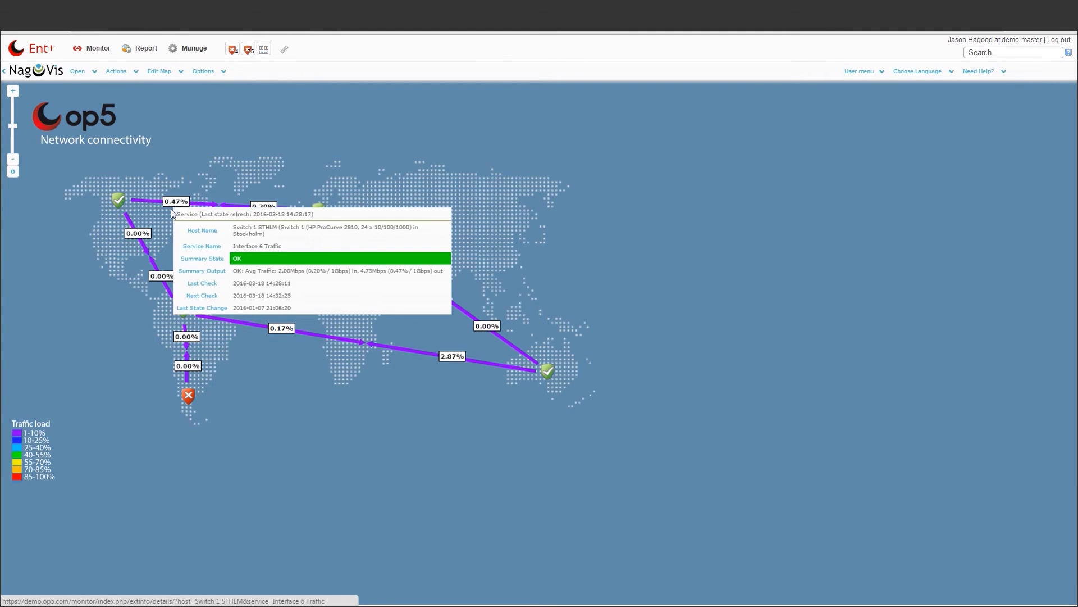
mouse_move(185, 396)
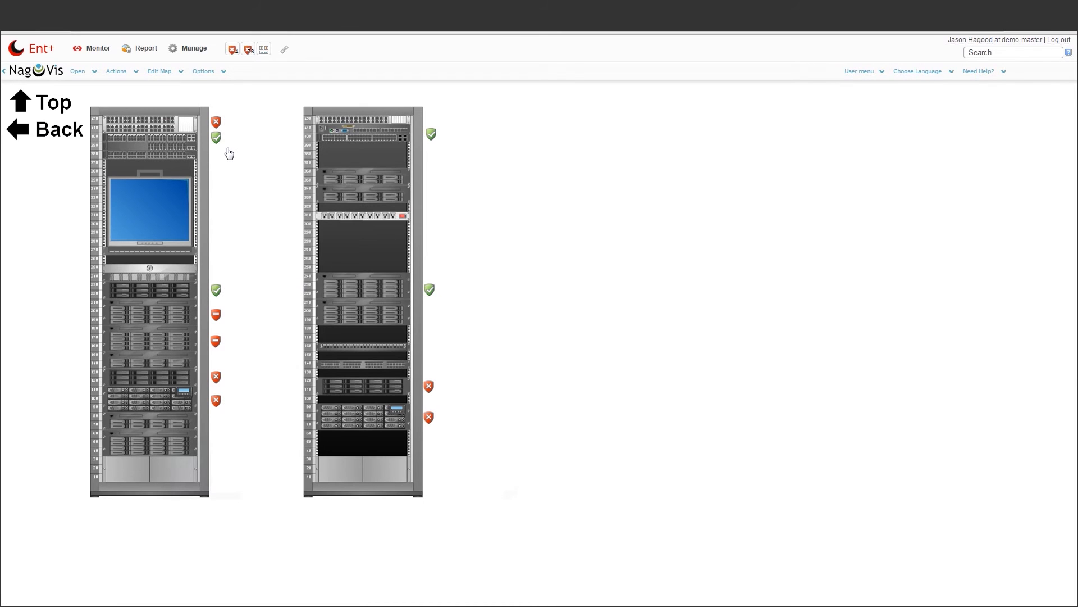
mouse_move(220, 132)
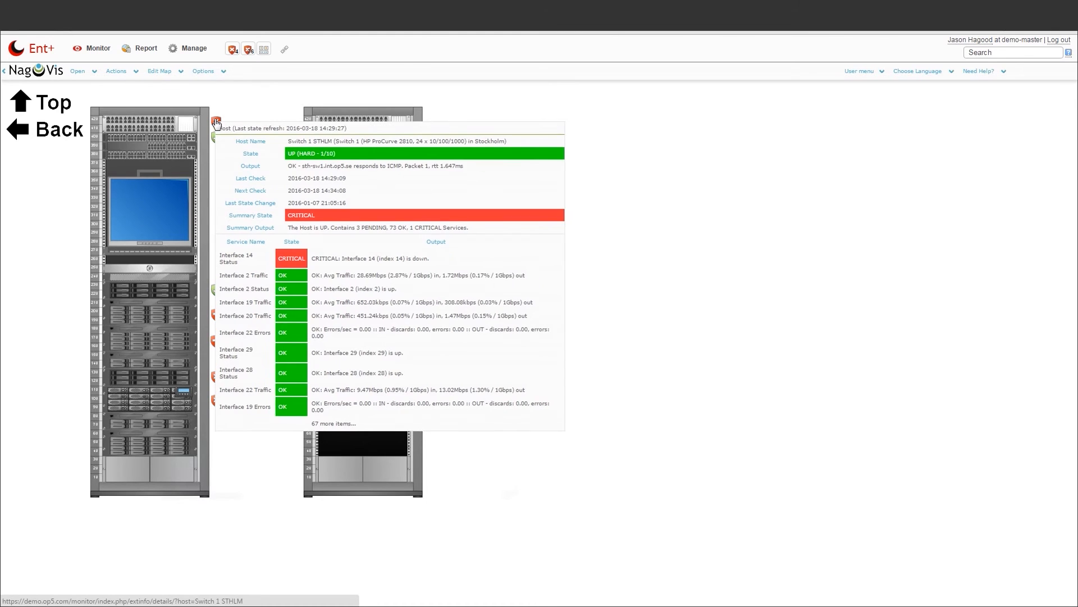
mouse_move(216, 316)
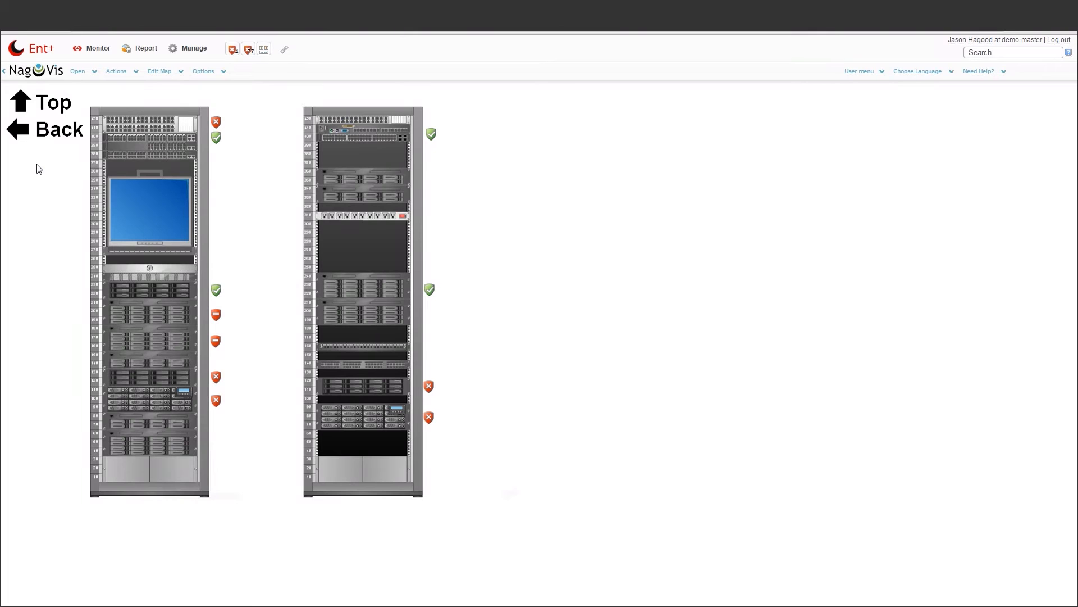
left_click(85, 51)
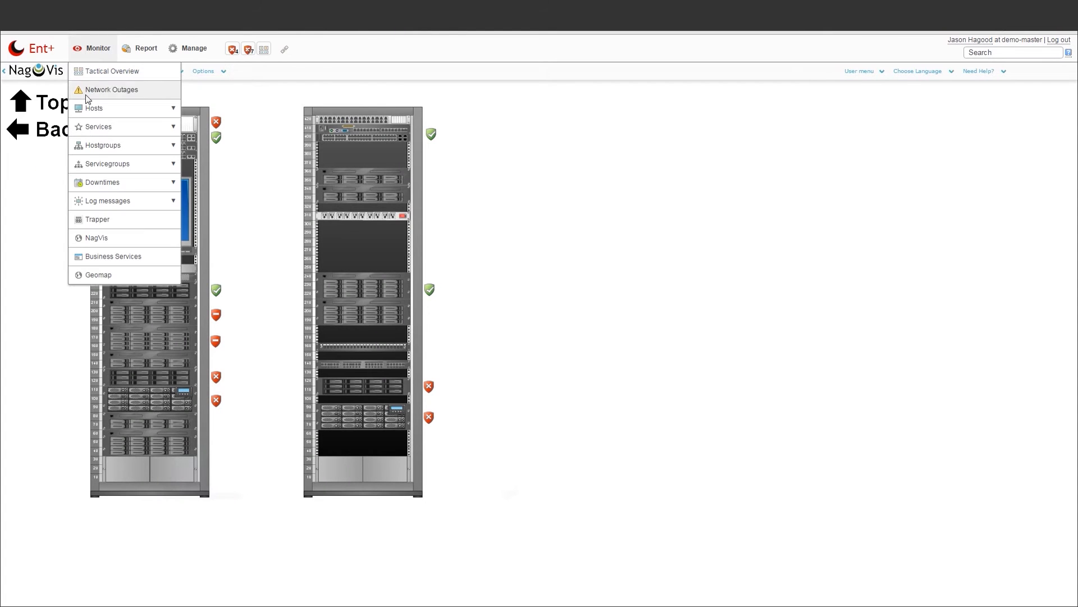
Create a NagVis map with ID and alias windows_servers through Manage Maps
left_click(89, 240)
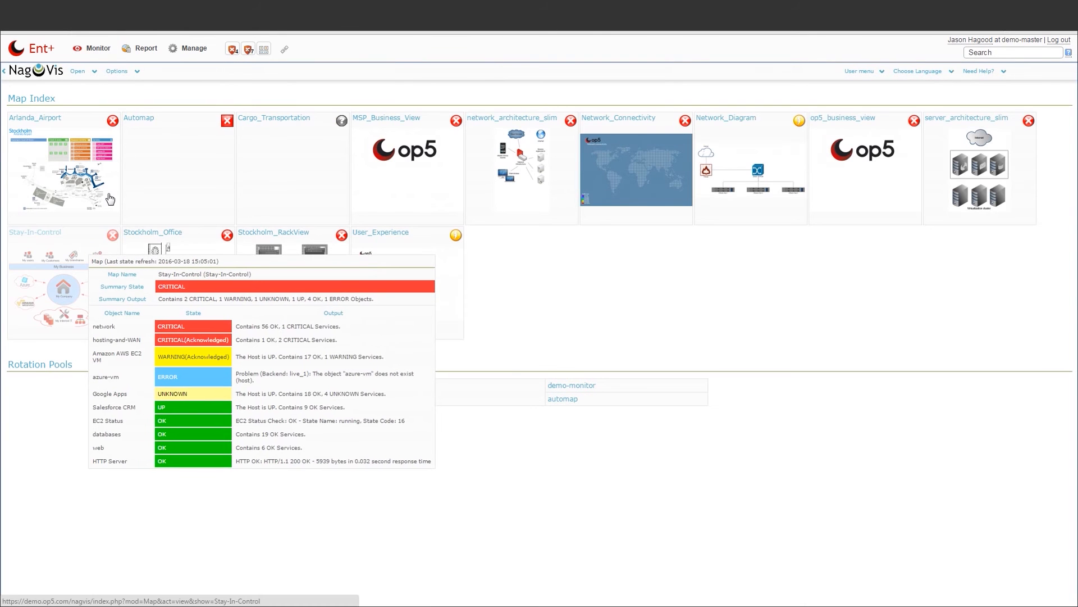
mouse_move(135, 72)
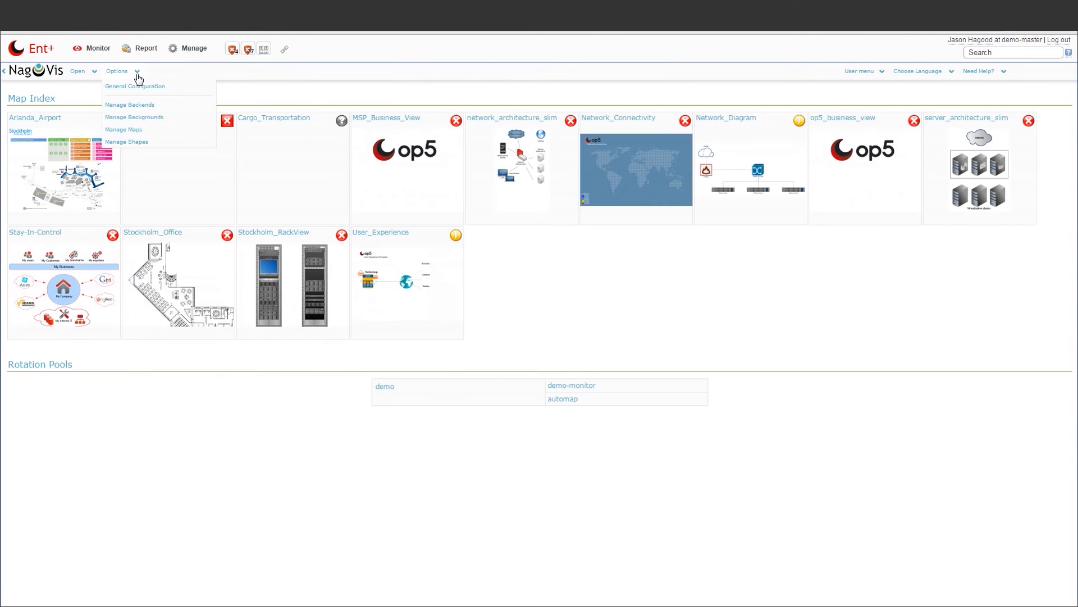
left_click(142, 130)
left_click(193, 124)
type("windows_servers")
key("Tab")
type("windows_servers")
left_click(160, 155)
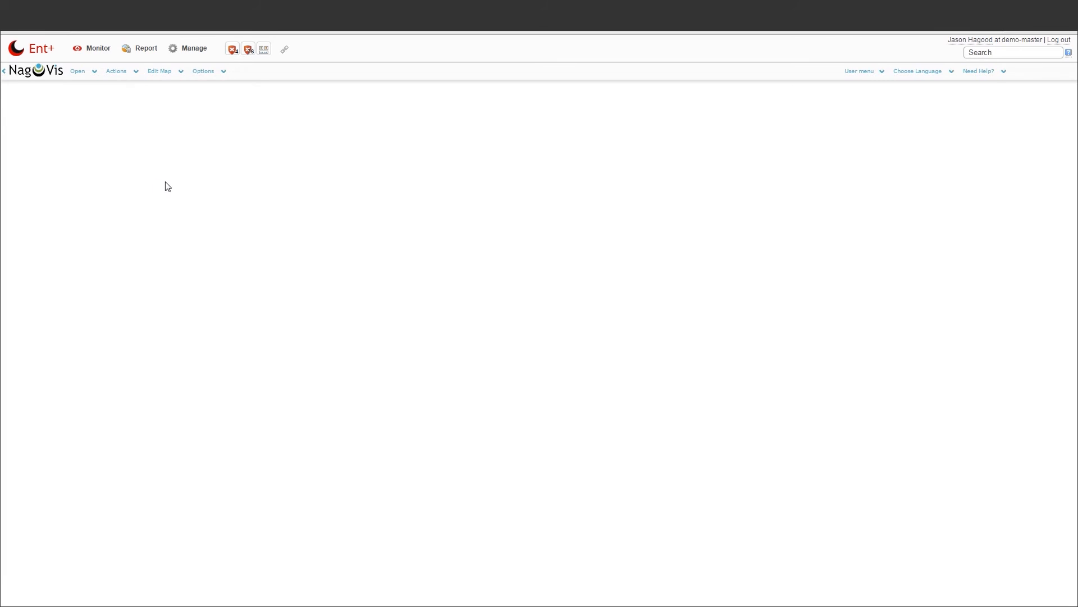
Upload microsoft_logo.jpg as a NagVis shape through Manage Shapes
mouse_move(211, 79)
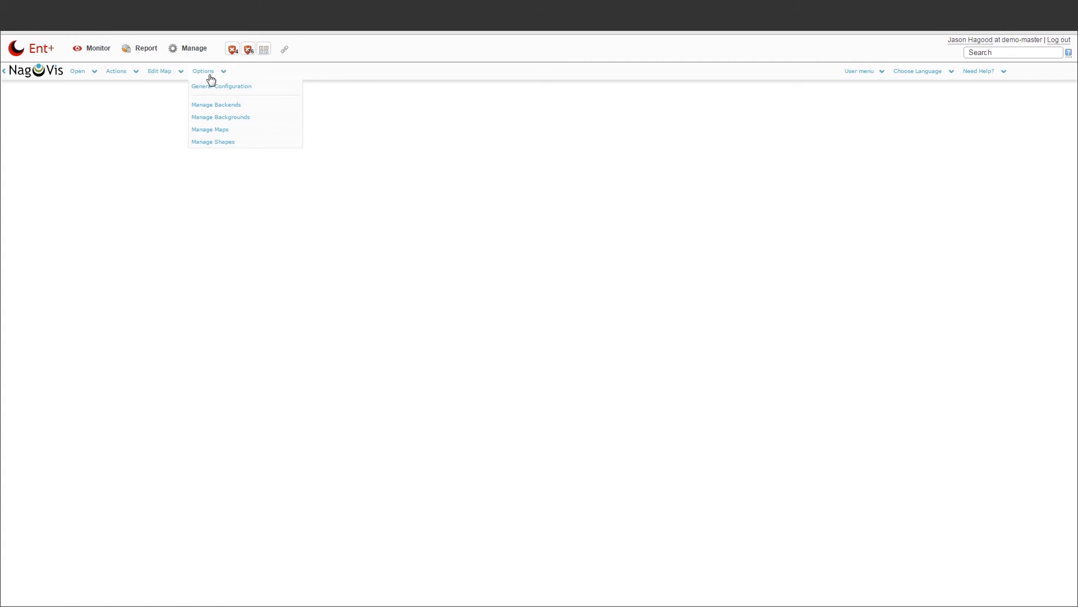
left_click(192, 142)
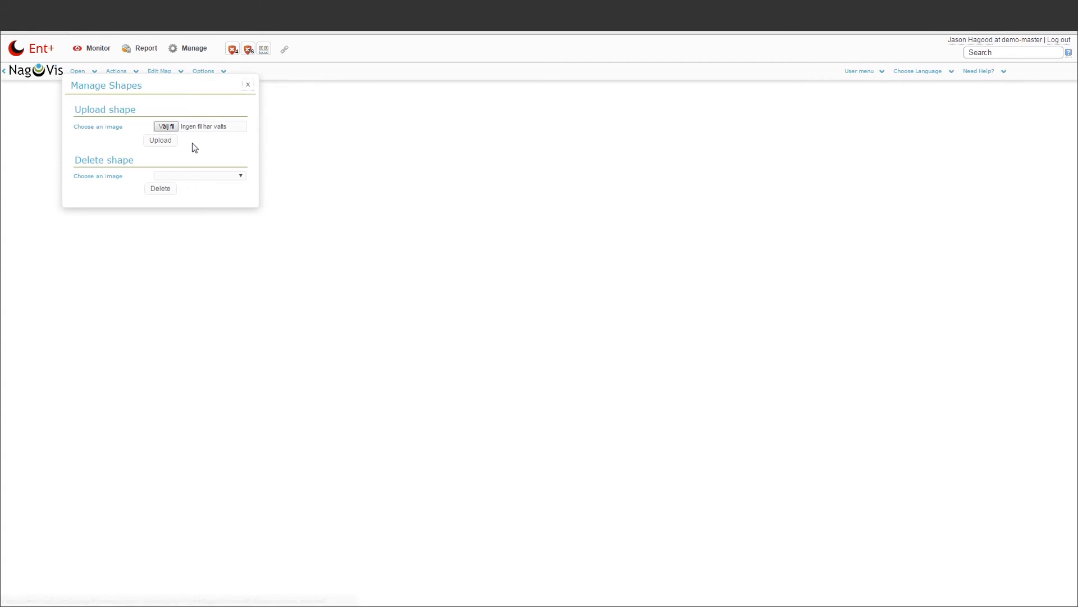
left_click(166, 127)
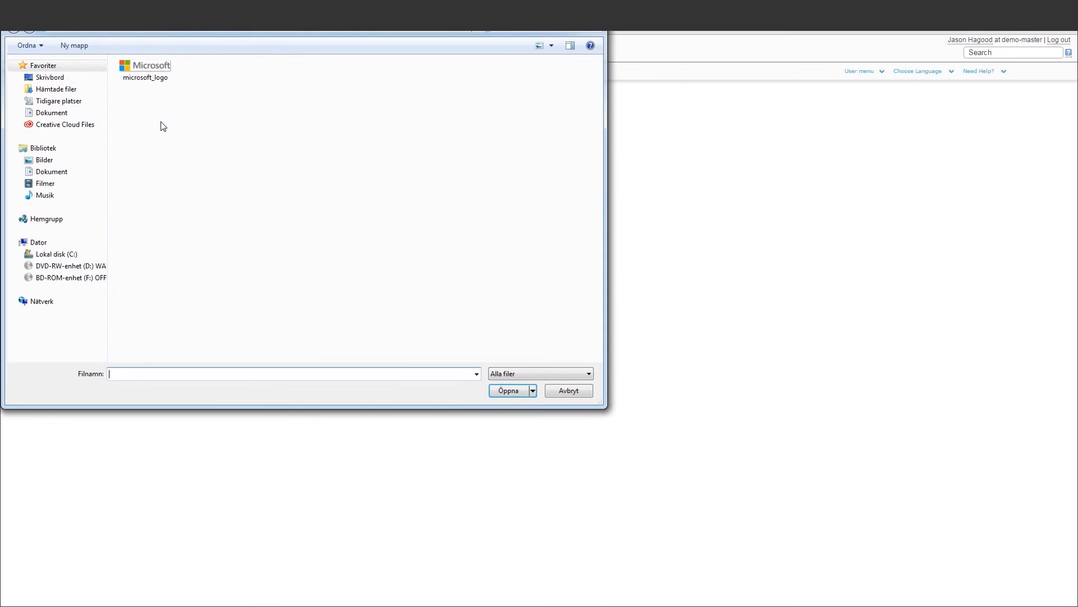
double_click(147, 72)
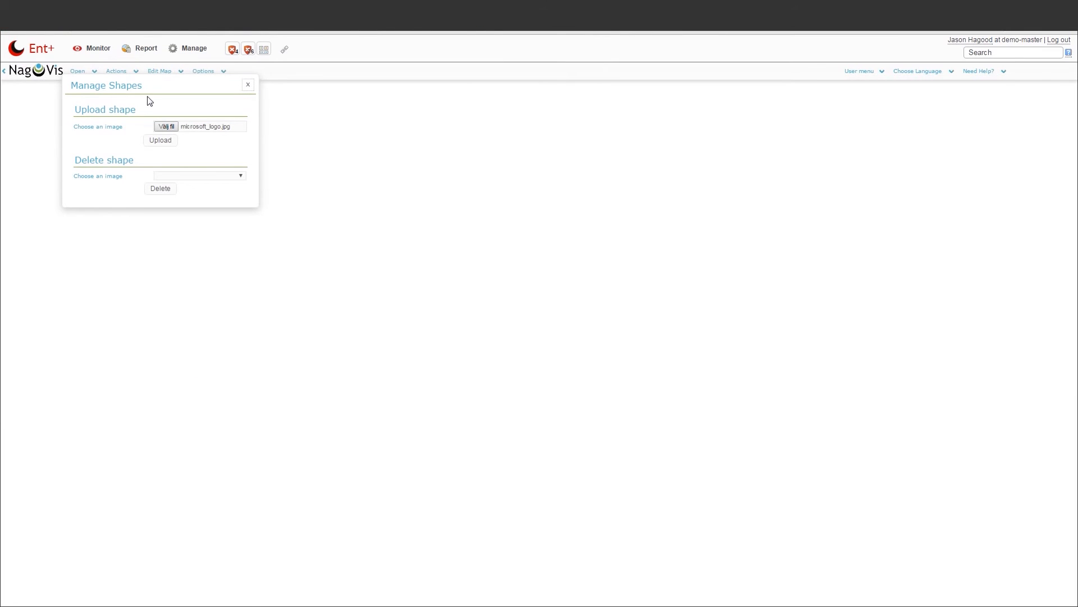
left_click(160, 140)
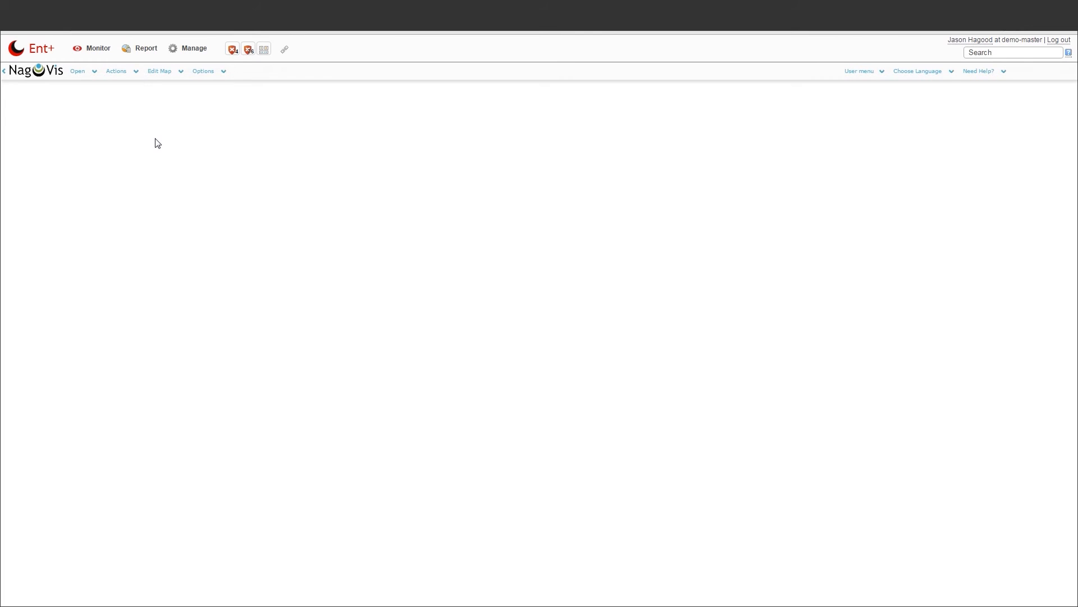
left_click(168, 73)
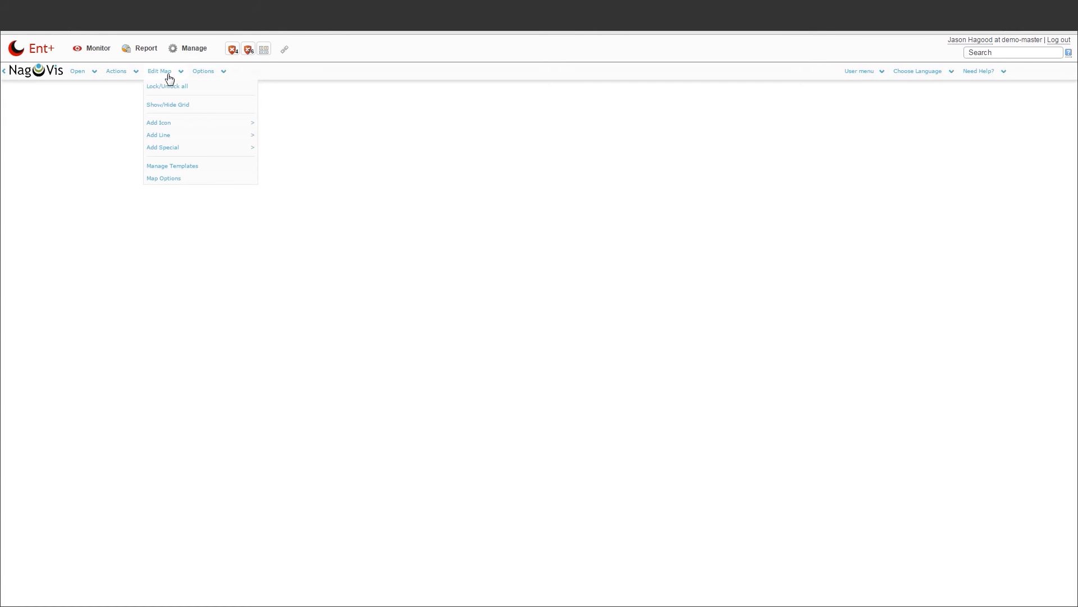
mouse_move(171, 149)
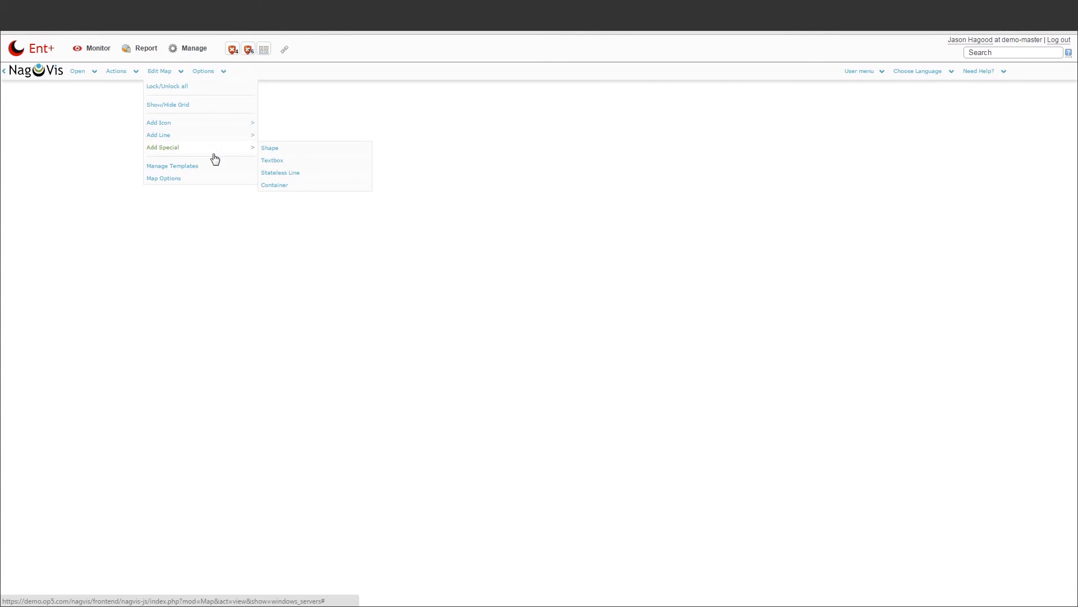
Add a microsoft_logo.jpg shape at the top left of the windows_servers map
left_click(285, 150)
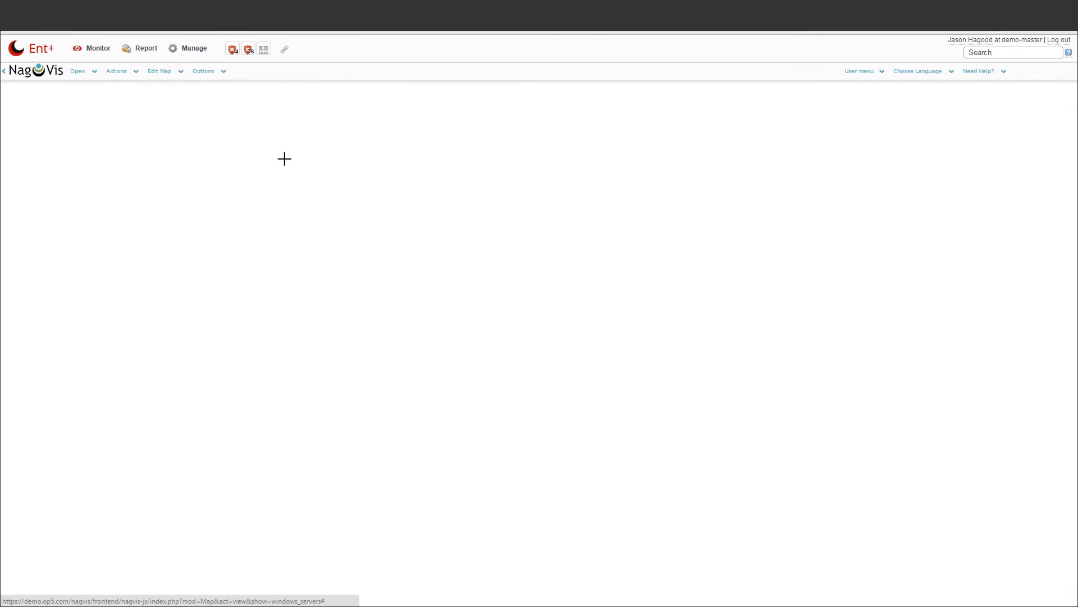
left_click(46, 108)
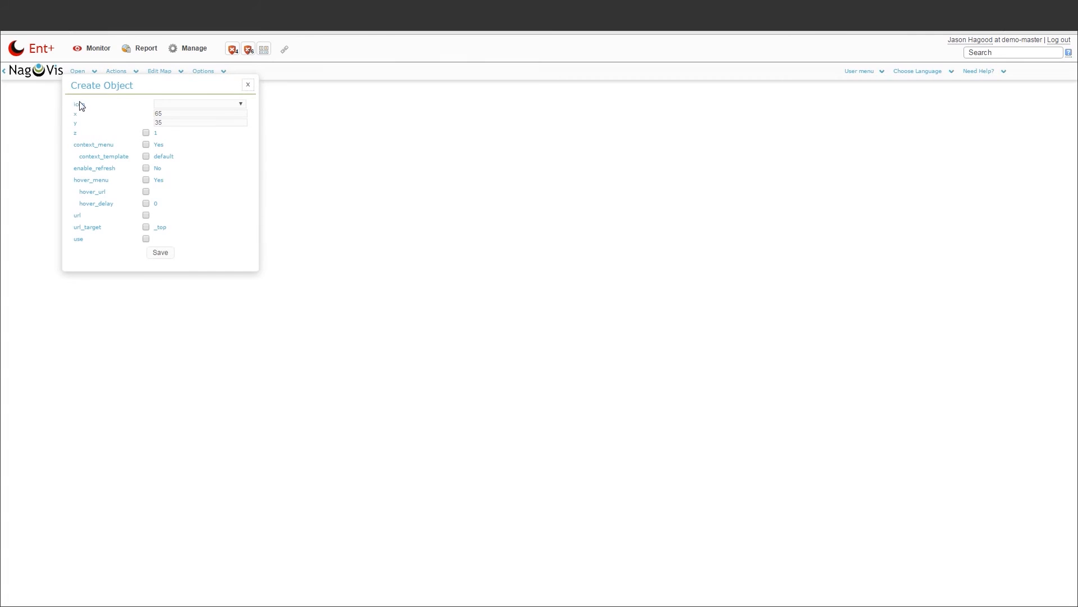
left_click(220, 103)
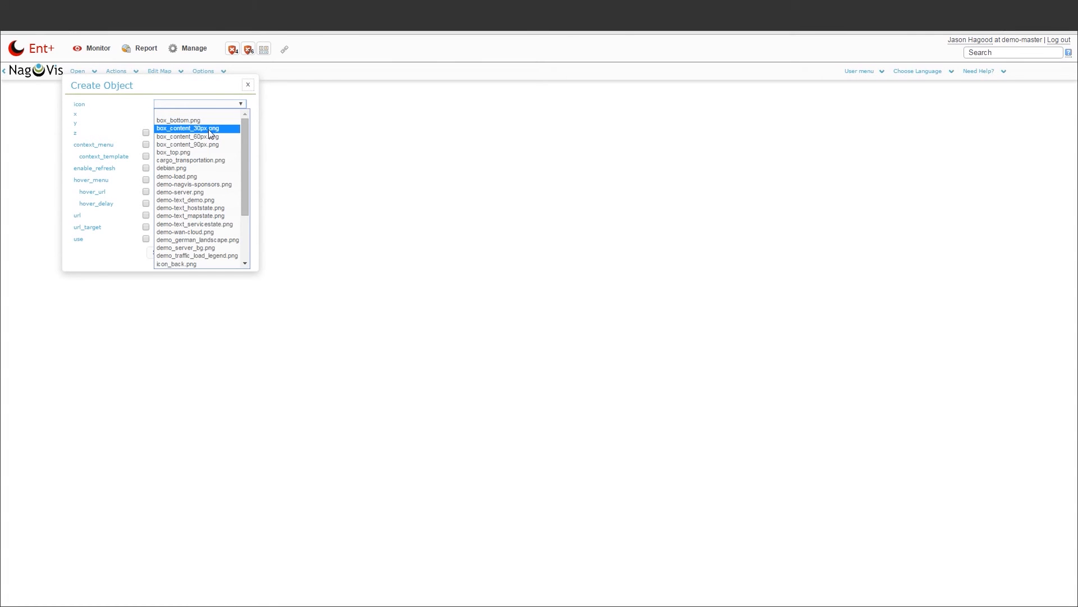
scroll(210, 133, "down", 3)
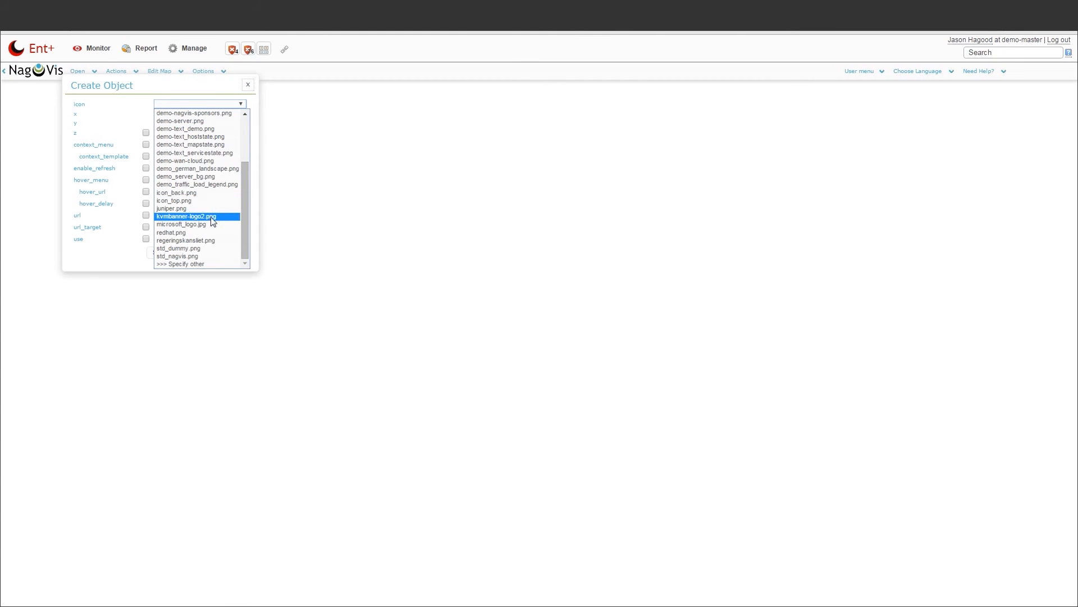
left_click(206, 225)
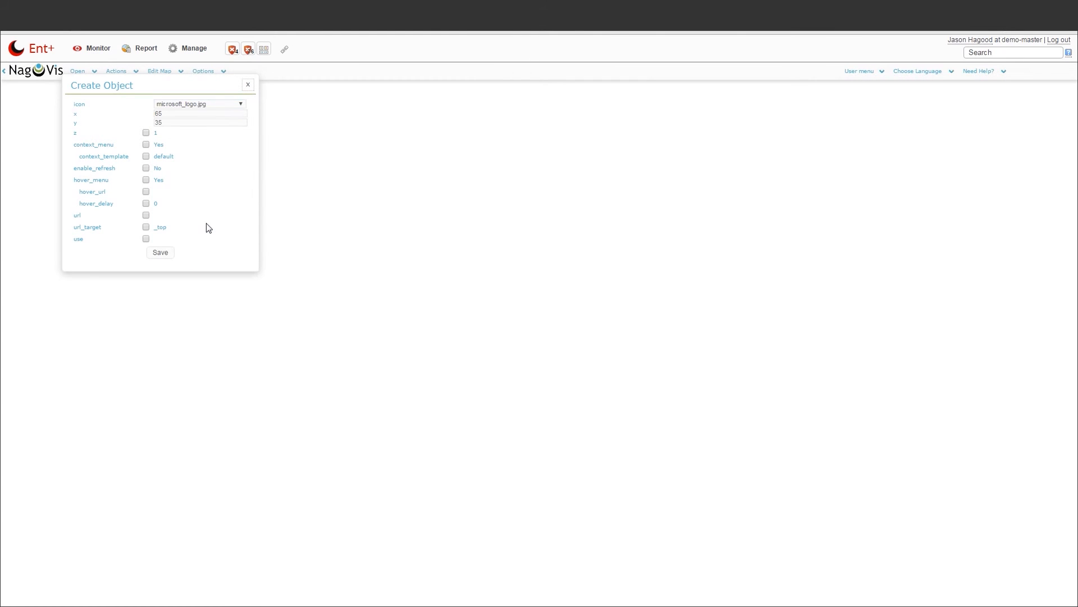
left_click(164, 255)
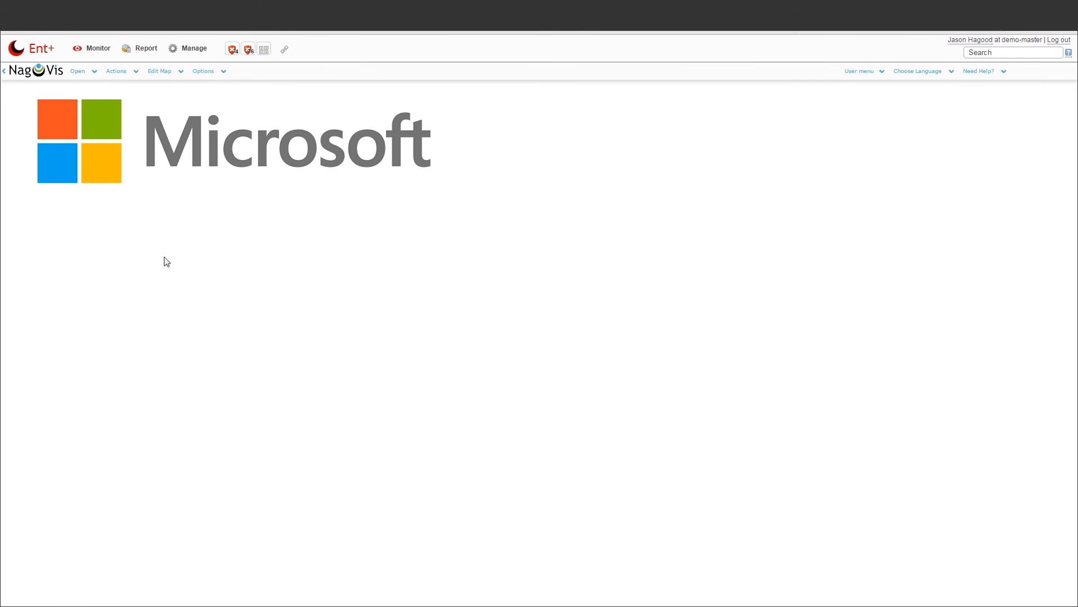
Place a host icon for windows-server over the Microsoft logo's yellow square and save it
left_click(160, 72)
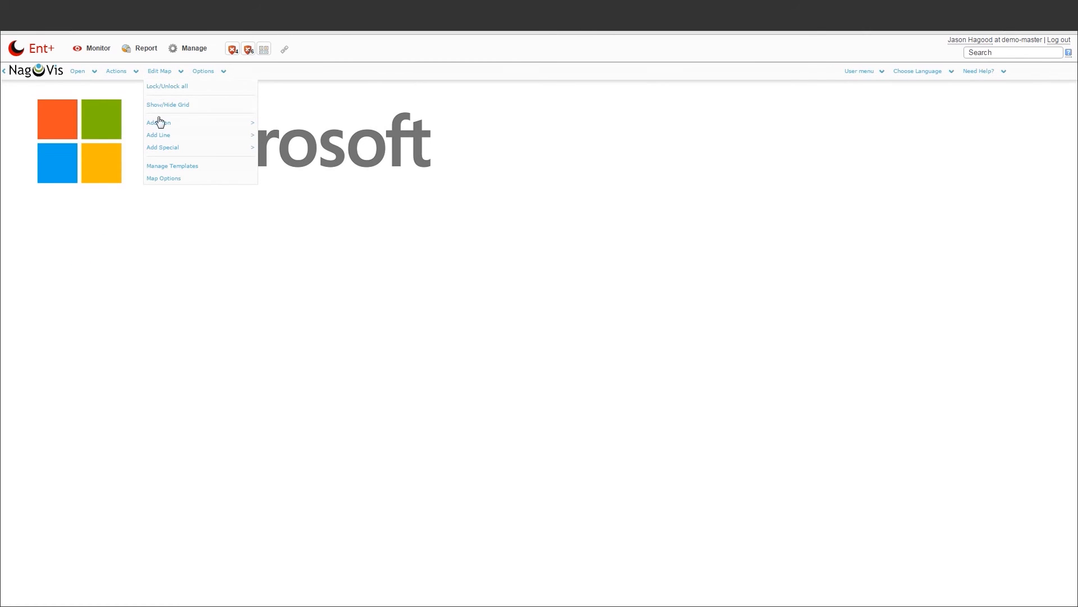
mouse_move(210, 122)
left_click(277, 128)
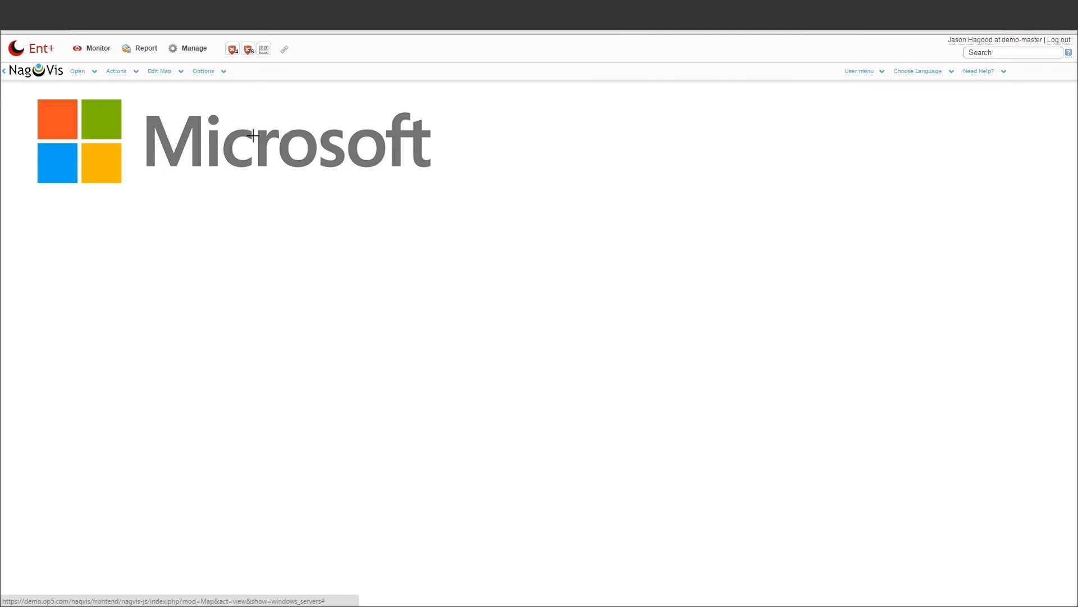
left_click(66, 215)
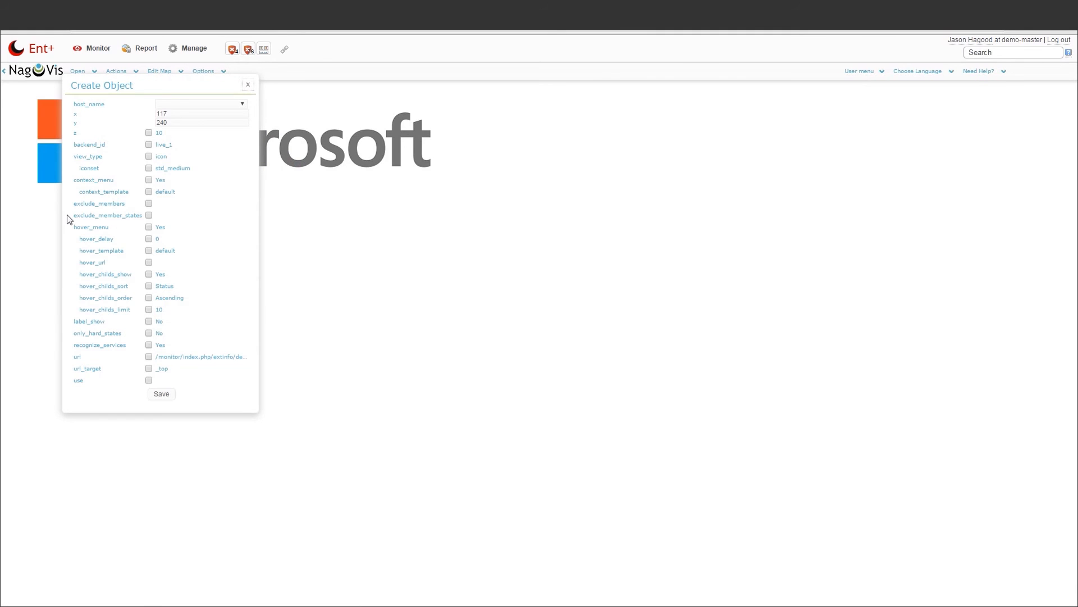
left_click(204, 106)
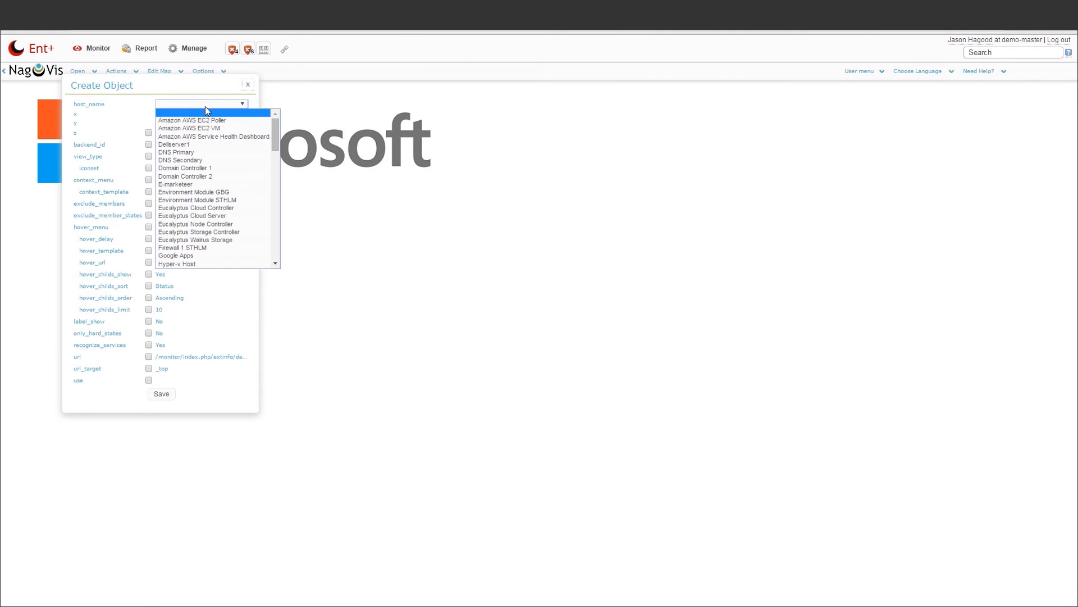
scroll(197, 197, "down", 10)
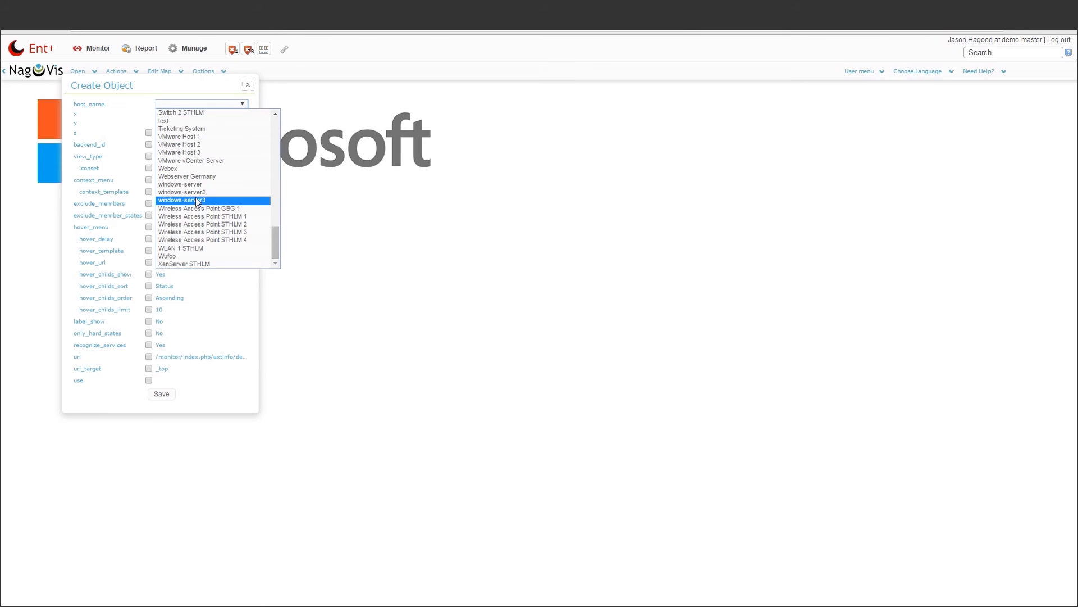
left_click(221, 186)
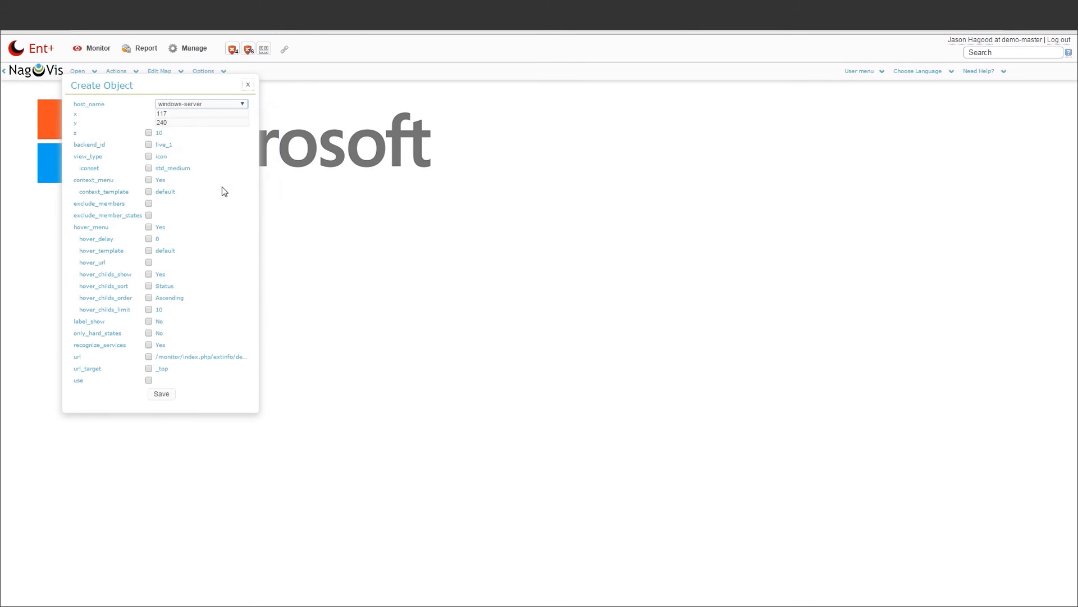
left_click(163, 393)
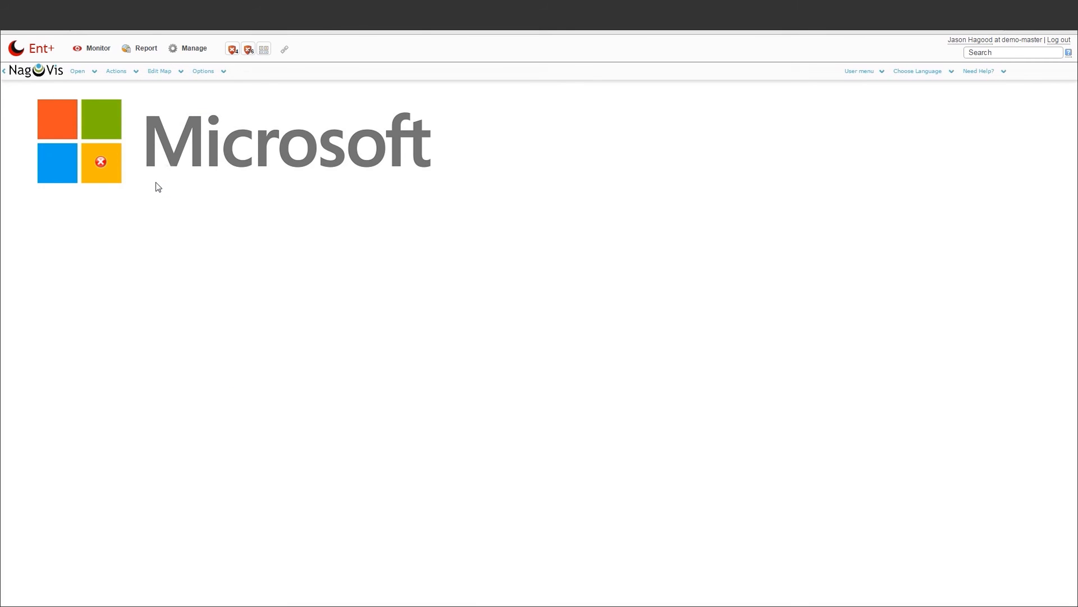
mouse_move(102, 164)
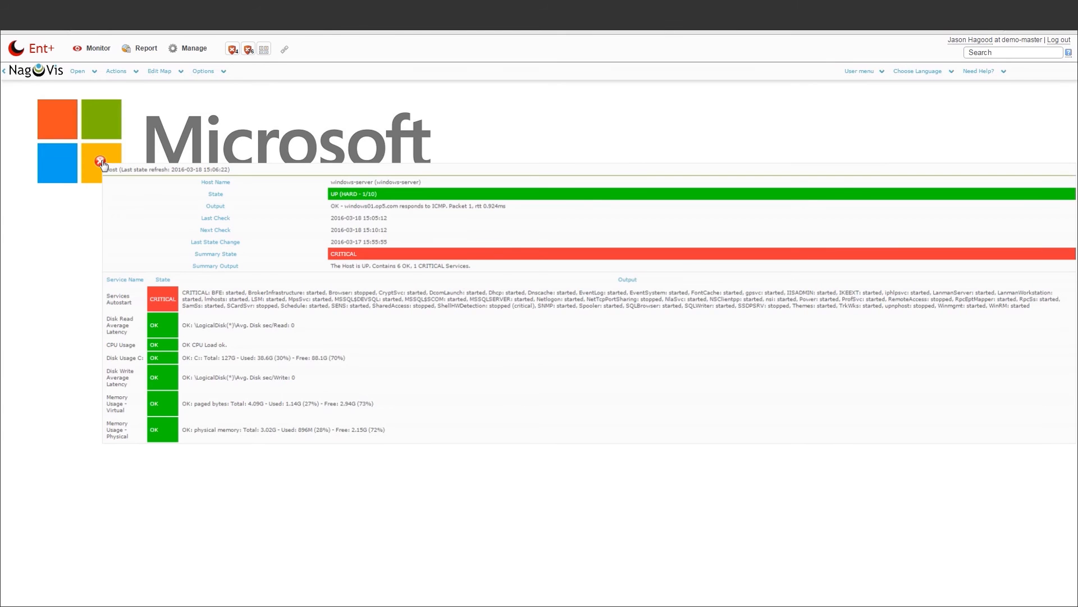
left_click(96, 52)
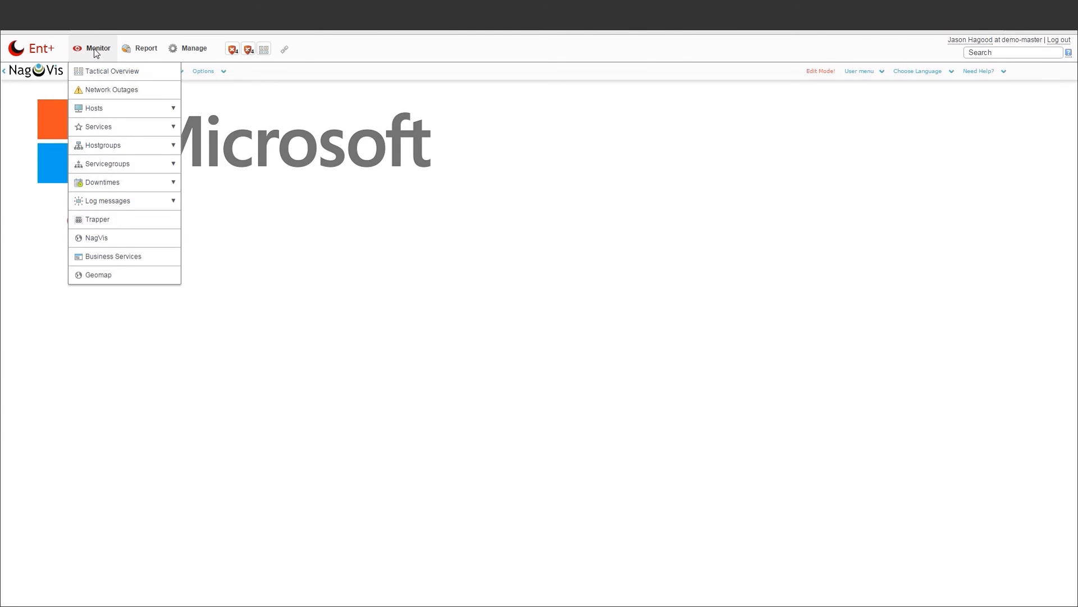
Switch from the NagVis map to the Business Services overview
left_click(99, 257)
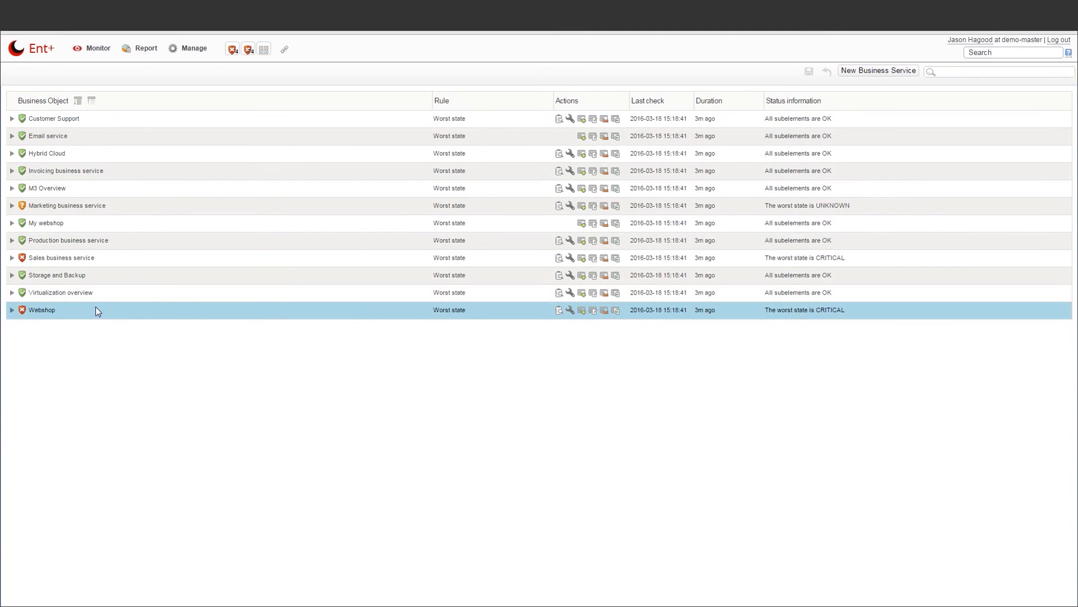
left_click(12, 310)
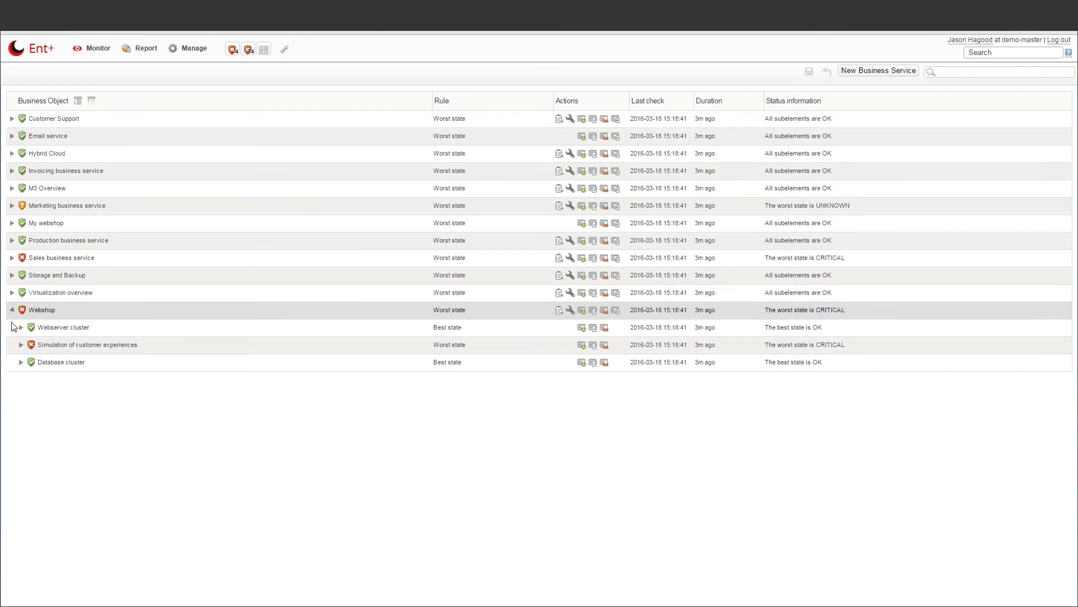
left_click(15, 329)
left_click(14, 346)
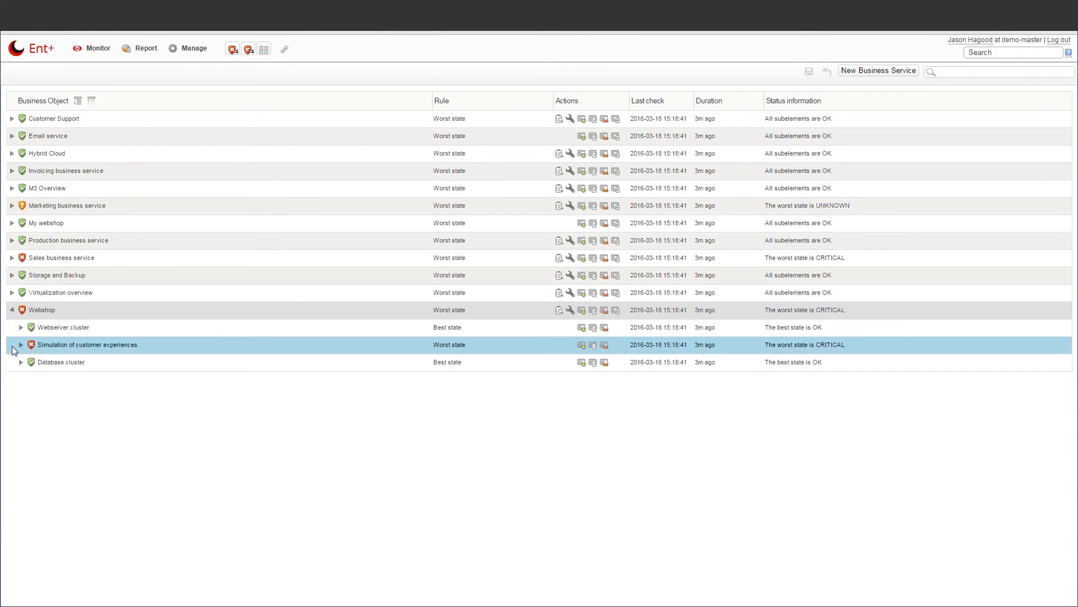
left_click(12, 365)
left_click(21, 328)
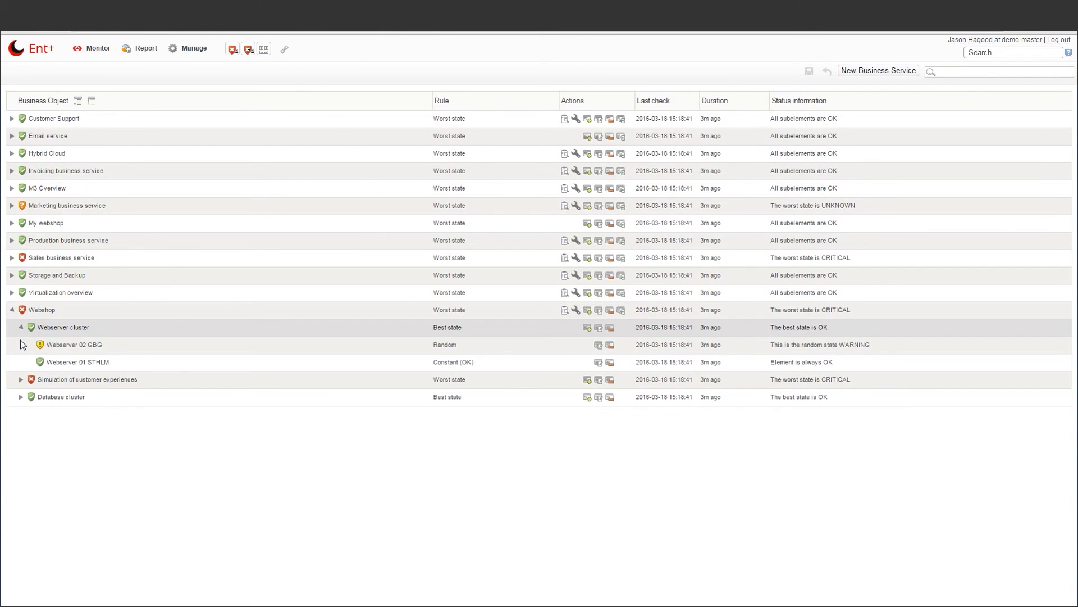
left_click(21, 381)
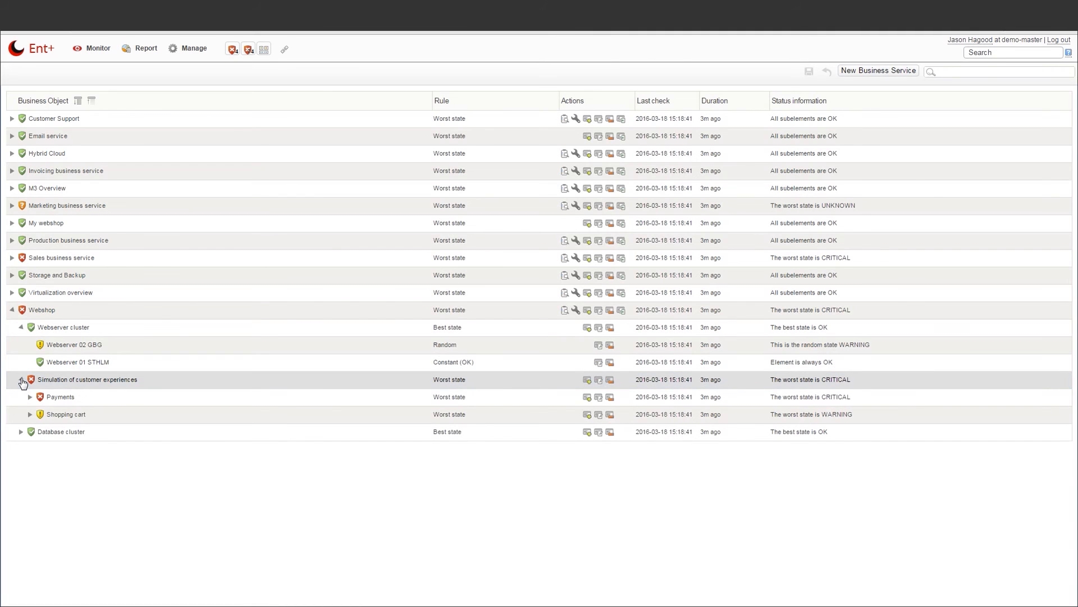
left_click(30, 397)
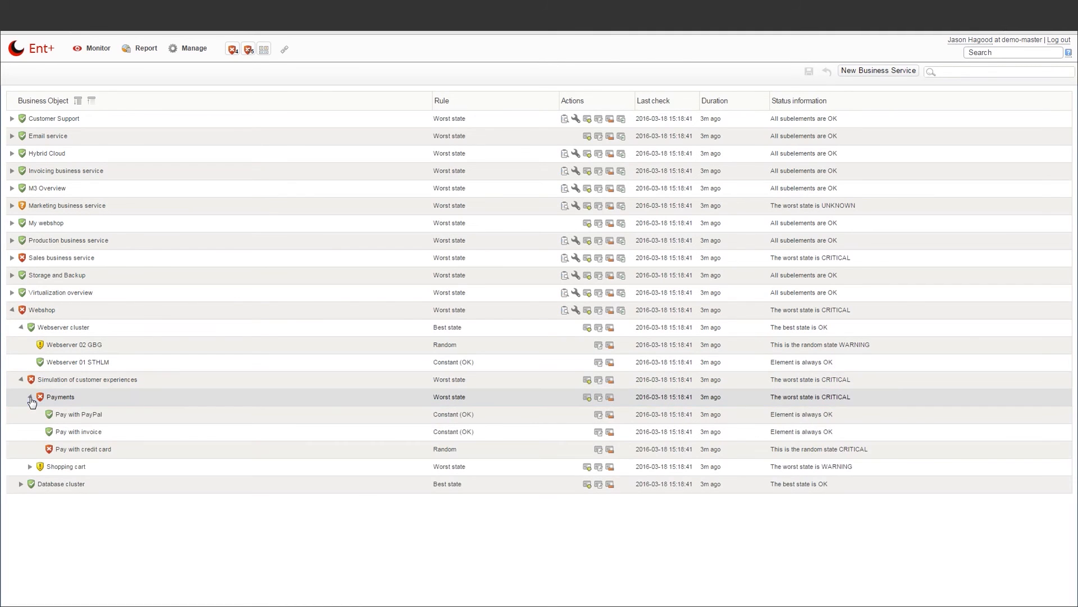
left_click(31, 466)
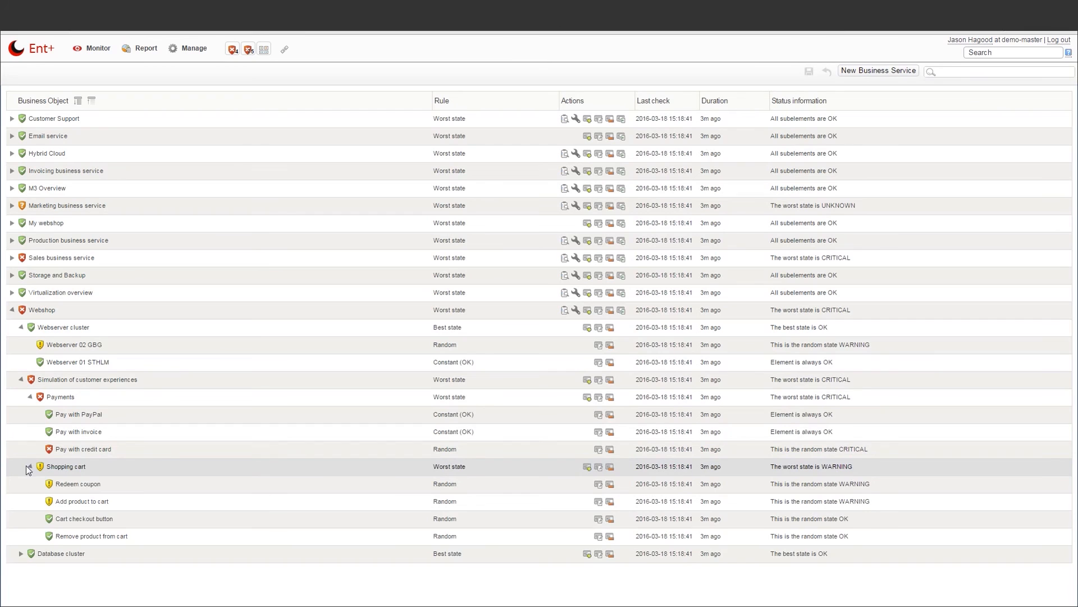
left_click(21, 554)
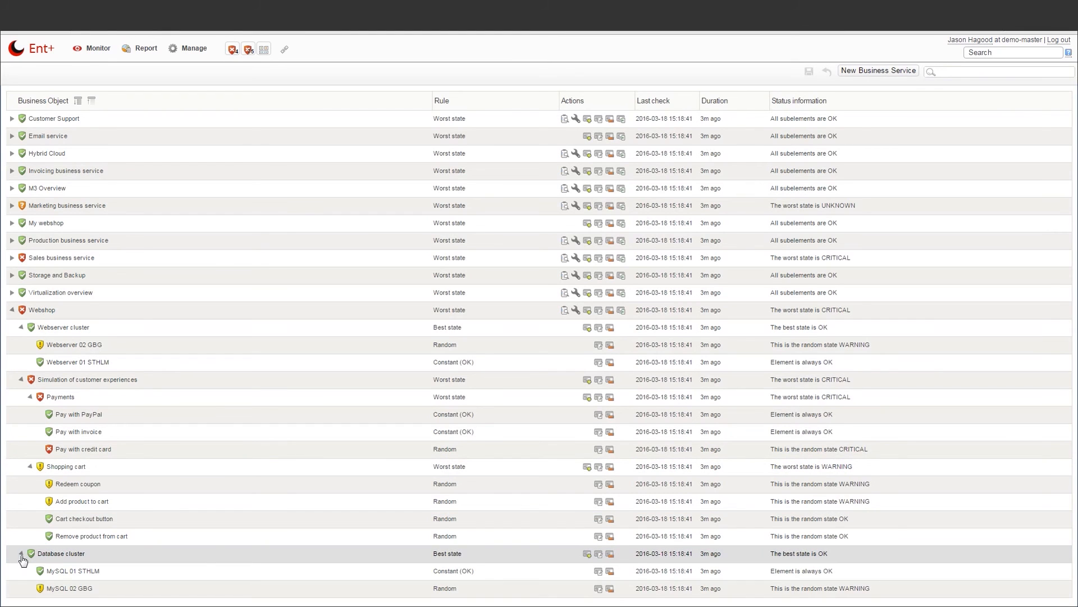
left_click(33, 450)
left_click(31, 430)
left_click(35, 397)
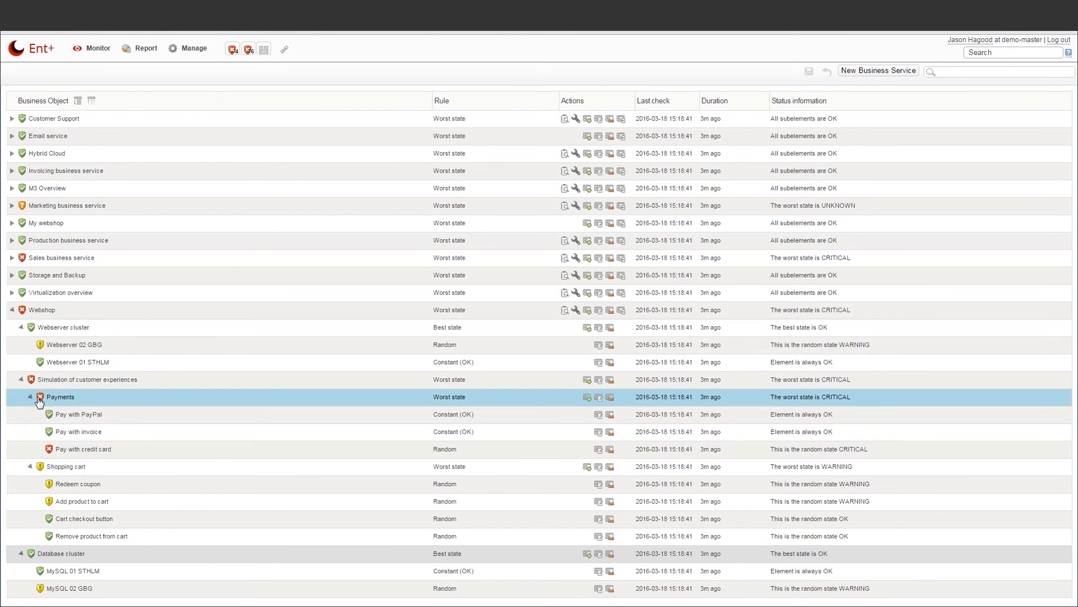
left_click(16, 381)
left_click(16, 340)
left_click(15, 315)
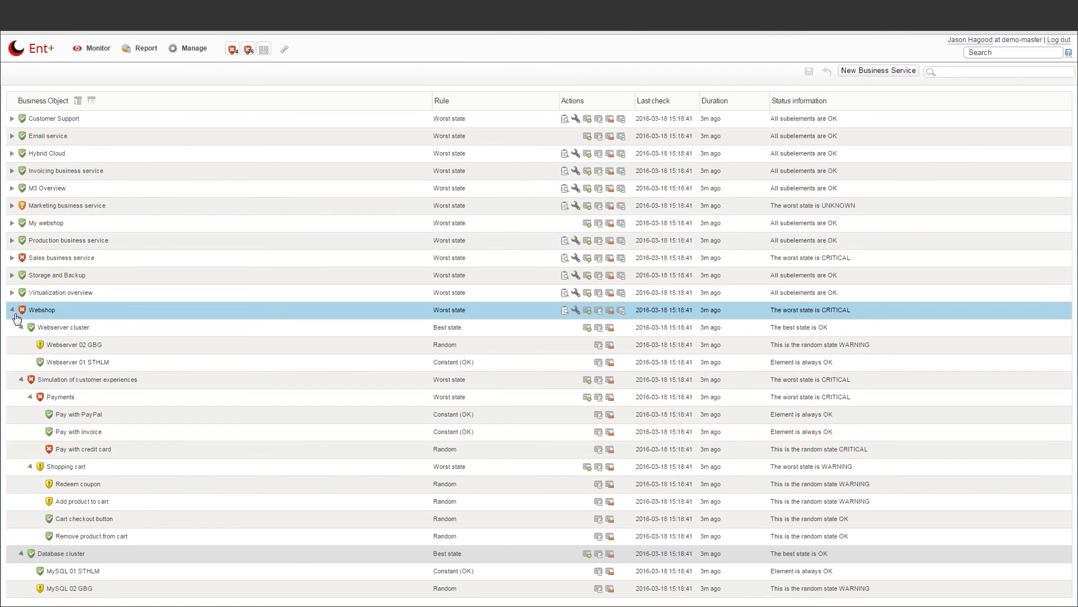
left_click(12, 310)
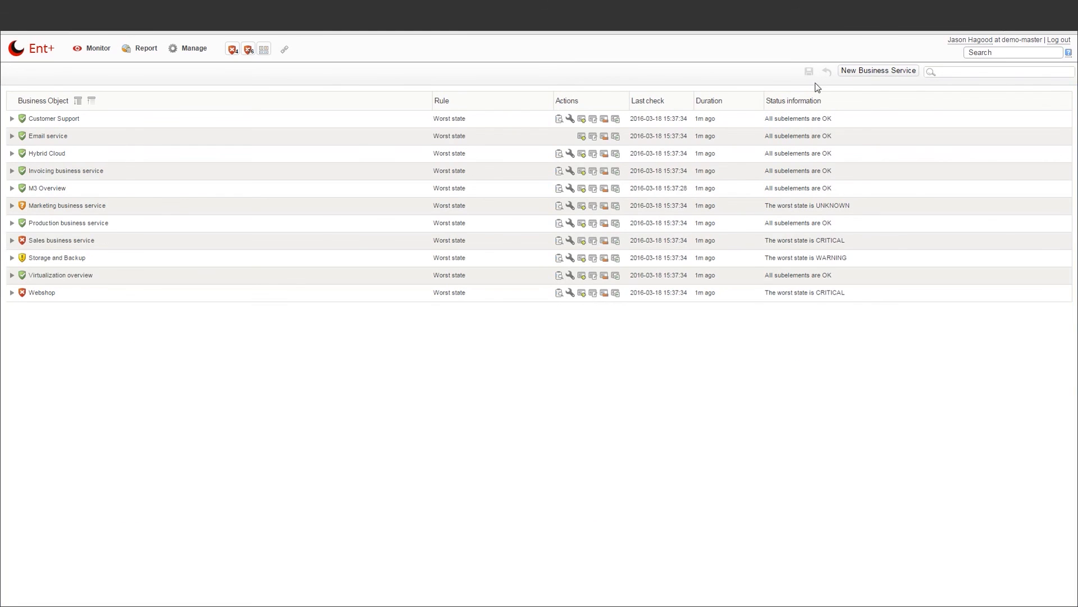
Create a Worst state business service named 'web application'
left_click(854, 73)
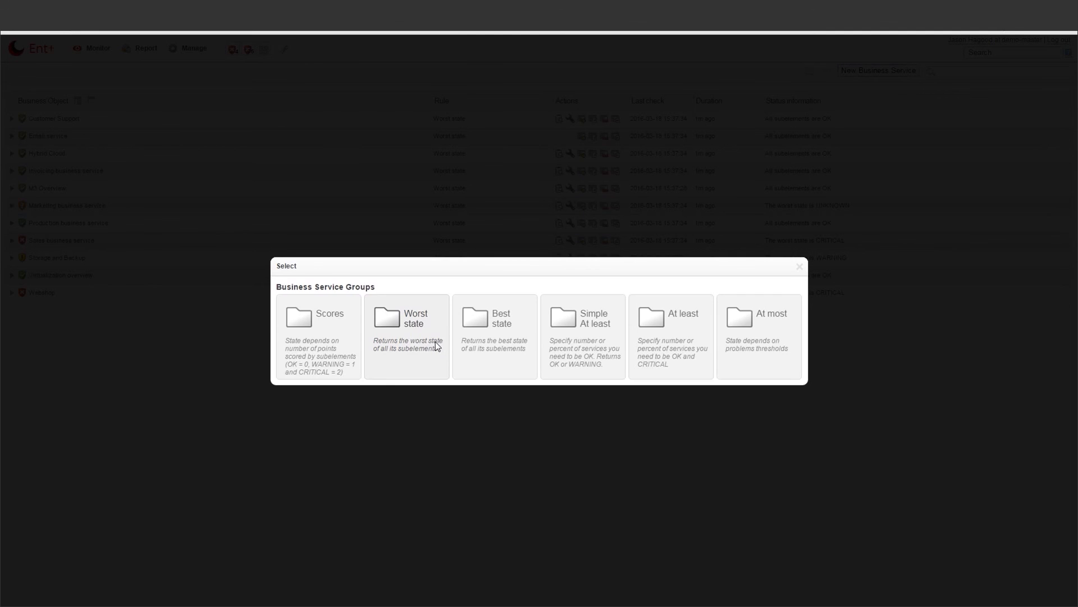
left_click(439, 343)
type("web application")
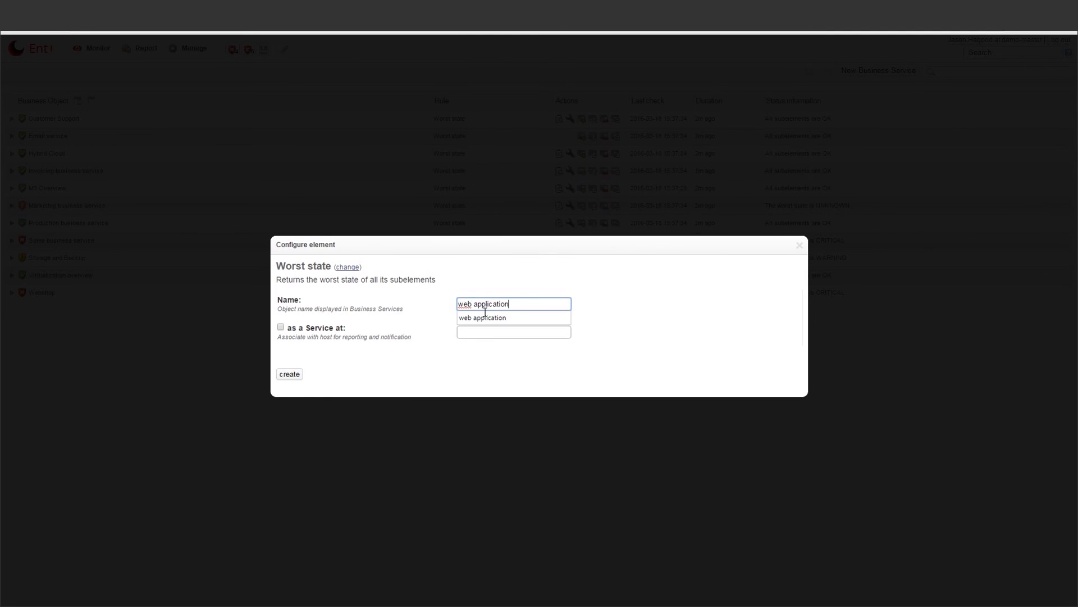
left_click(486, 318)
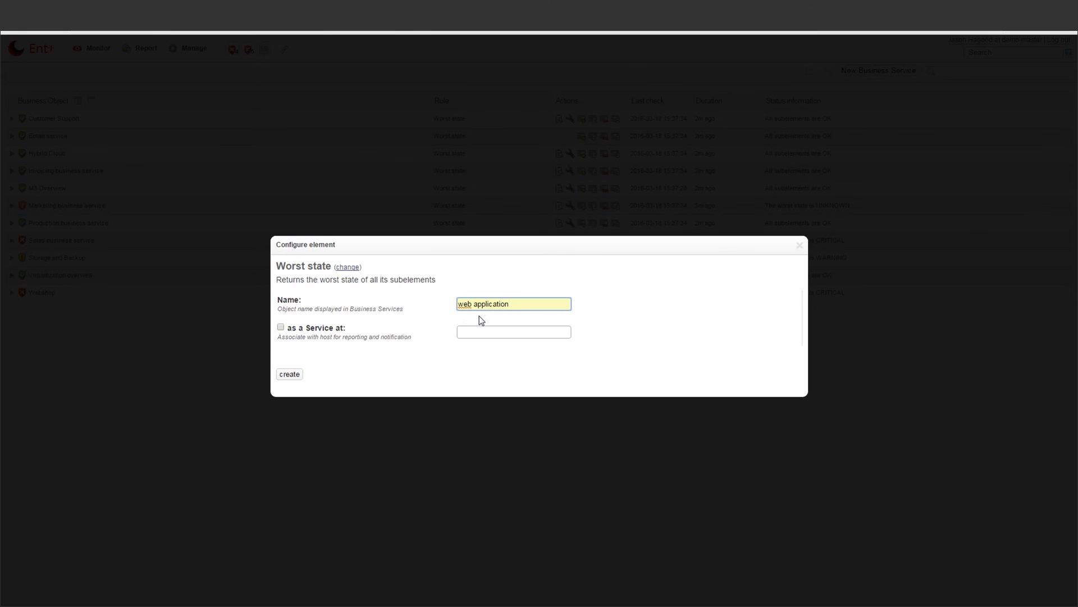
left_click(280, 374)
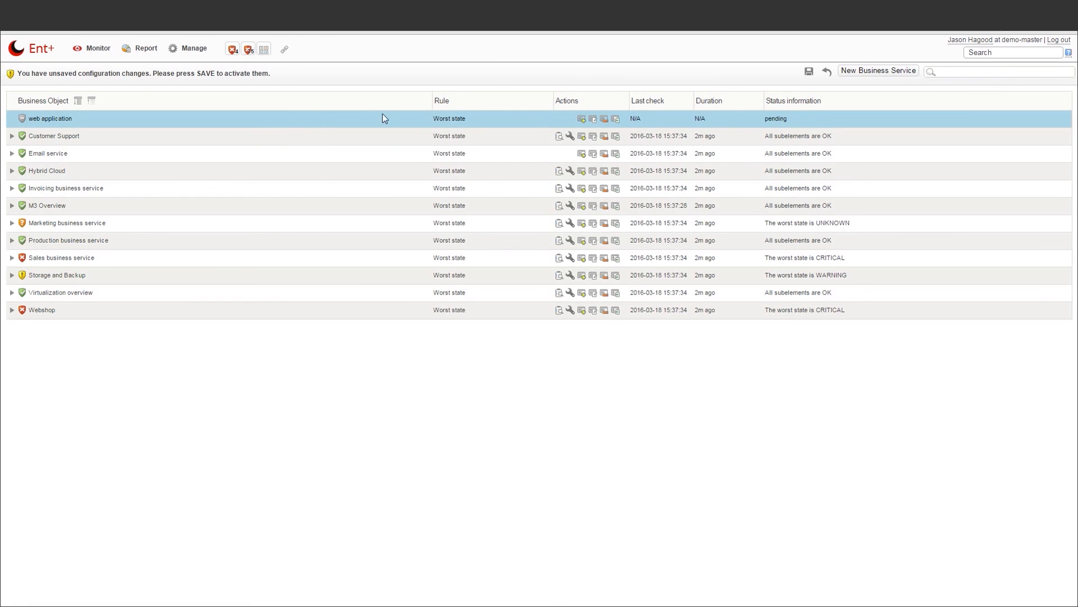
Add a Worst state child group 'webservers' under web application
left_click(582, 119)
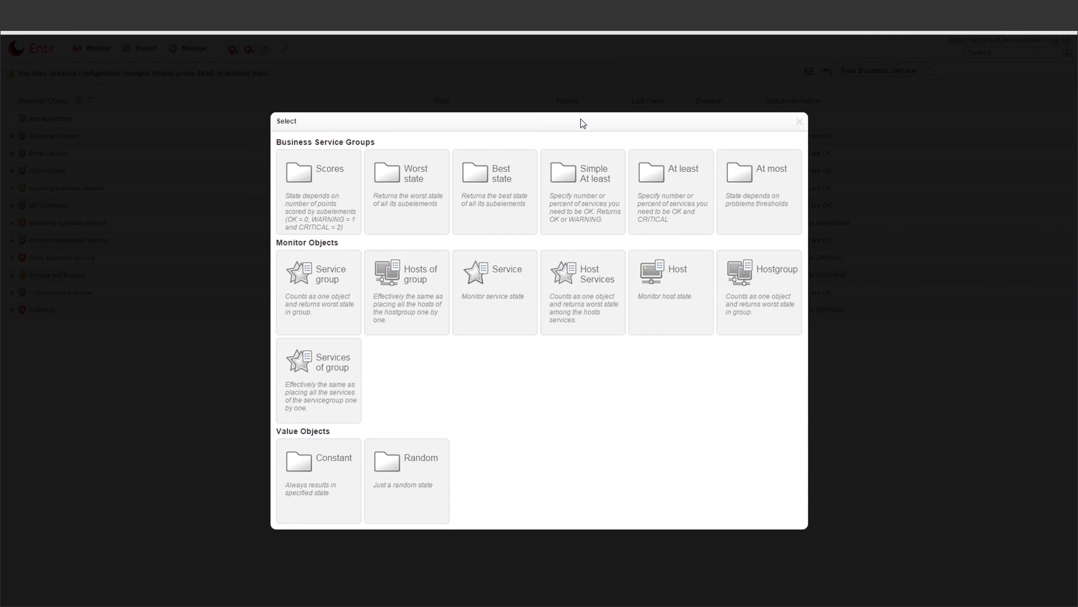
left_click(433, 197)
type("webservers")
left_click(302, 380)
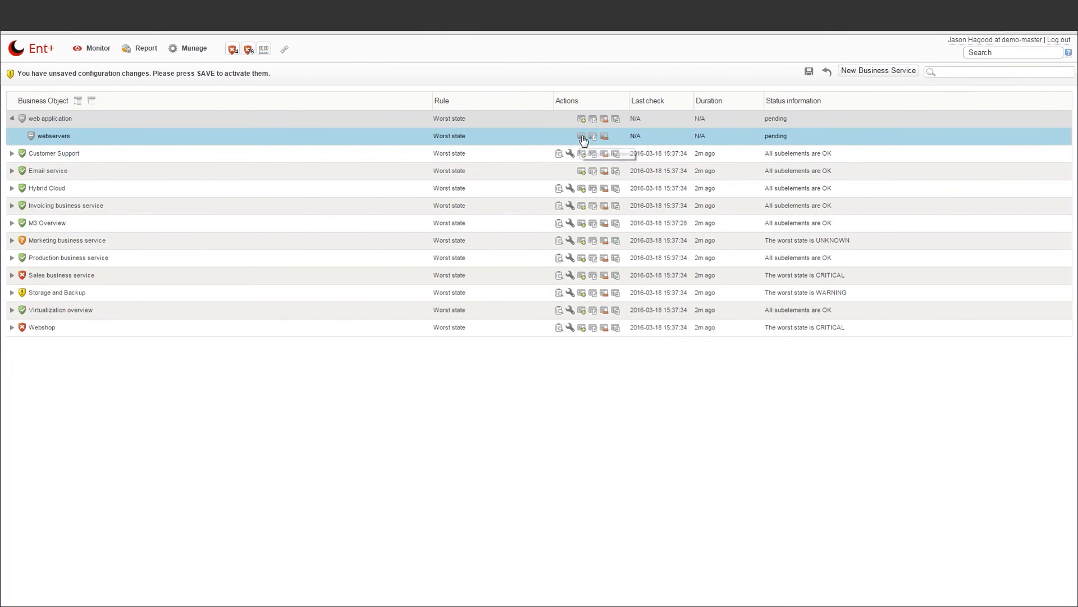
Add host windows-server as an element of webservers
left_click(582, 137)
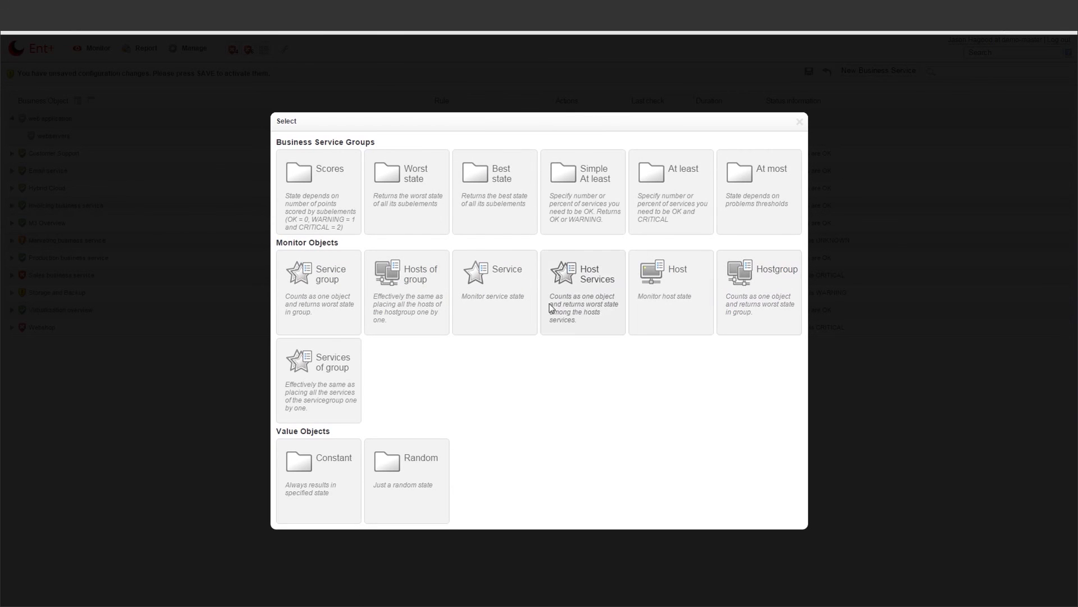
left_click(660, 309)
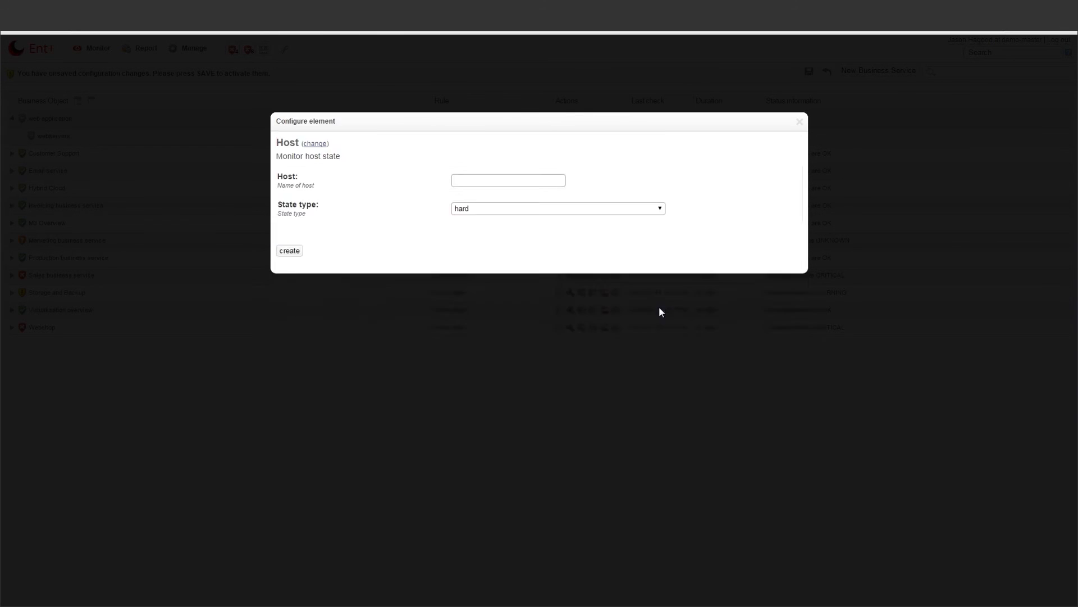
left_click(479, 314)
scroll(474, 337, "down", 12)
left_click(477, 405)
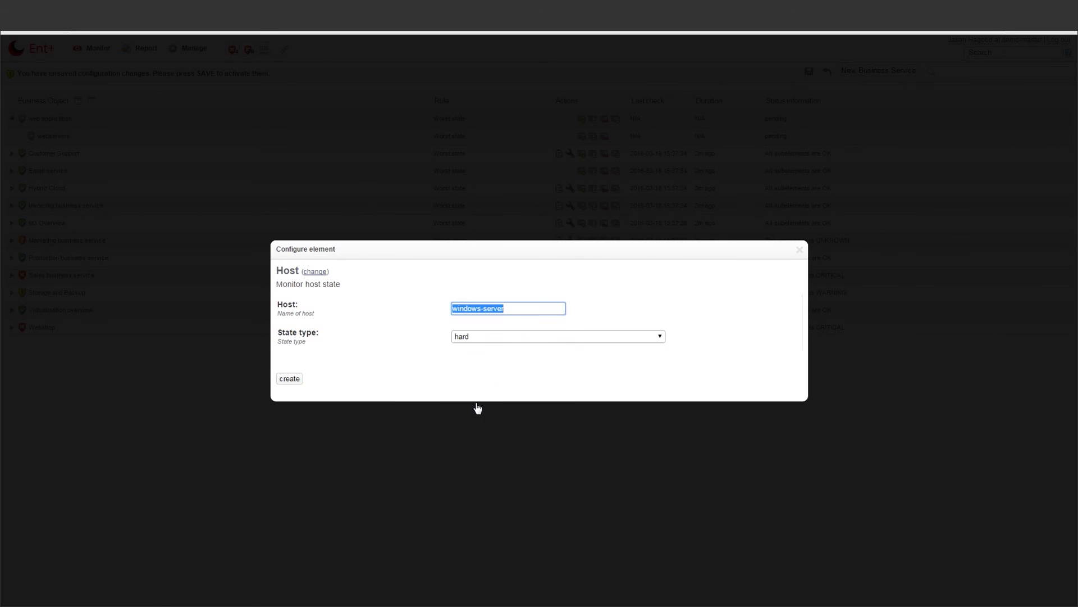
left_click(295, 379)
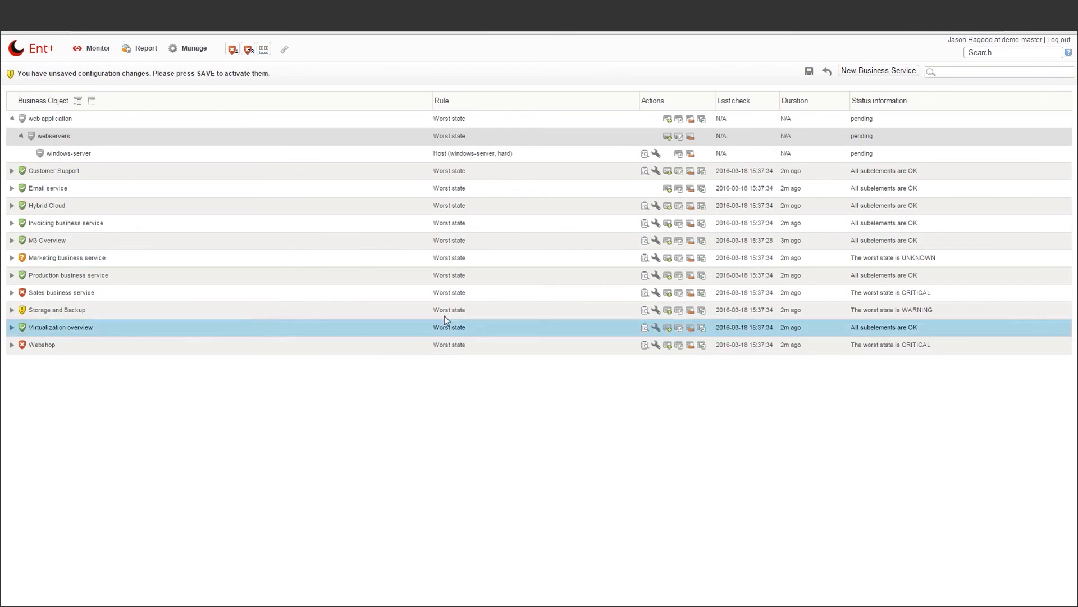
Add host windows-server2 to webservers and save the business service changes
left_click(668, 136)
left_click(669, 293)
left_click(506, 309)
scroll(527, 345, "down", 10)
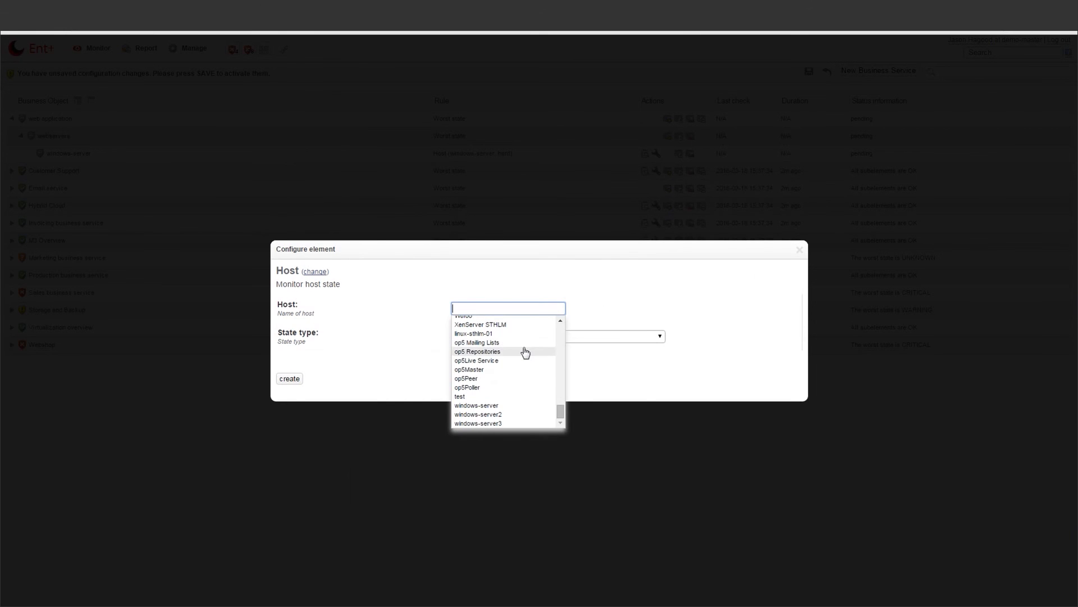
left_click(522, 414)
left_click(290, 379)
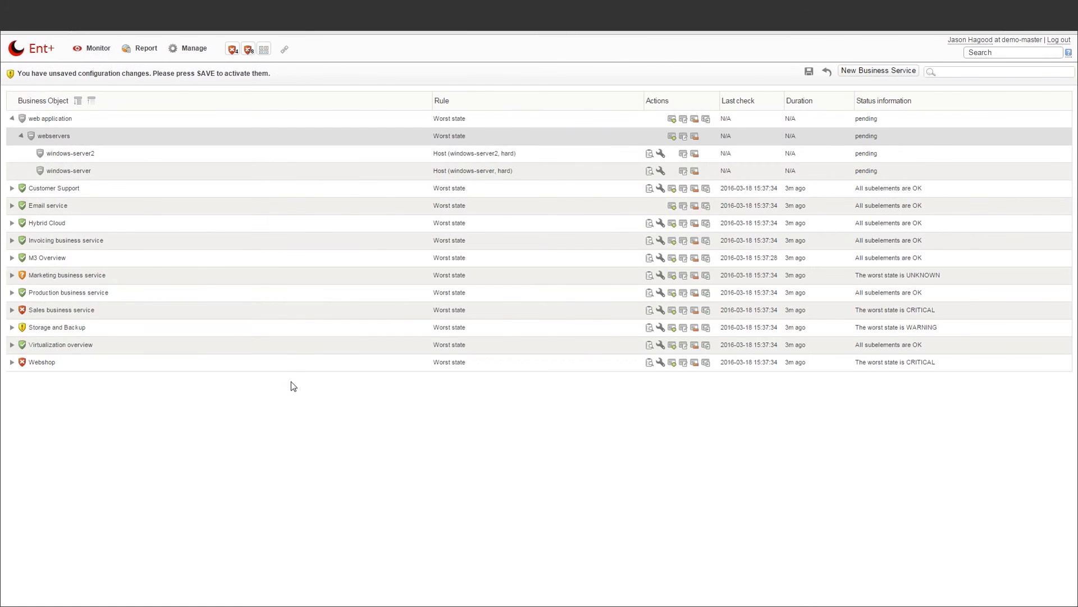
left_click(808, 71)
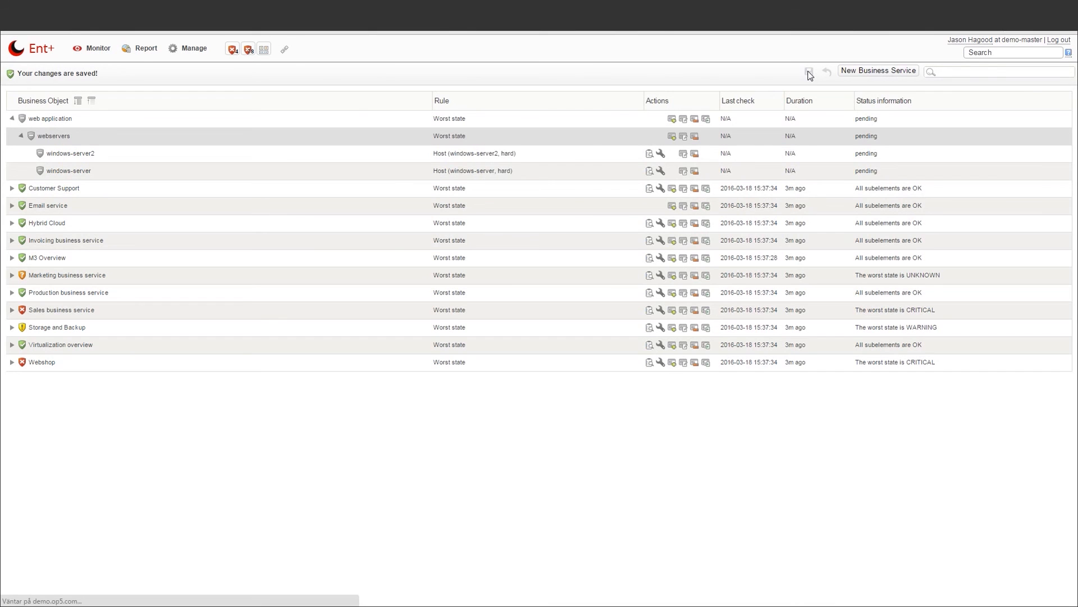